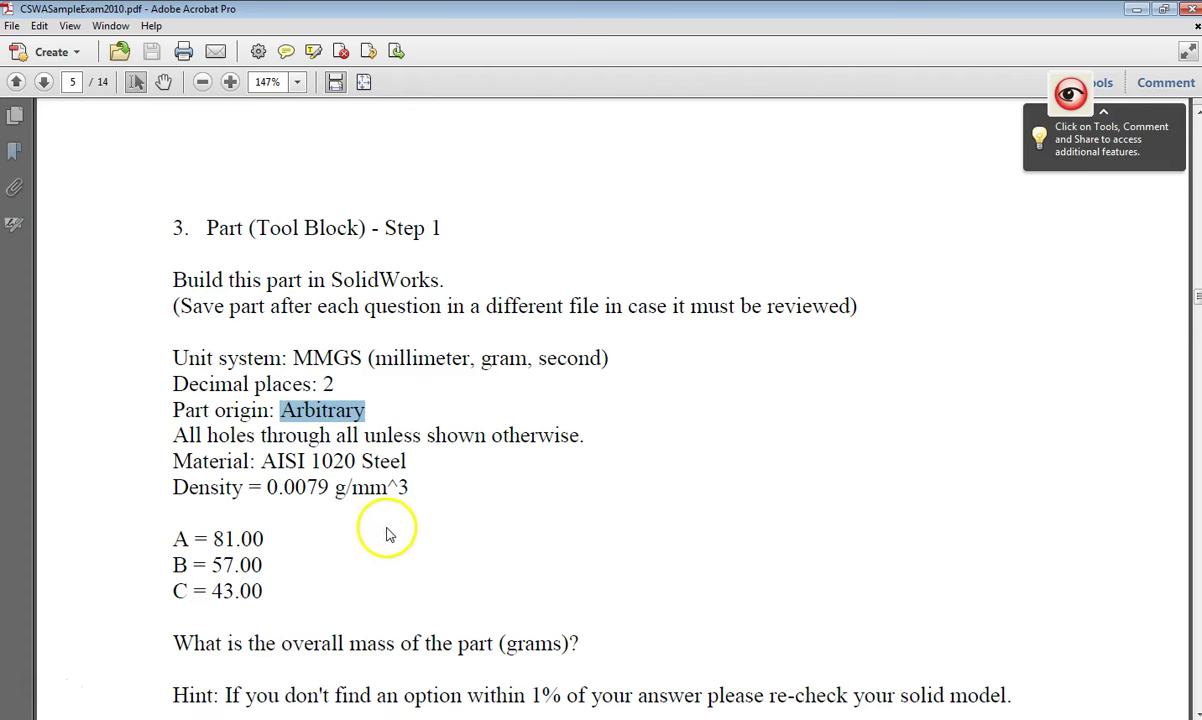
# - Read the Tool Block Step 1 question in the exam PDF, including its specifications, mass question, hint and answer choices
pyautogui.scroll(-2, 388, 534)
pyautogui.moveTo(173, 563); pyautogui.dragTo(524, 562)
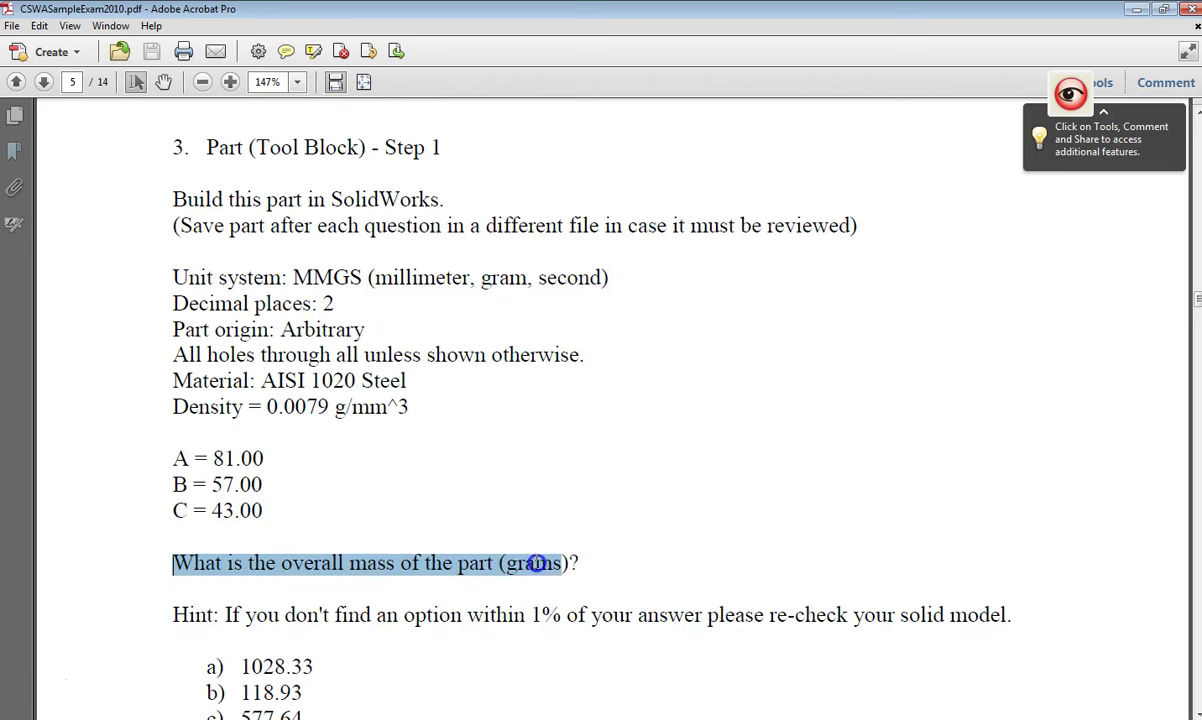
pyautogui.scroll(-3, 567, 566)
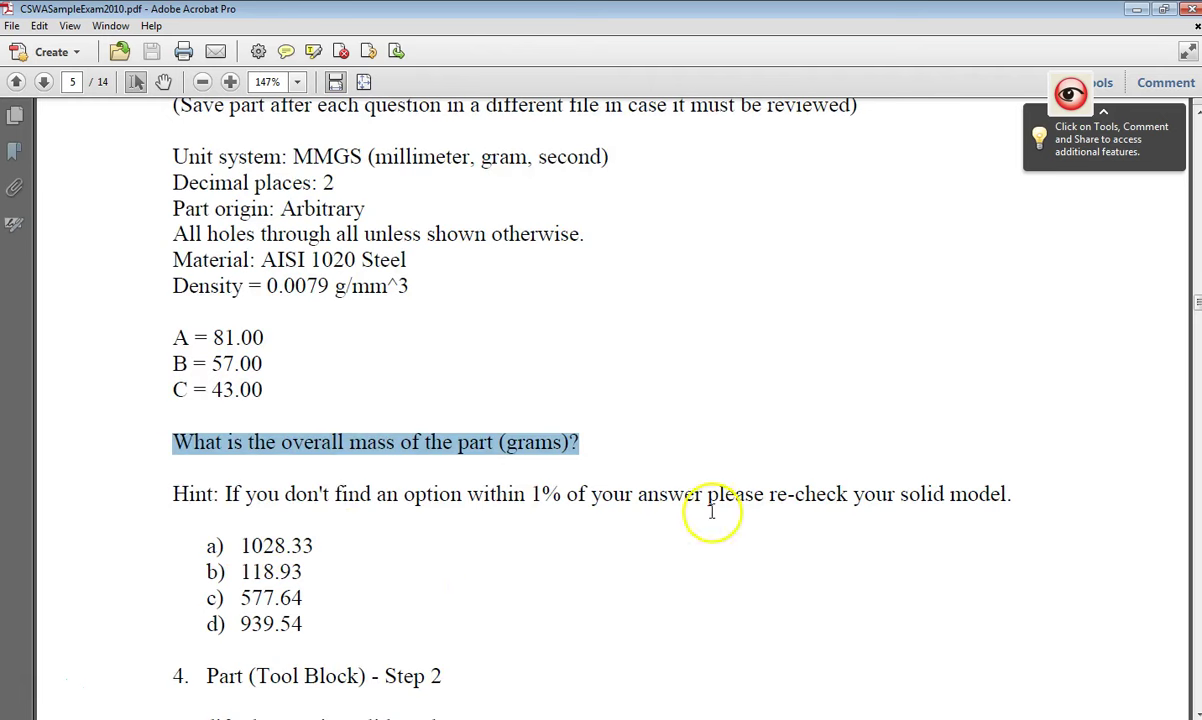
pyautogui.scroll(-1, 502, 577)
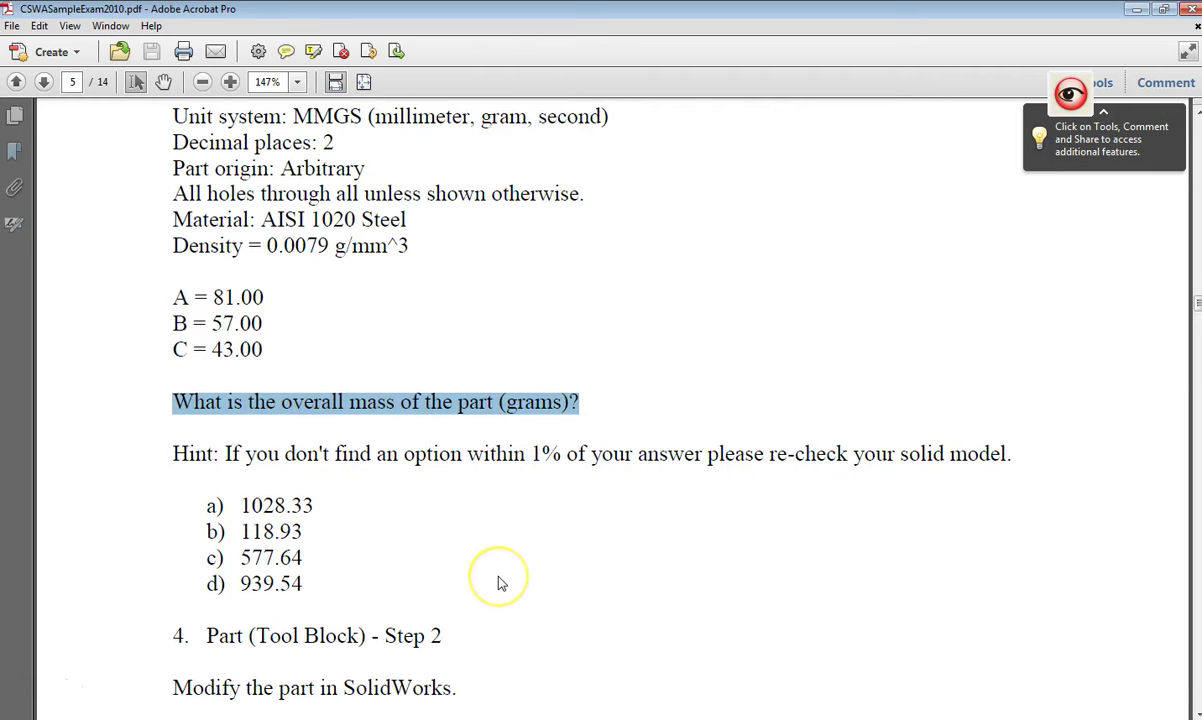
pyautogui.scroll(1, 500, 581)
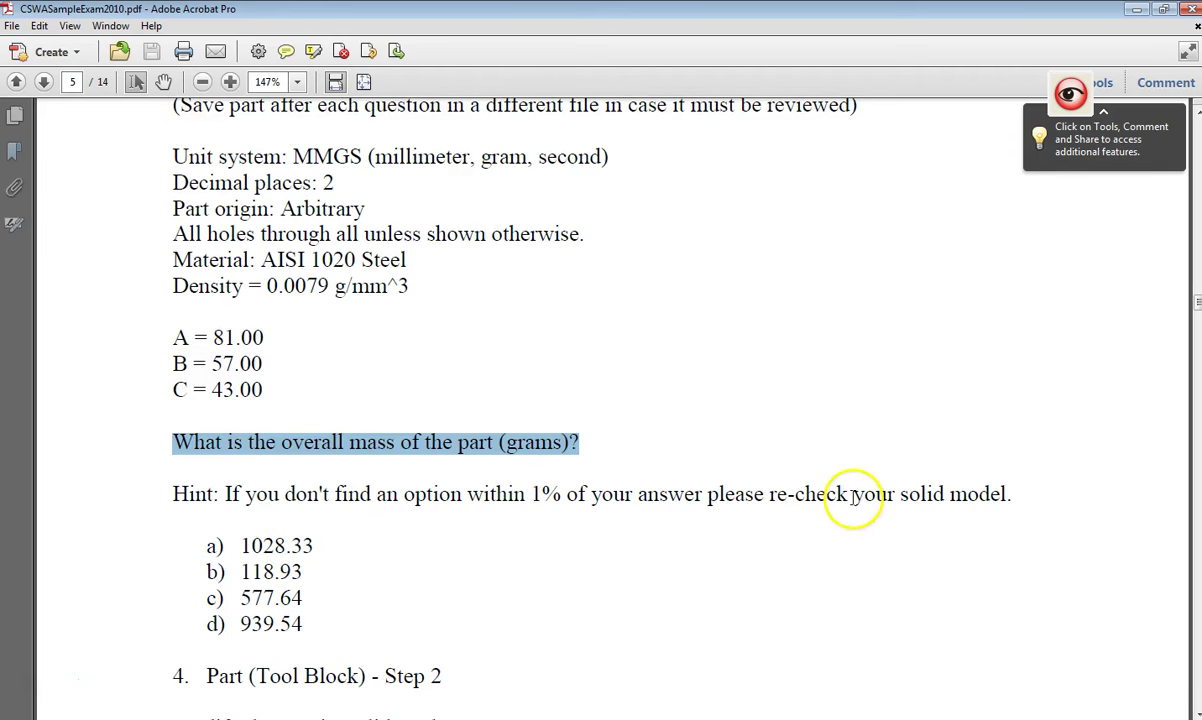
# - Create a new part in SolidWorks and resize its window to sit beside the reduced exam PDF window
pyautogui.click(1166, 12)
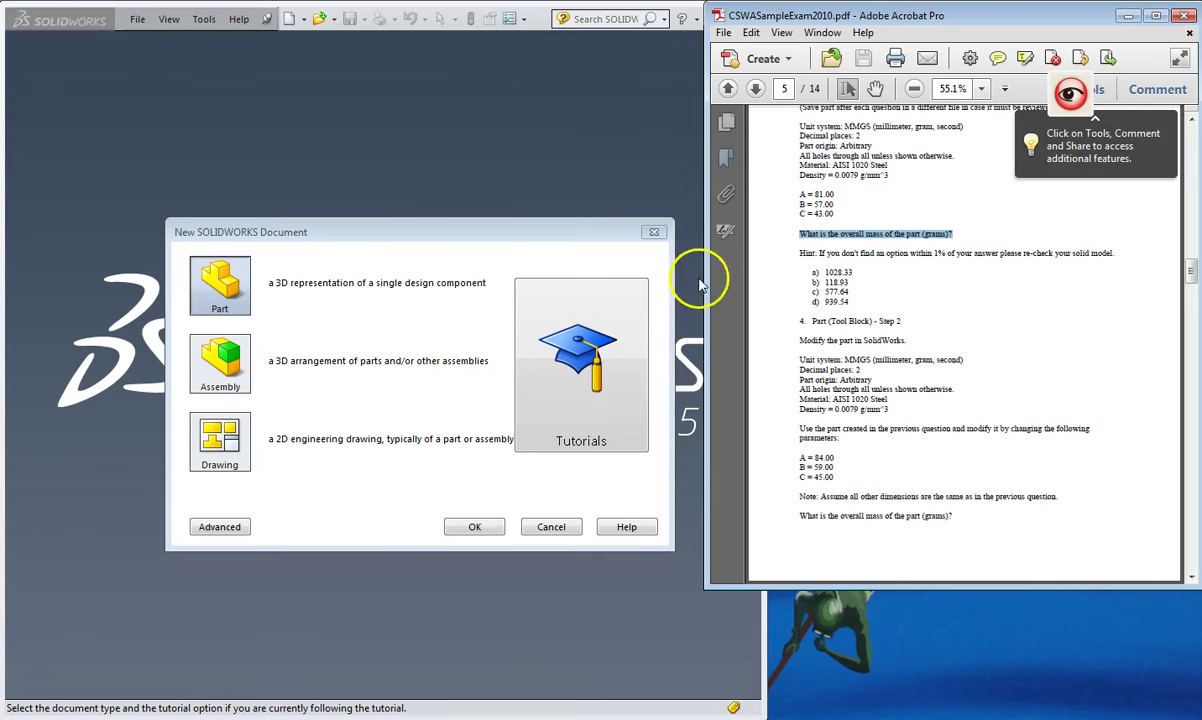
pyautogui.click(669, 155)
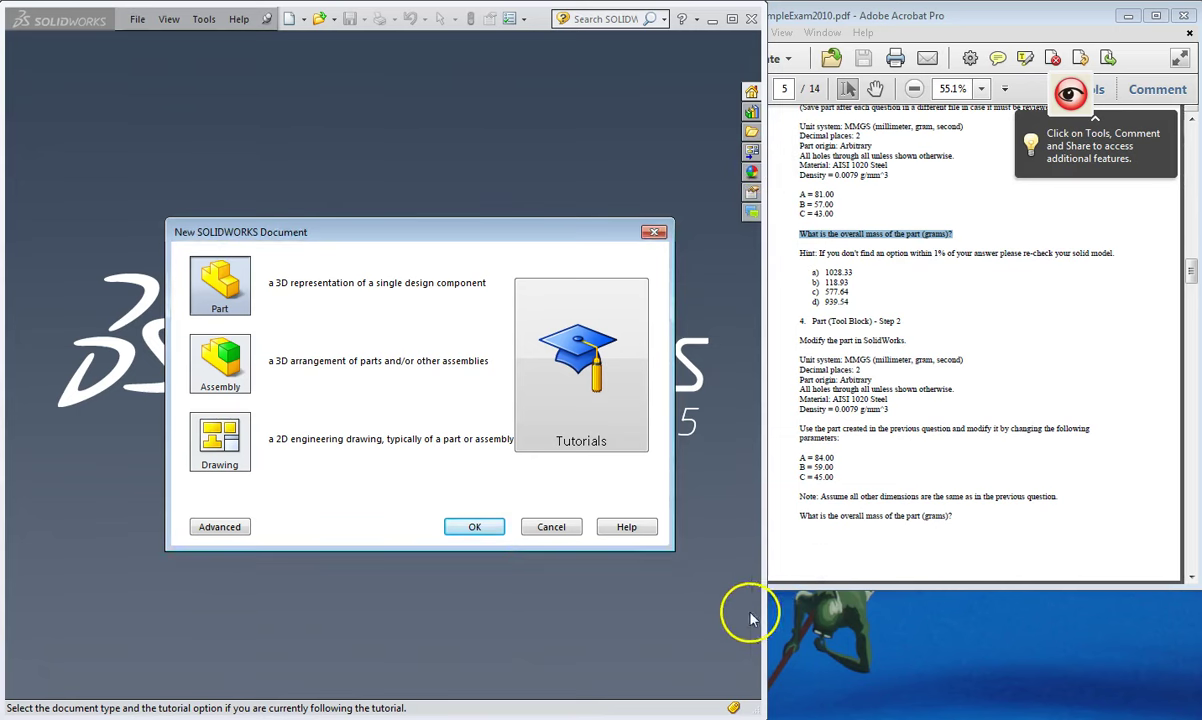
pyautogui.click(500, 527)
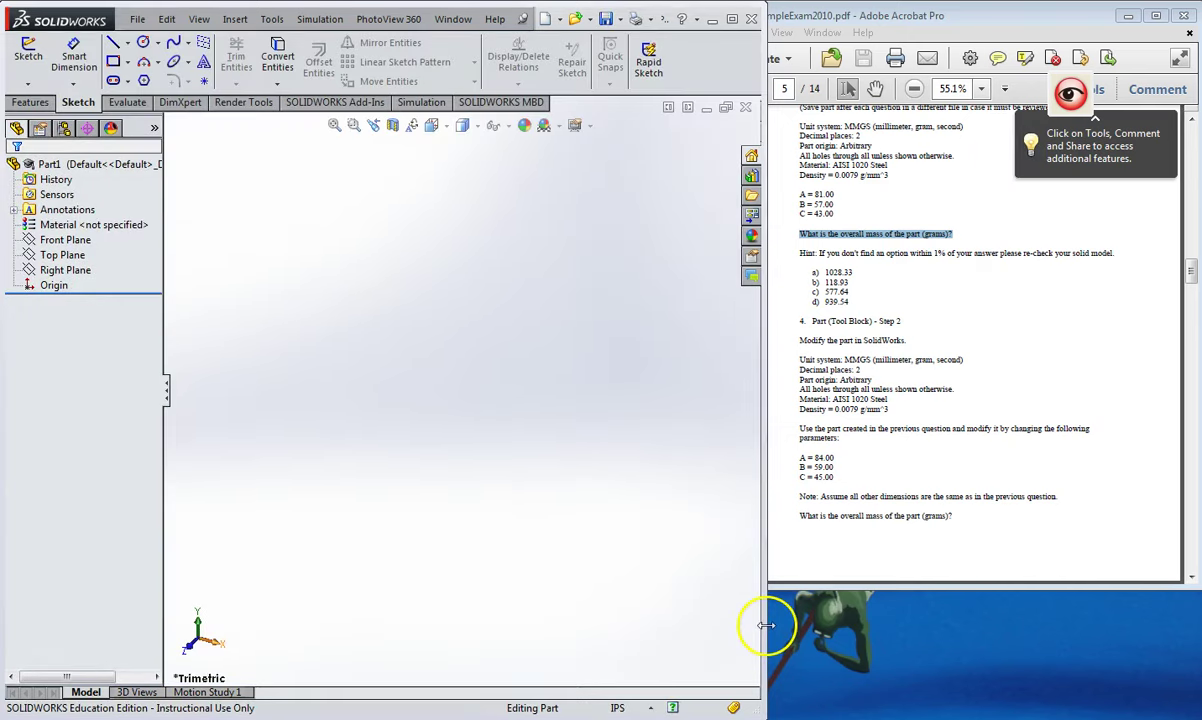
pyautogui.moveTo(766, 625); pyautogui.dragTo(698, 607)
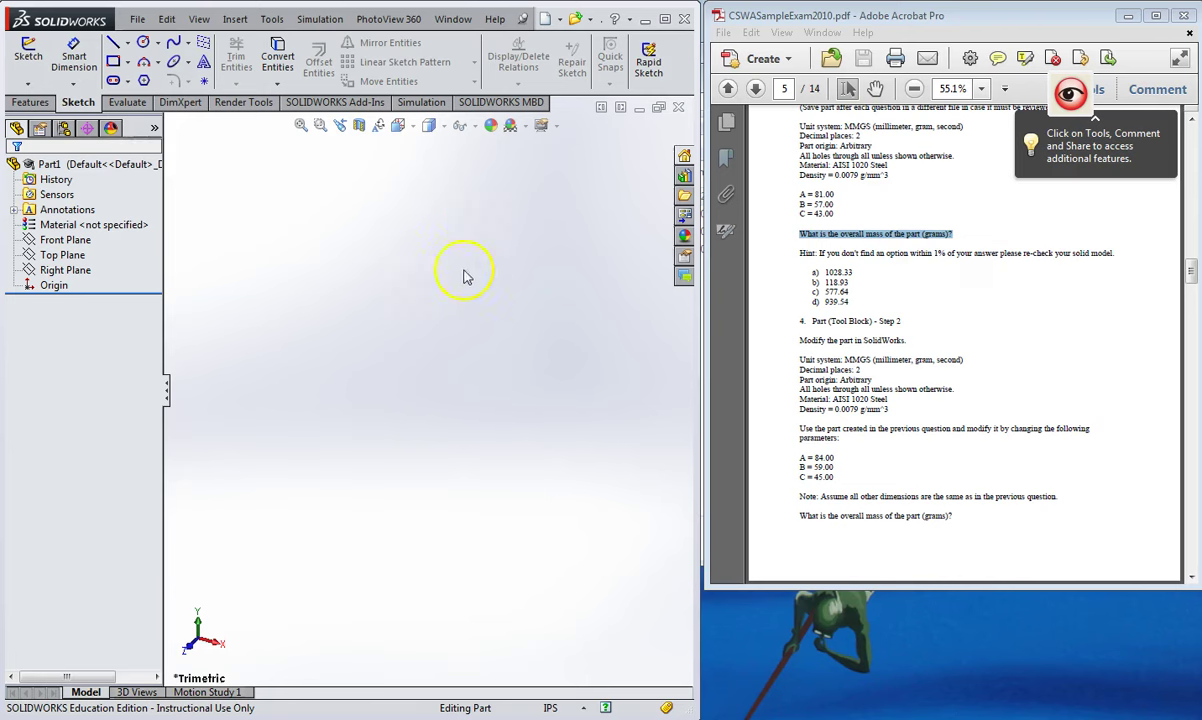
# - Set the part's unit system to MMGS (millimeter, gram, second)
pyautogui.click(855, 321)
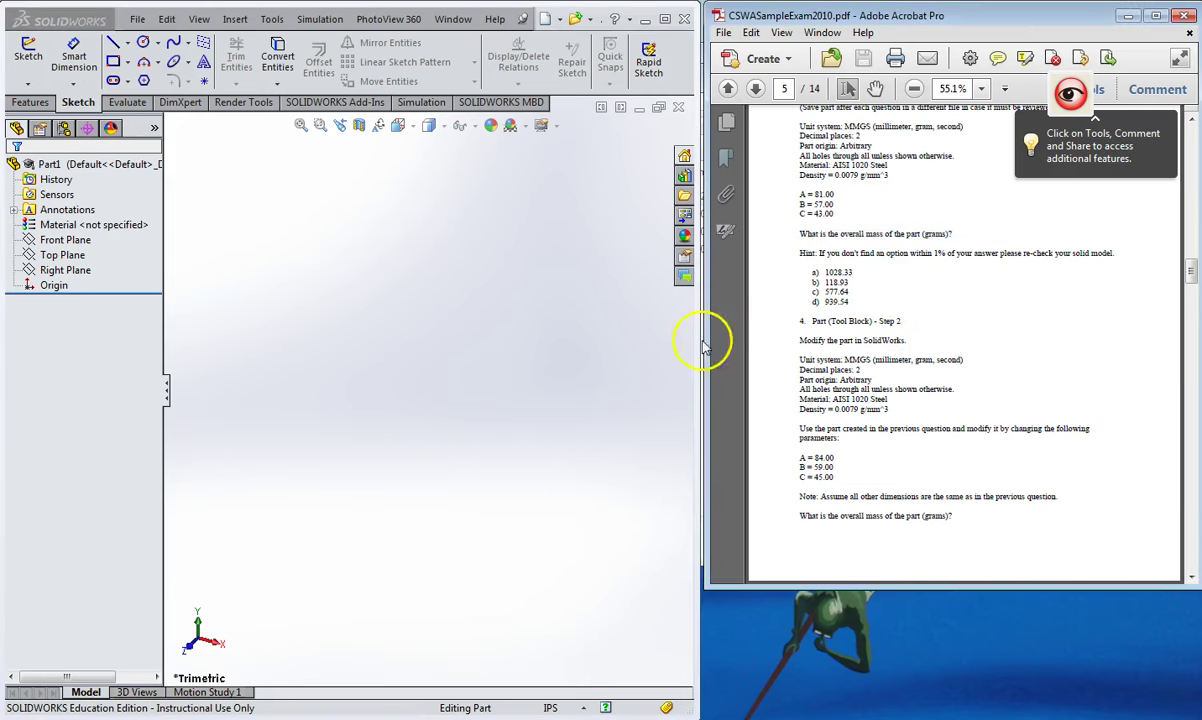
pyautogui.click(550, 708)
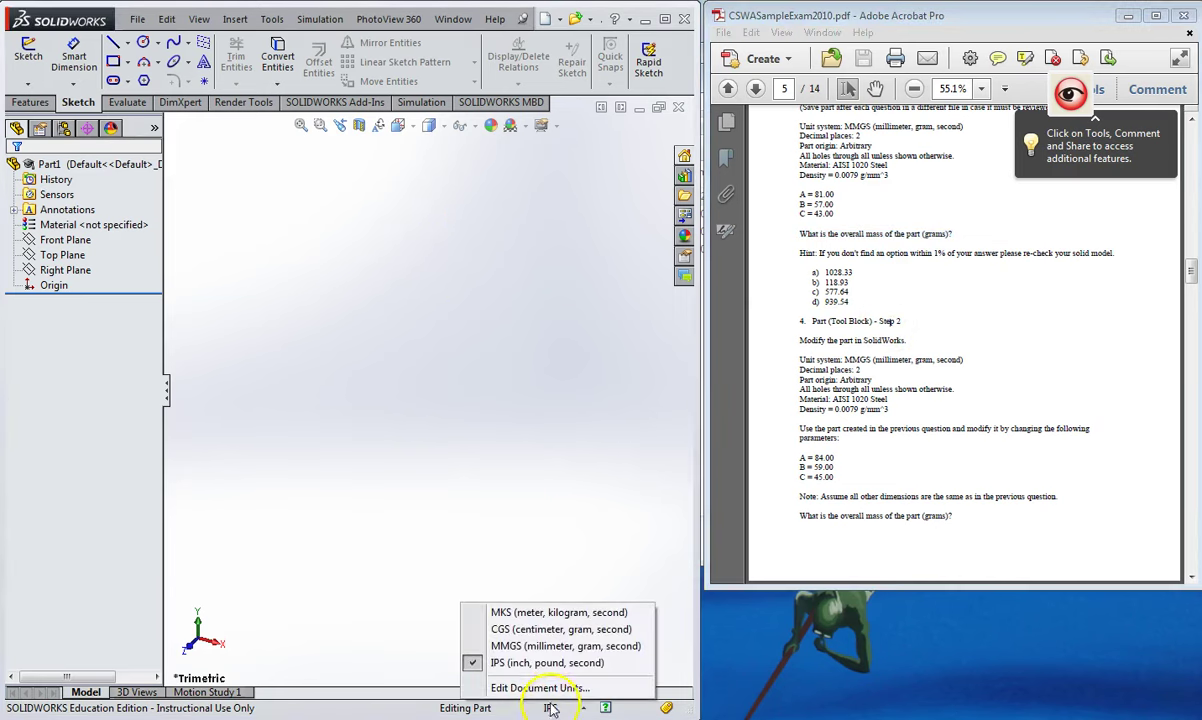
pyautogui.click(545, 646)
# - Assign the AISI 1020 material from the SOLIDWORKS Materials Steel category to the part
pyautogui.click(57, 195)
pyautogui.click(74, 226)
pyautogui.rightClick(76, 227)
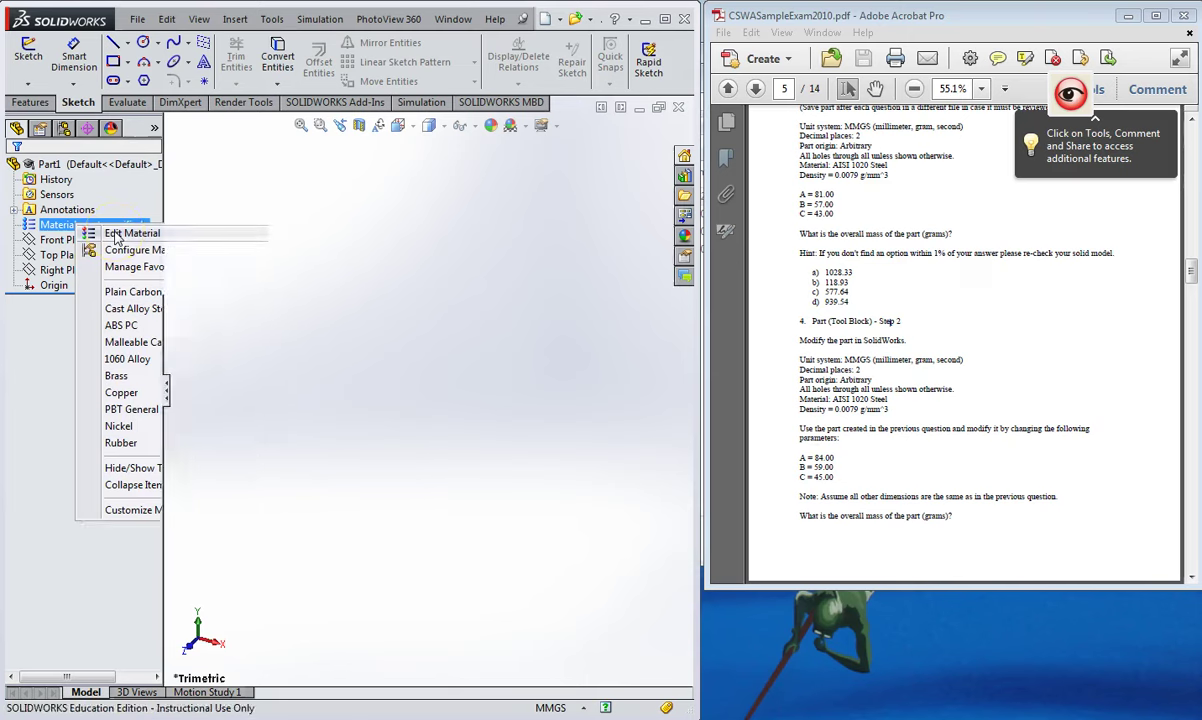
pyautogui.click(118, 234)
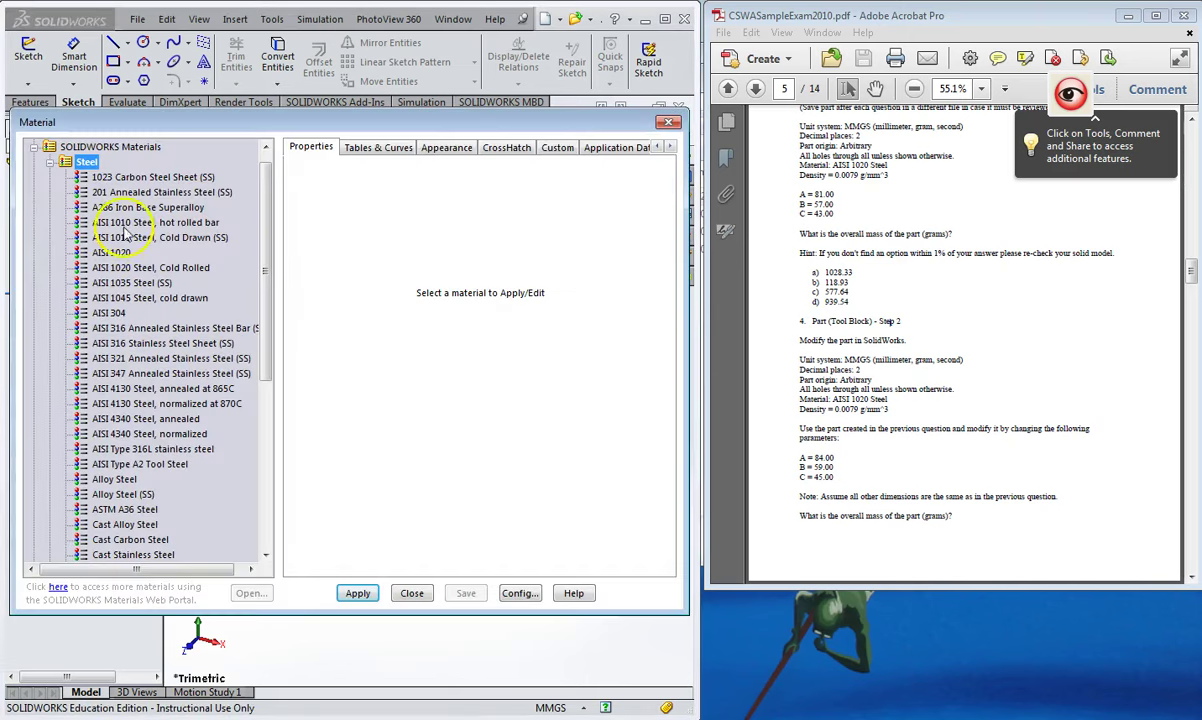
pyautogui.click(49, 163)
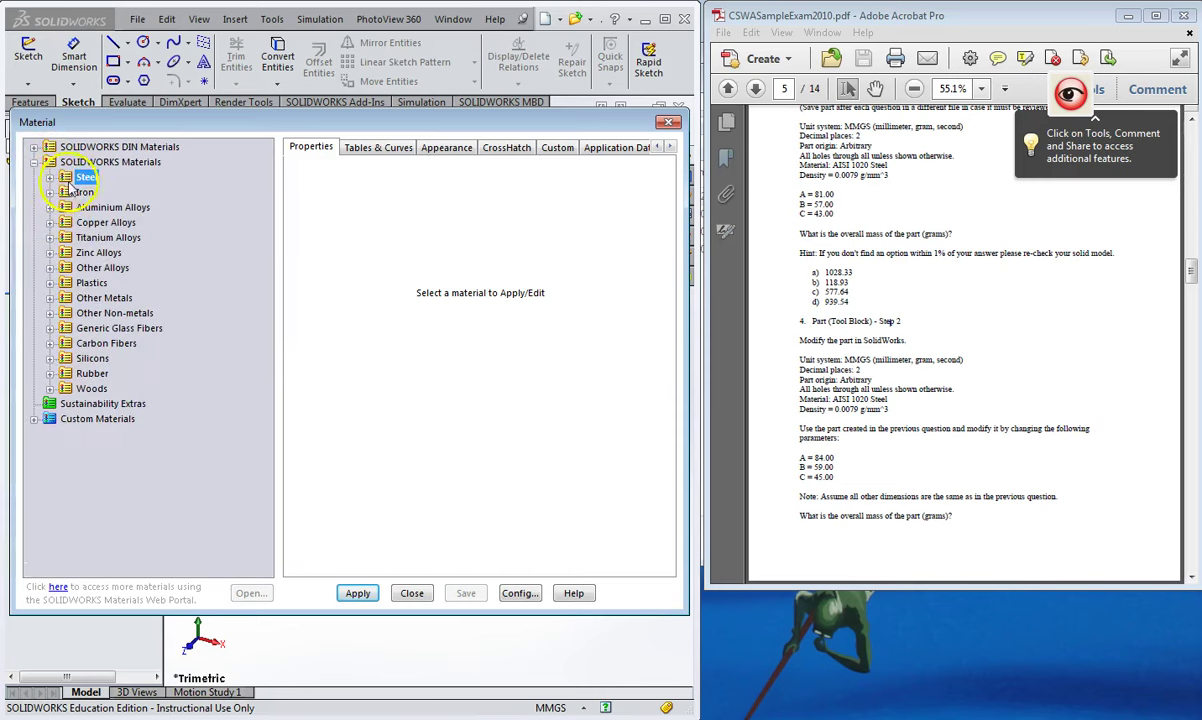
pyautogui.click(50, 177)
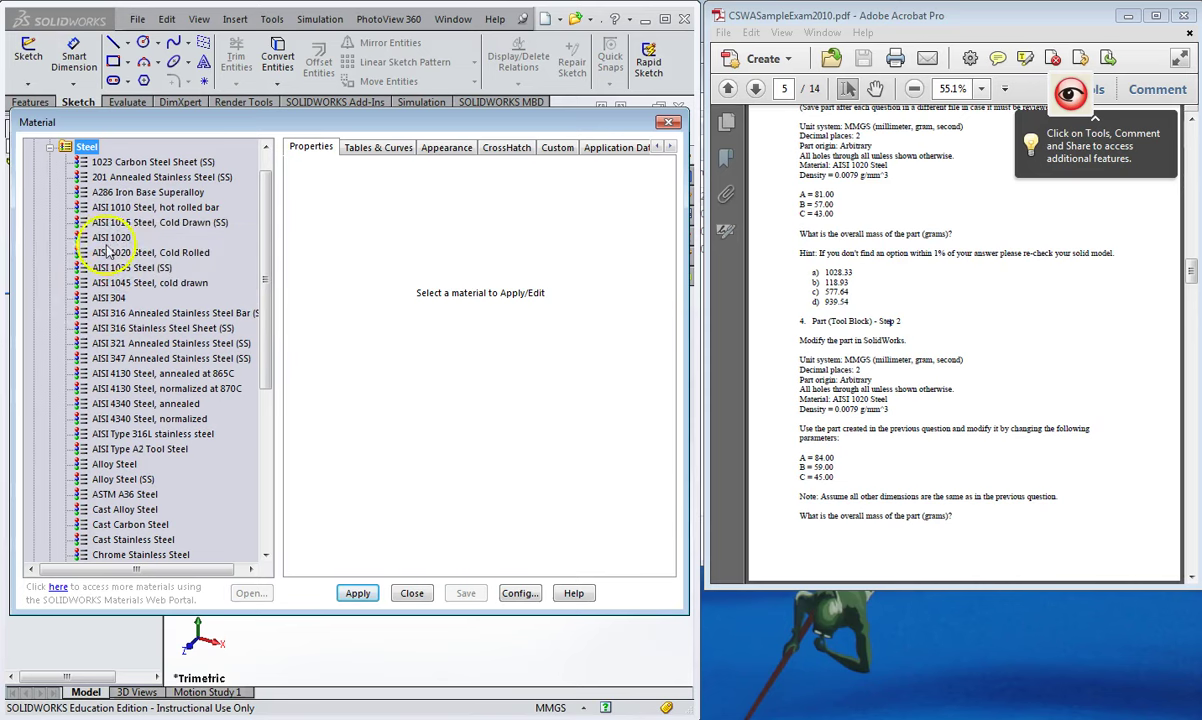
pyautogui.click(160, 255)
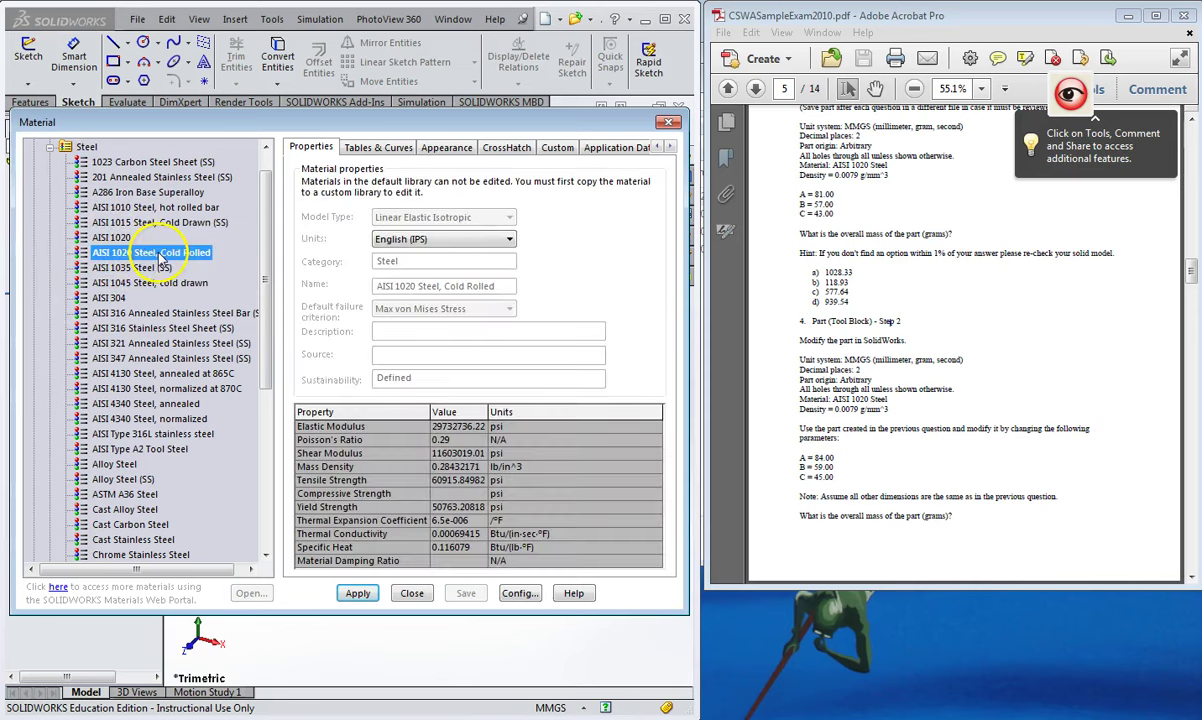
pyautogui.click(127, 239)
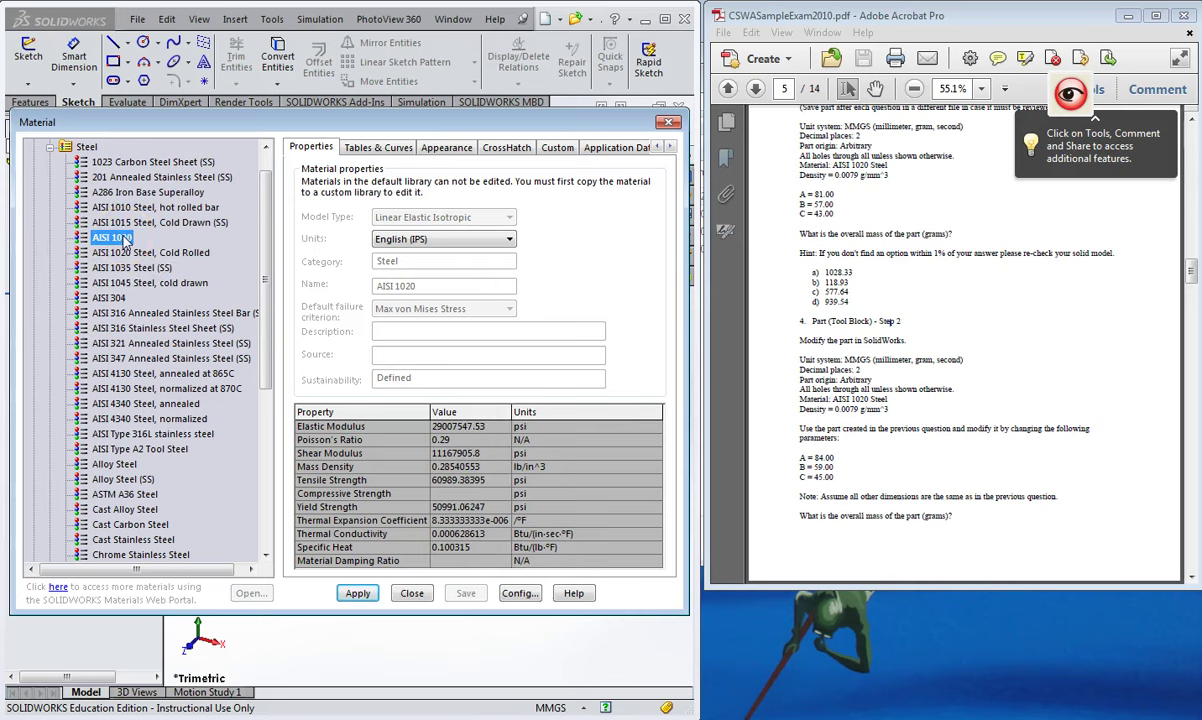
pyautogui.click(357, 593)
pyautogui.click(412, 593)
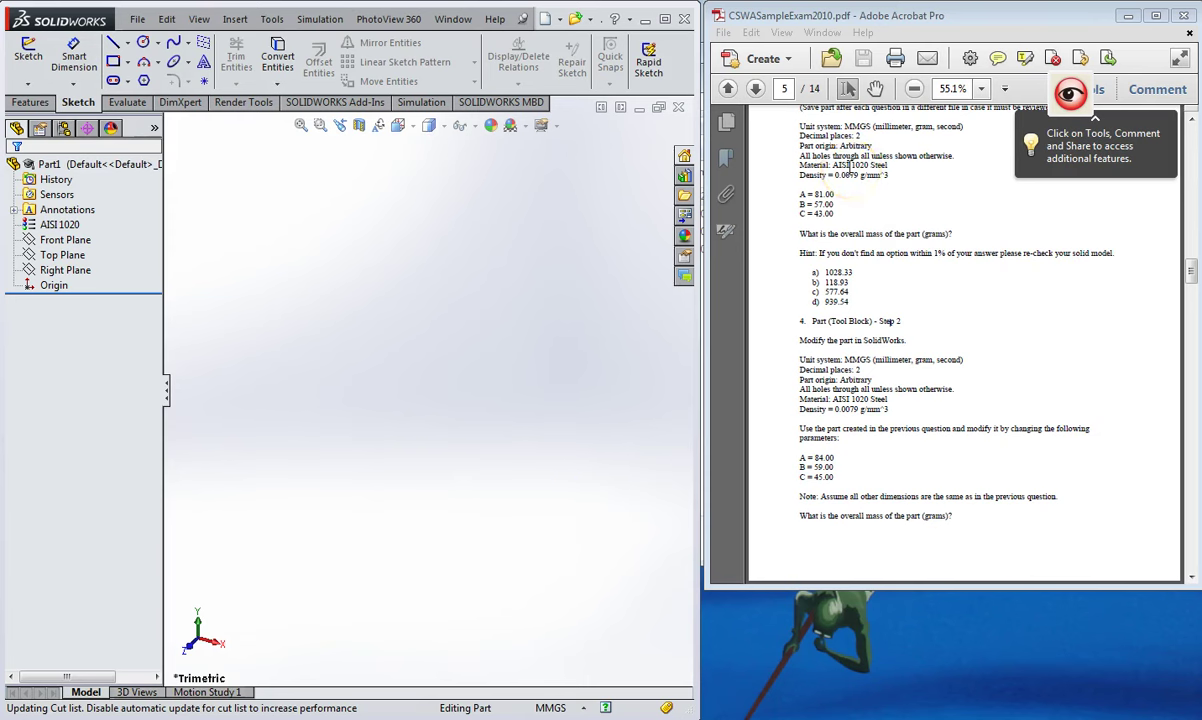
# - Start a sketch on the Front Plane and draw a vertical line about 19 mm long upward from the origin
pyautogui.click(62, 240)
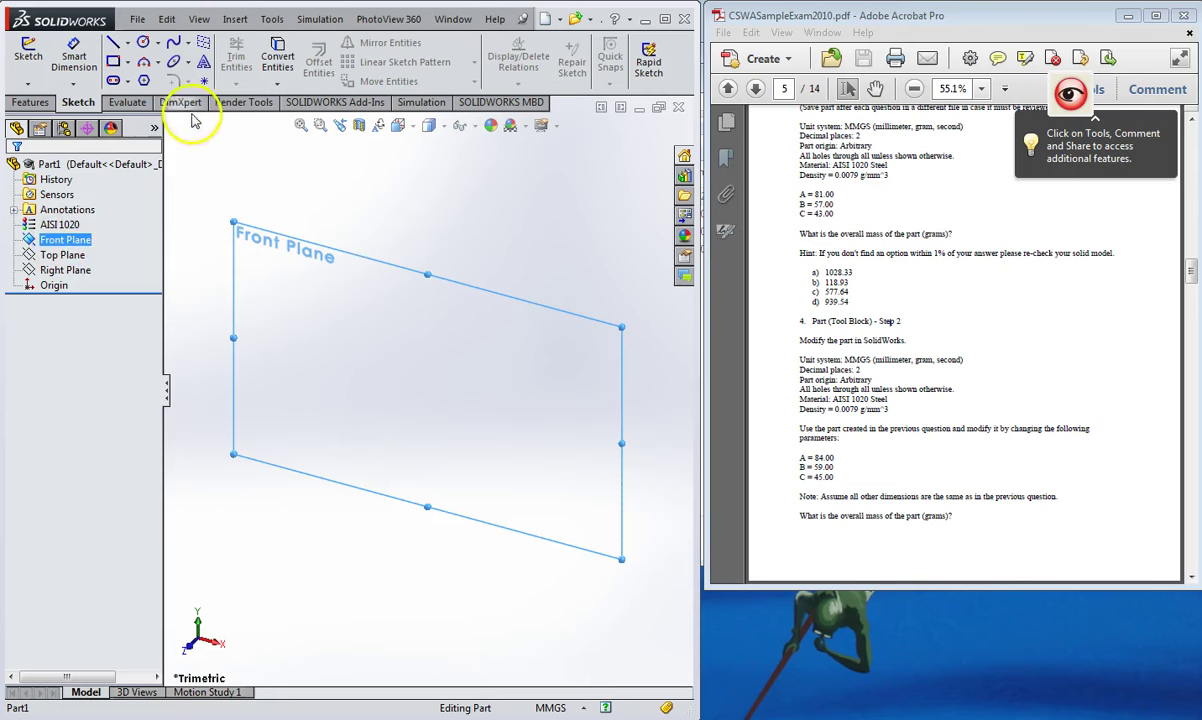
pyautogui.press('space')
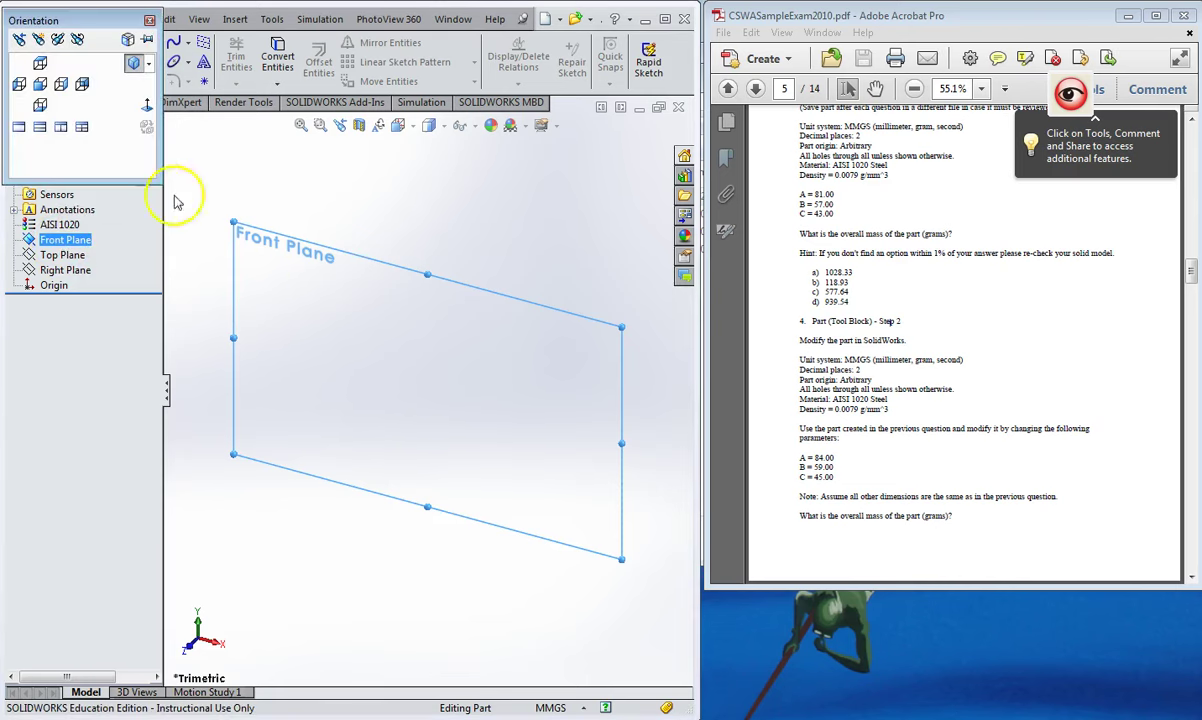
pyautogui.click(45, 92)
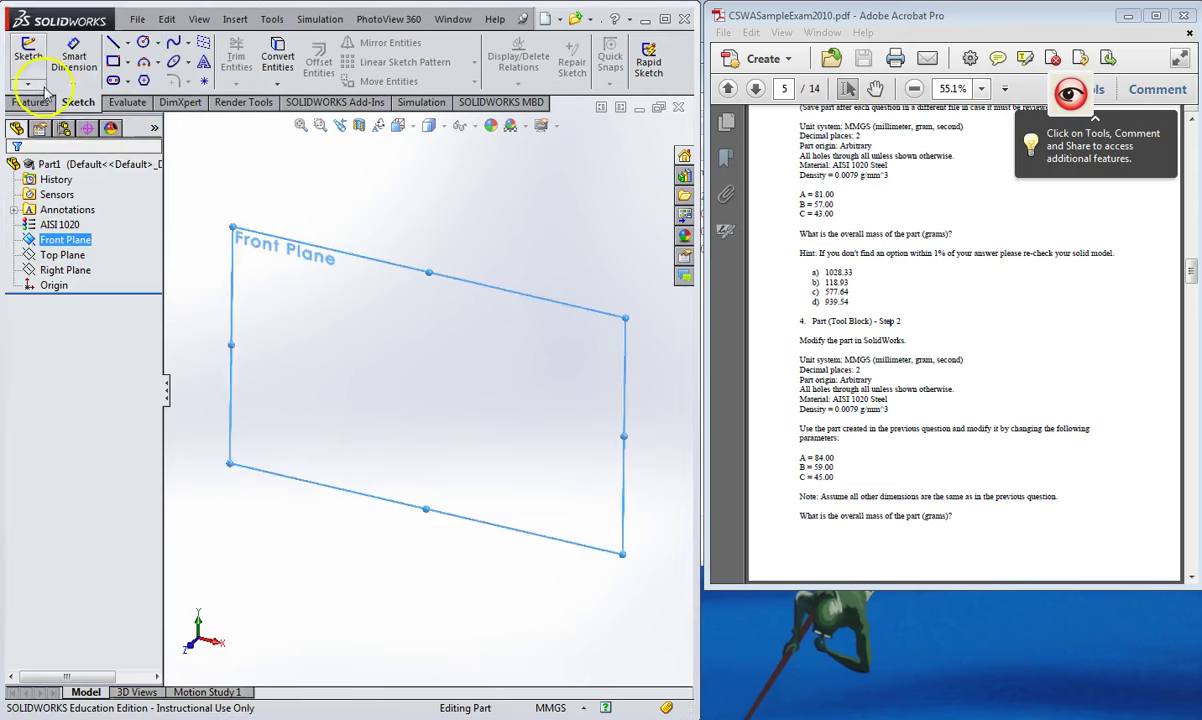
pyautogui.click(113, 45)
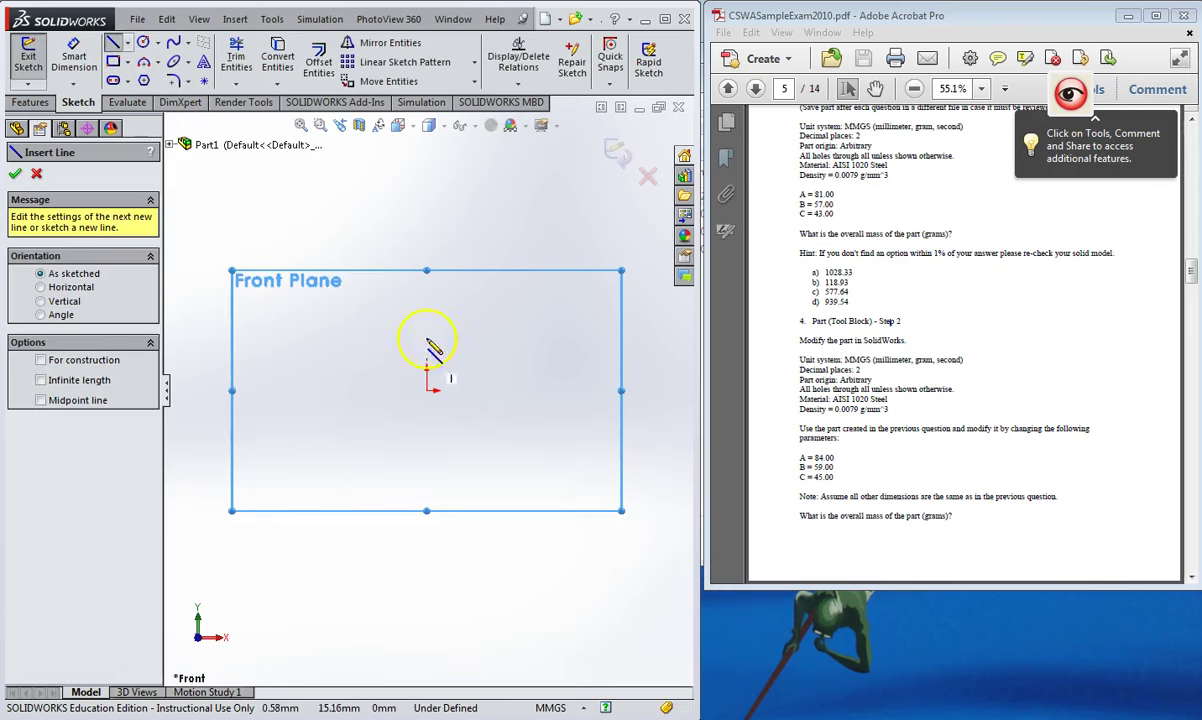
pyautogui.click(427, 390)
pyautogui.click(427, 349)
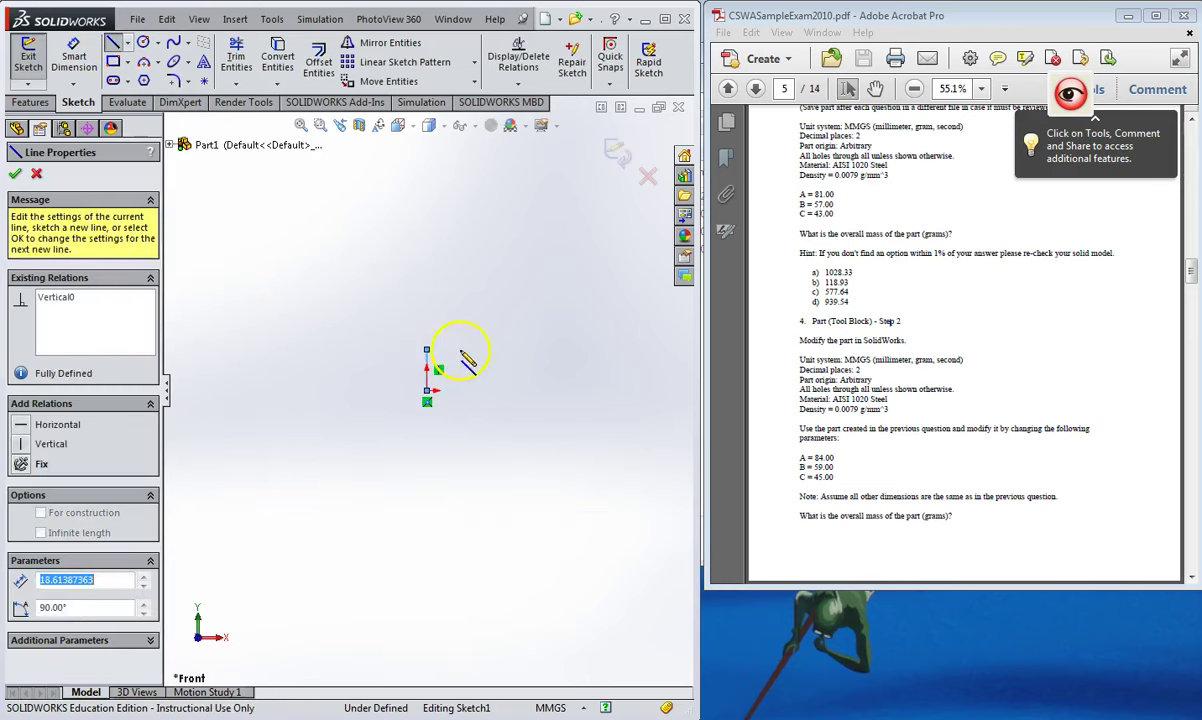
# - Locate the dimensioned Tool Block drawing on page 4 of the exam PDF and display it at 75%
pyautogui.scroll(-5, 907, 343)
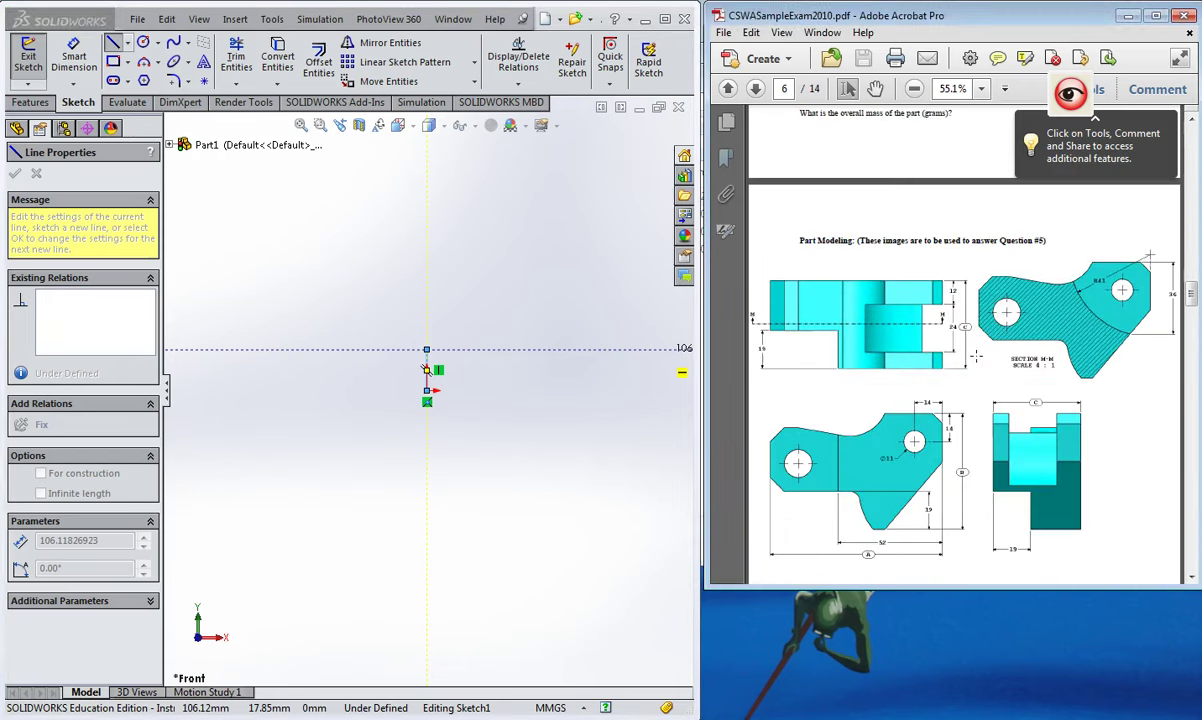
pyautogui.scroll(-2, 968, 326)
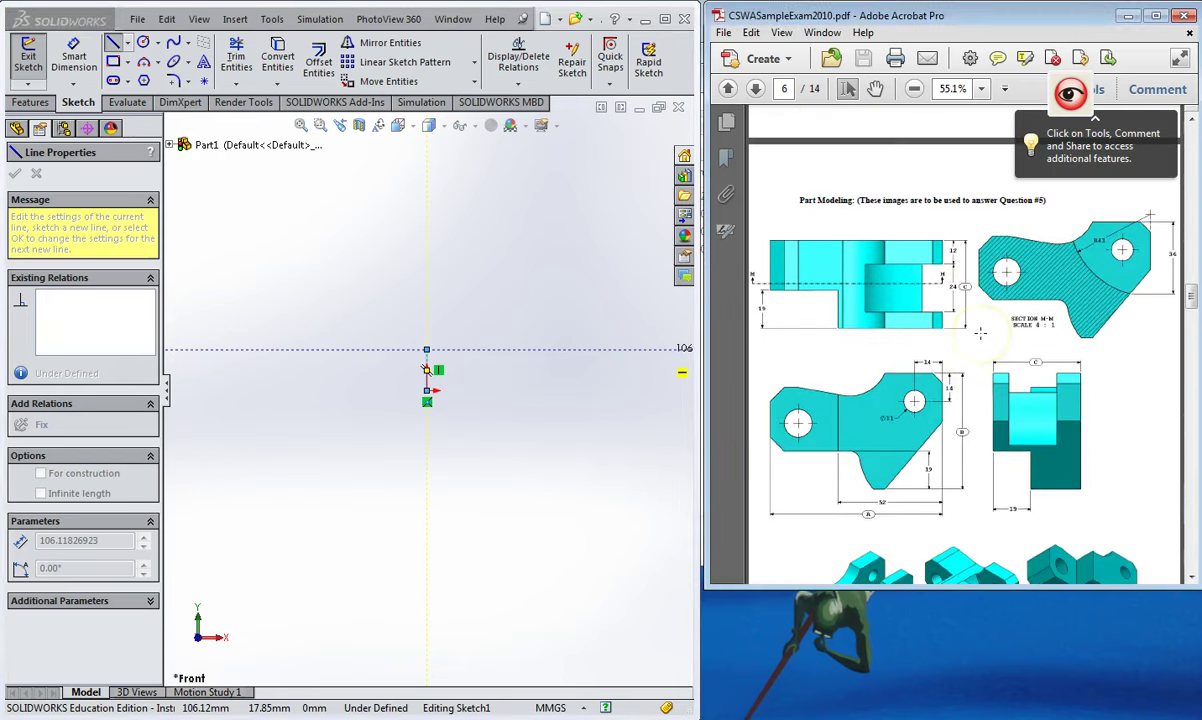
pyautogui.scroll(15, 980, 332)
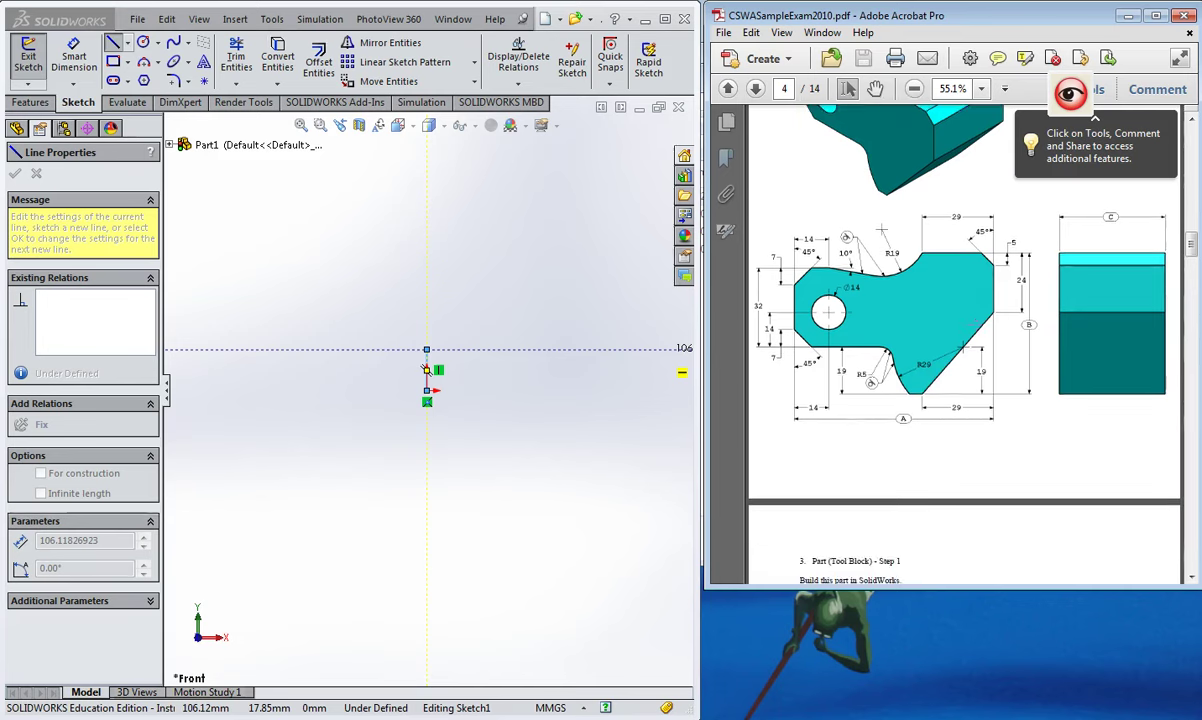
pyautogui.click(982, 90)
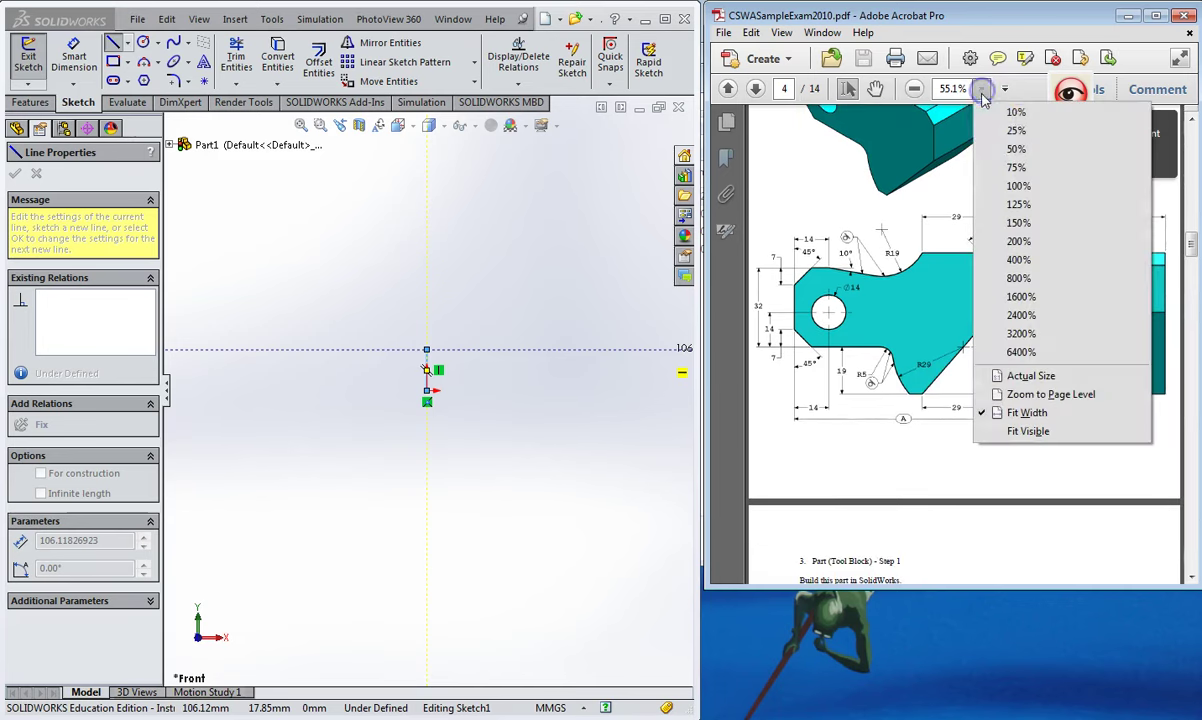
pyautogui.click(952, 156)
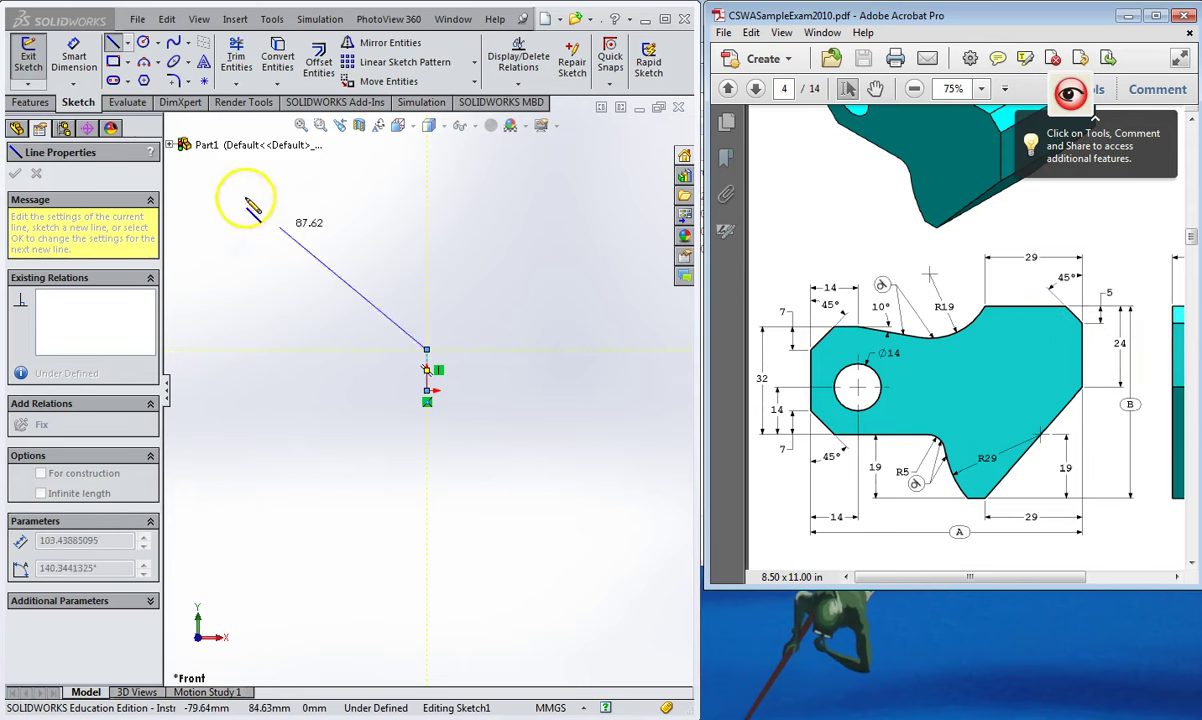
# - Dimension the vertical line to 24 mm and place the dimension close beside the line
pyautogui.click(113, 42)
pyautogui.click(428, 372)
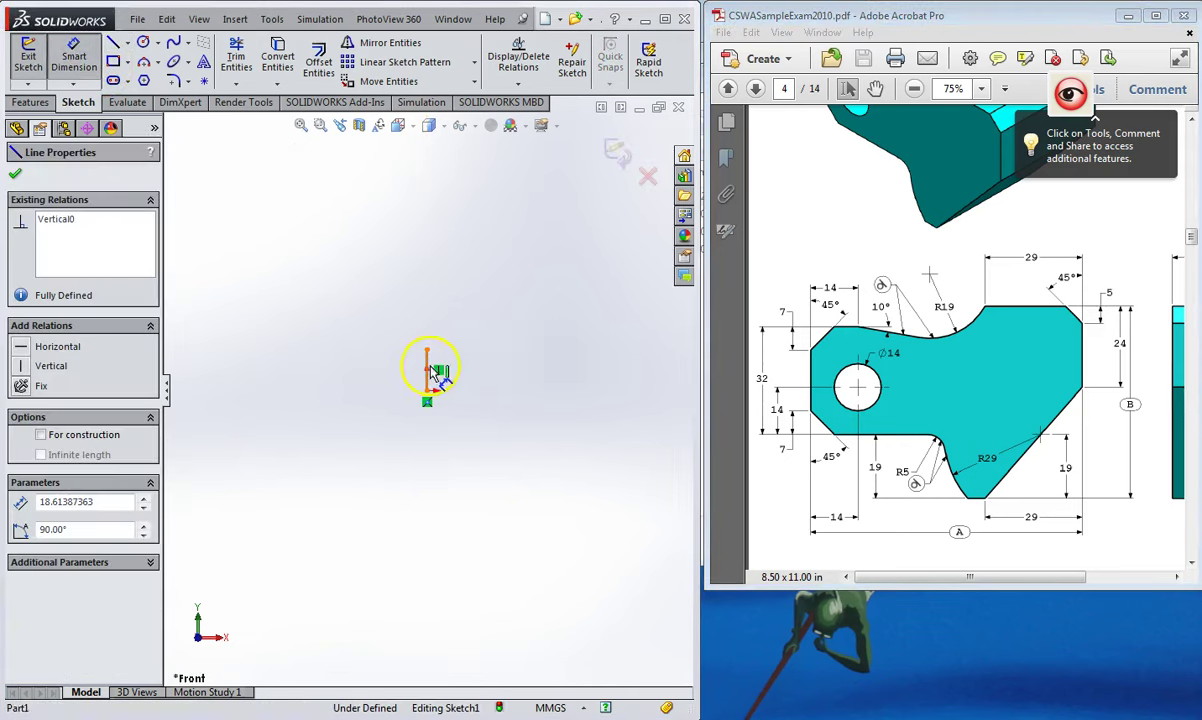
pyautogui.click(453, 374)
pyautogui.write('24')
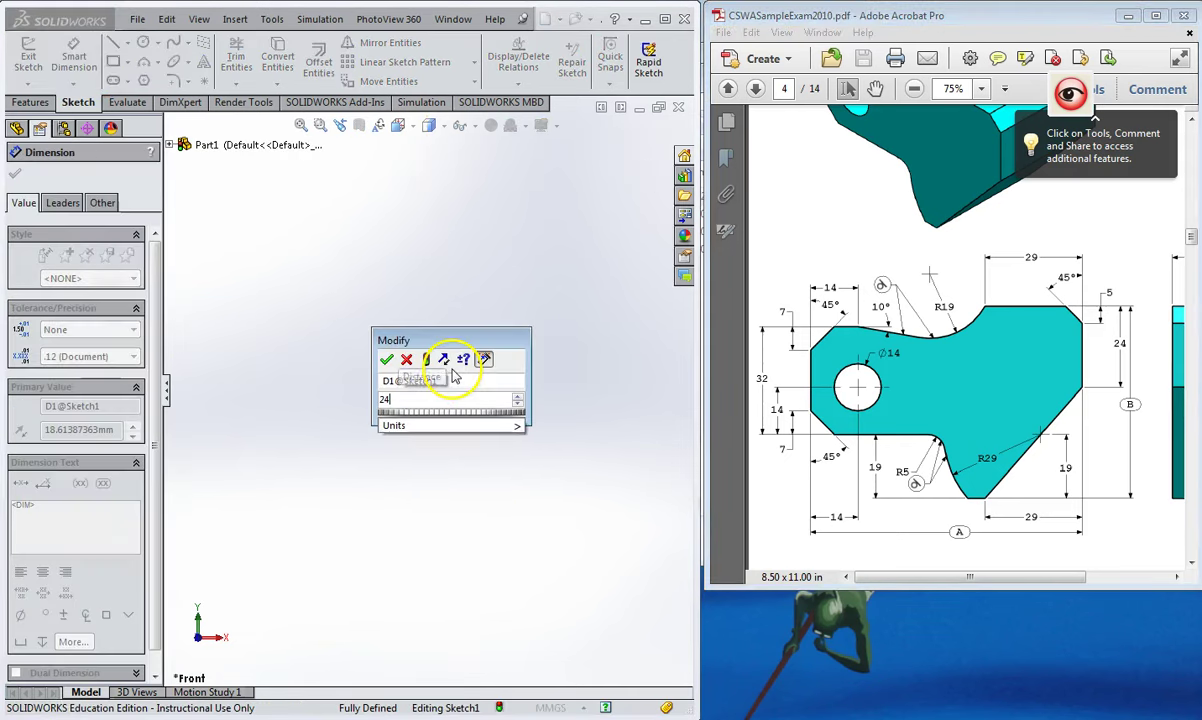
pyautogui.press('Return')
pyautogui.scroll(-5, 400, 368)
pyautogui.scroll(2, 397, 358)
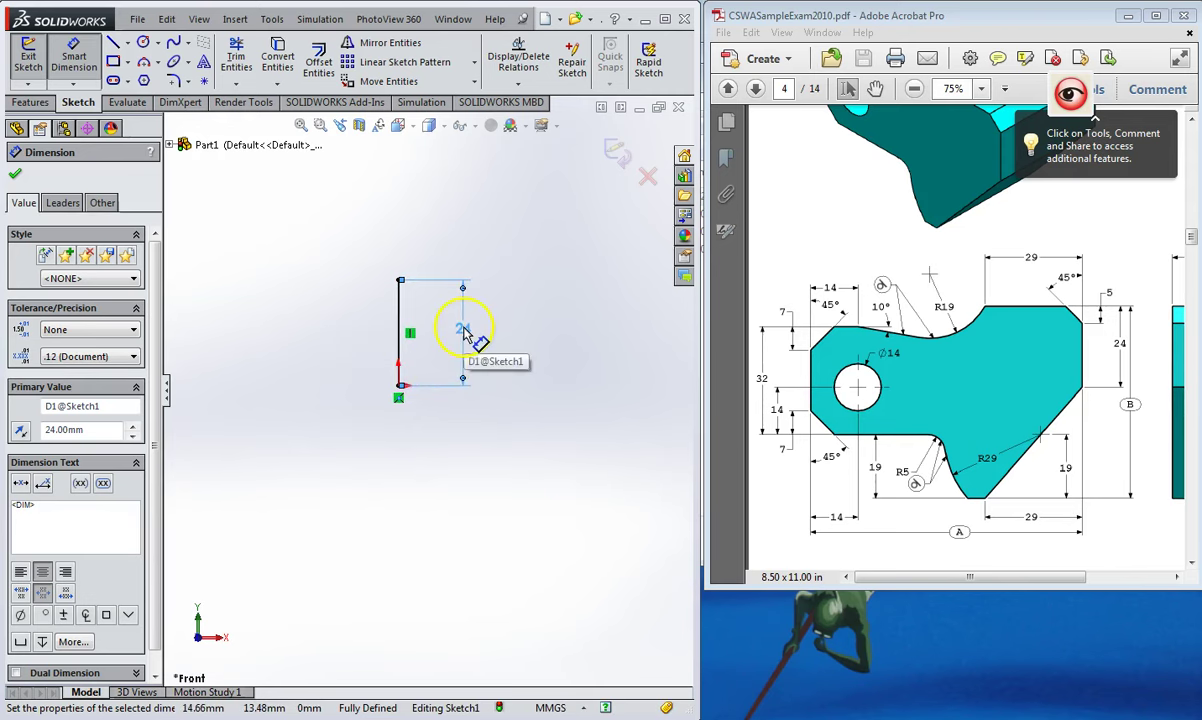
pyautogui.moveTo(460, 333); pyautogui.dragTo(418, 333)
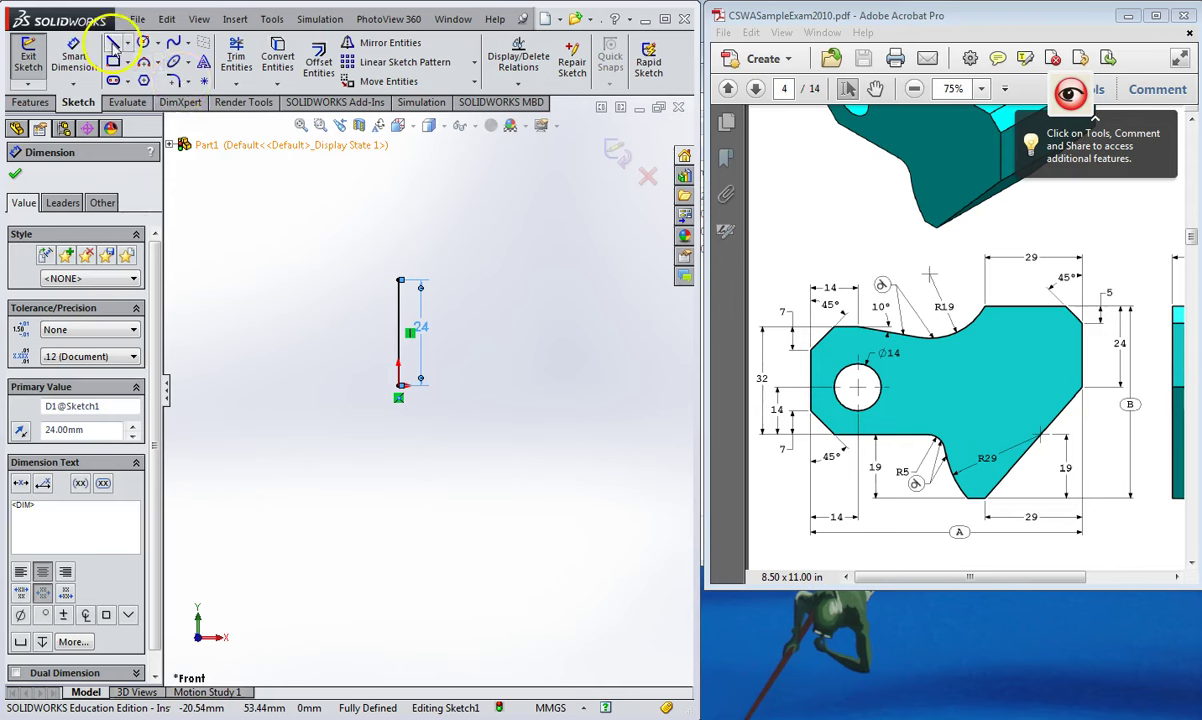
# - Sketch a horizontal line leftward from the vertical line's upper end and dimension it to 29 mm
pyautogui.click(113, 42)
pyautogui.click(398, 280)
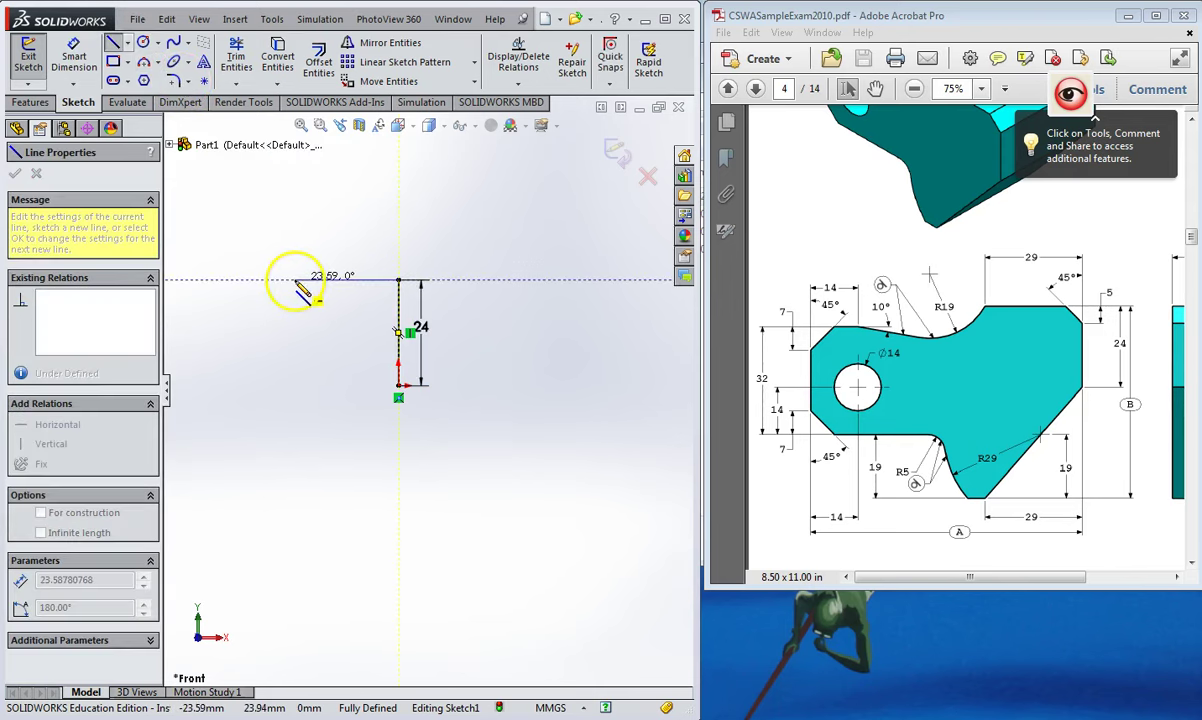
pyautogui.press('Escape')
pyautogui.press('Escape')
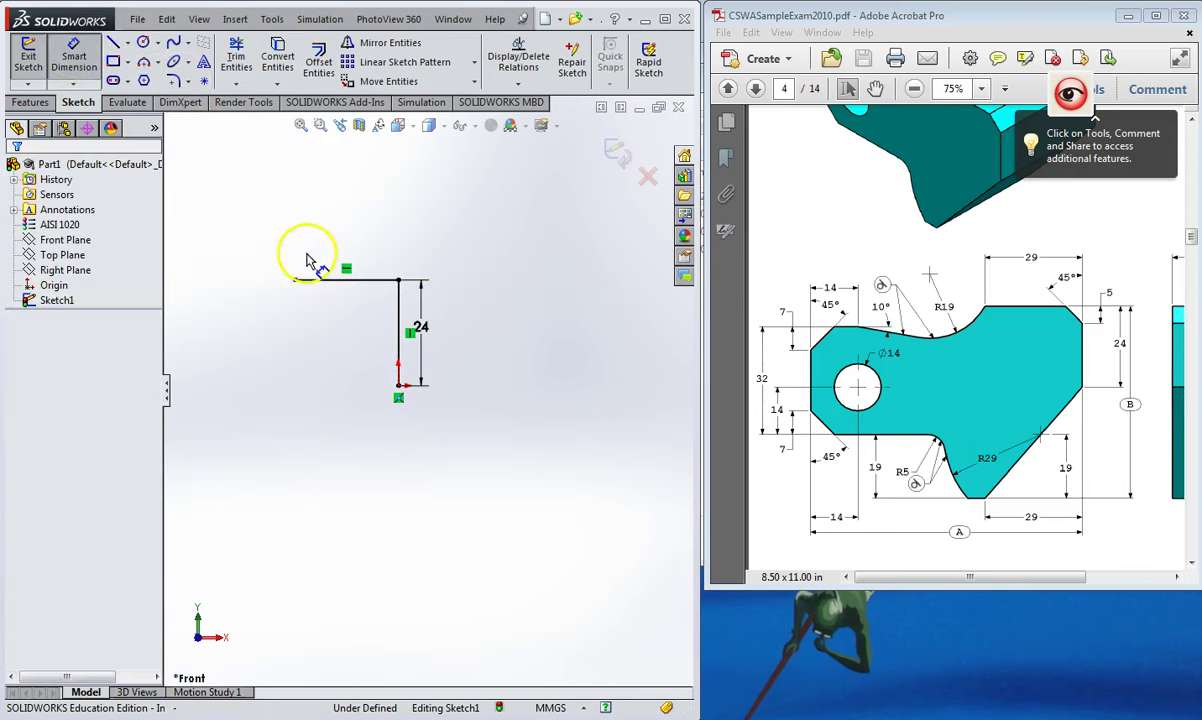
pyautogui.click(330, 285)
pyautogui.click(343, 263)
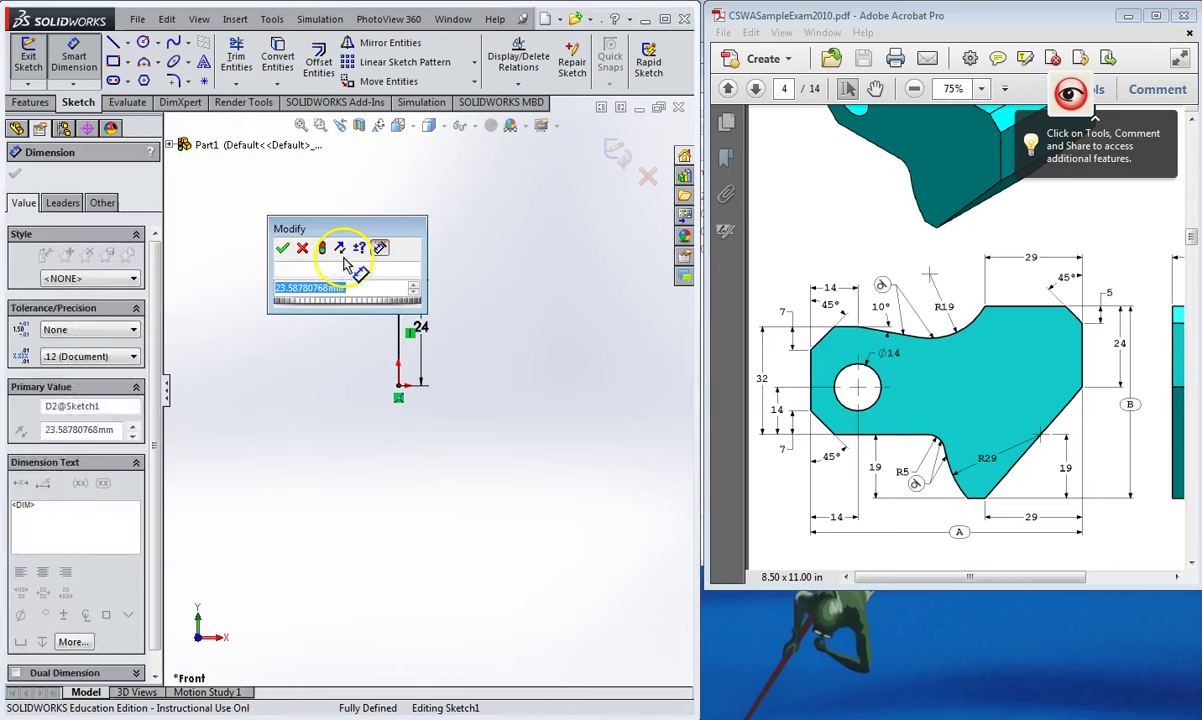
pyautogui.write('29')
pyautogui.press('Return')
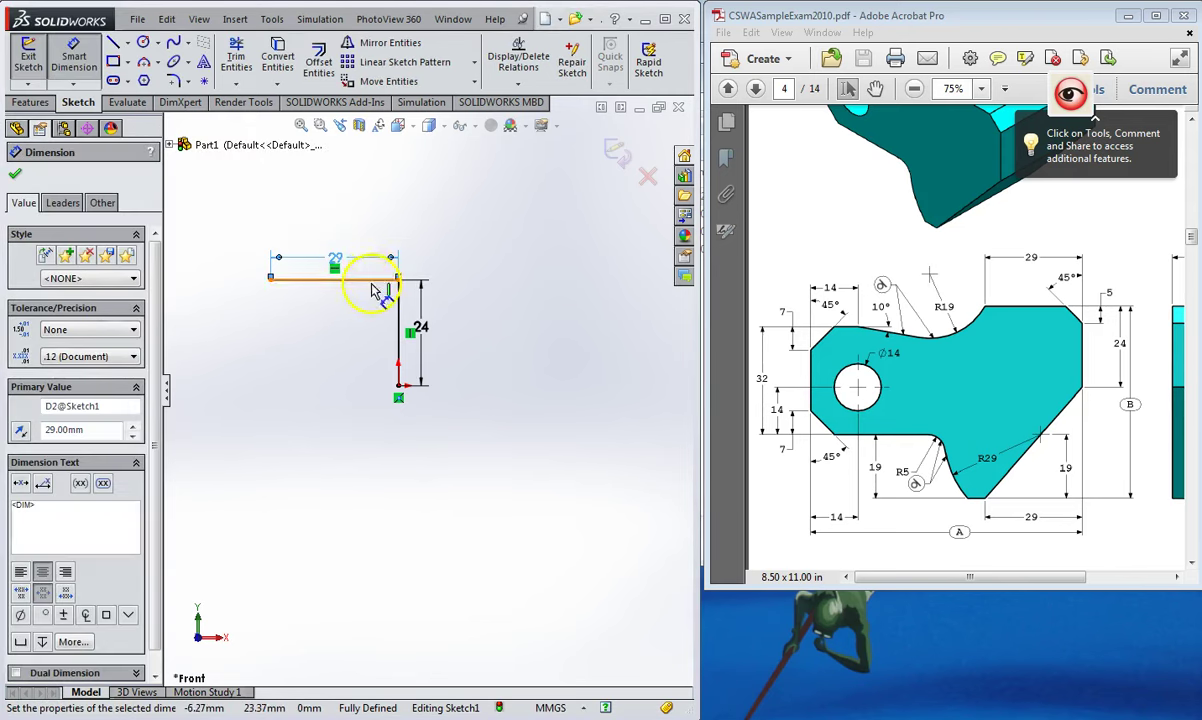
# - Move the 29 mm dimension farther above its line and sketch a horizontal centerline about 8.6 mm long across the vertical line's upper part
pyautogui.moveTo(345, 262); pyautogui.dragTo(336, 219)
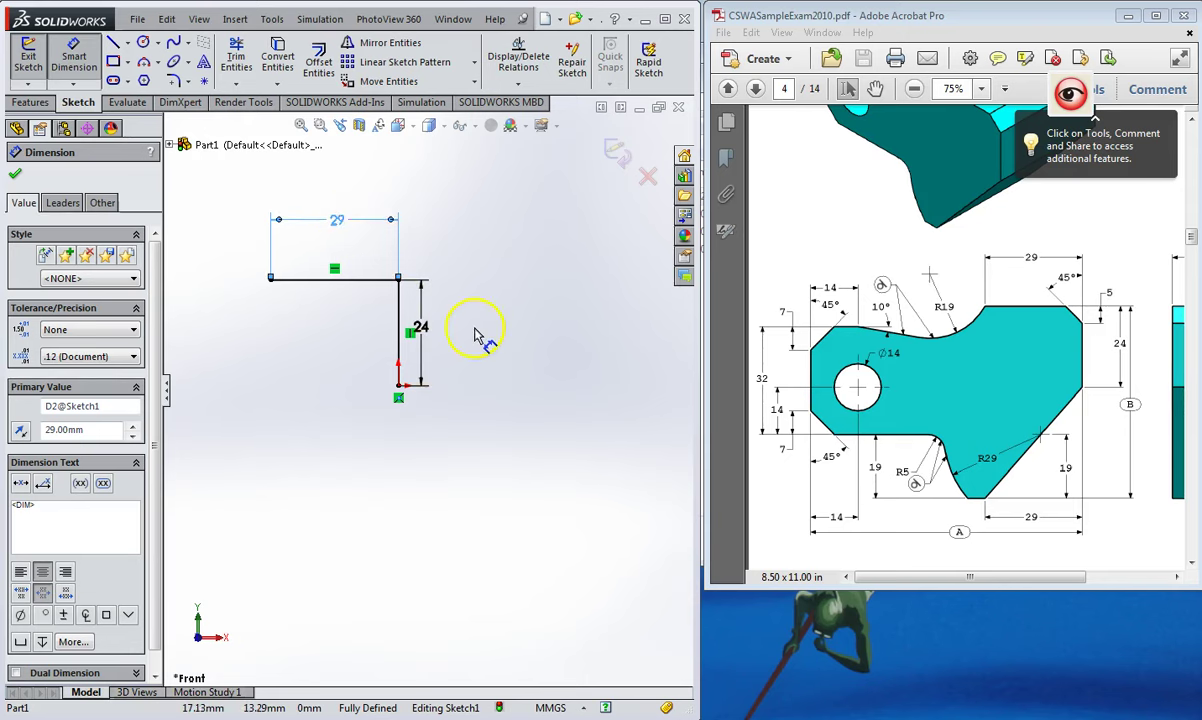
pyautogui.click(128, 46)
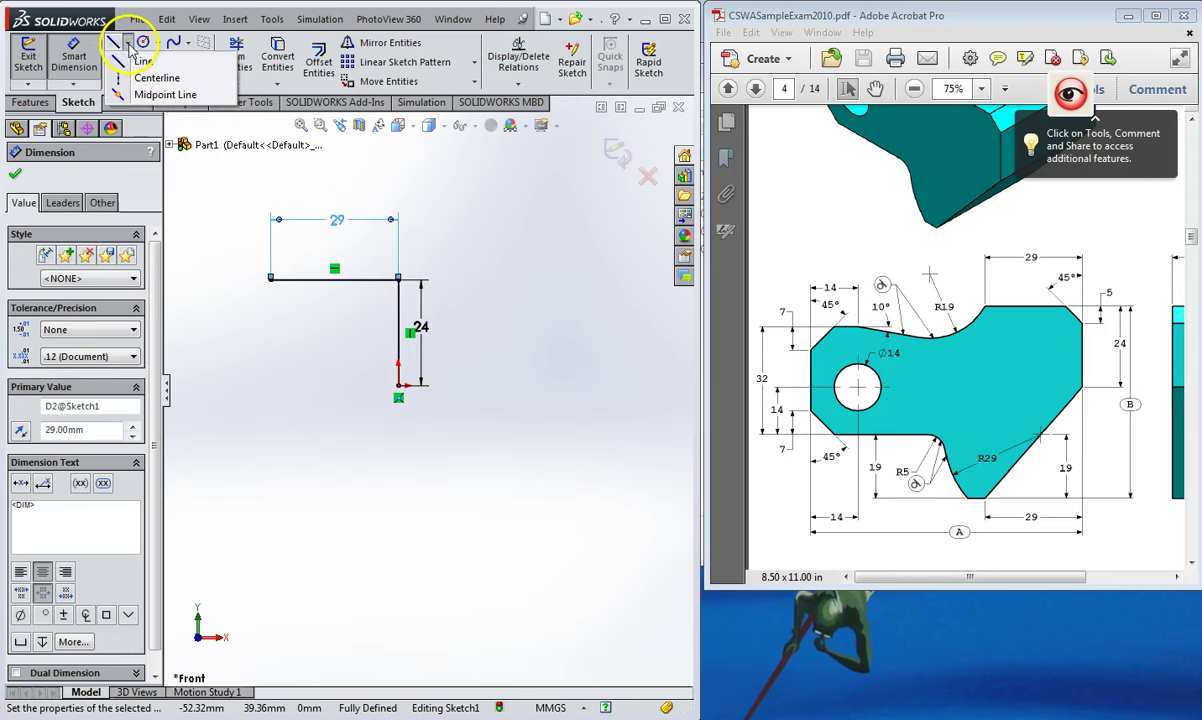
pyautogui.click(120, 78)
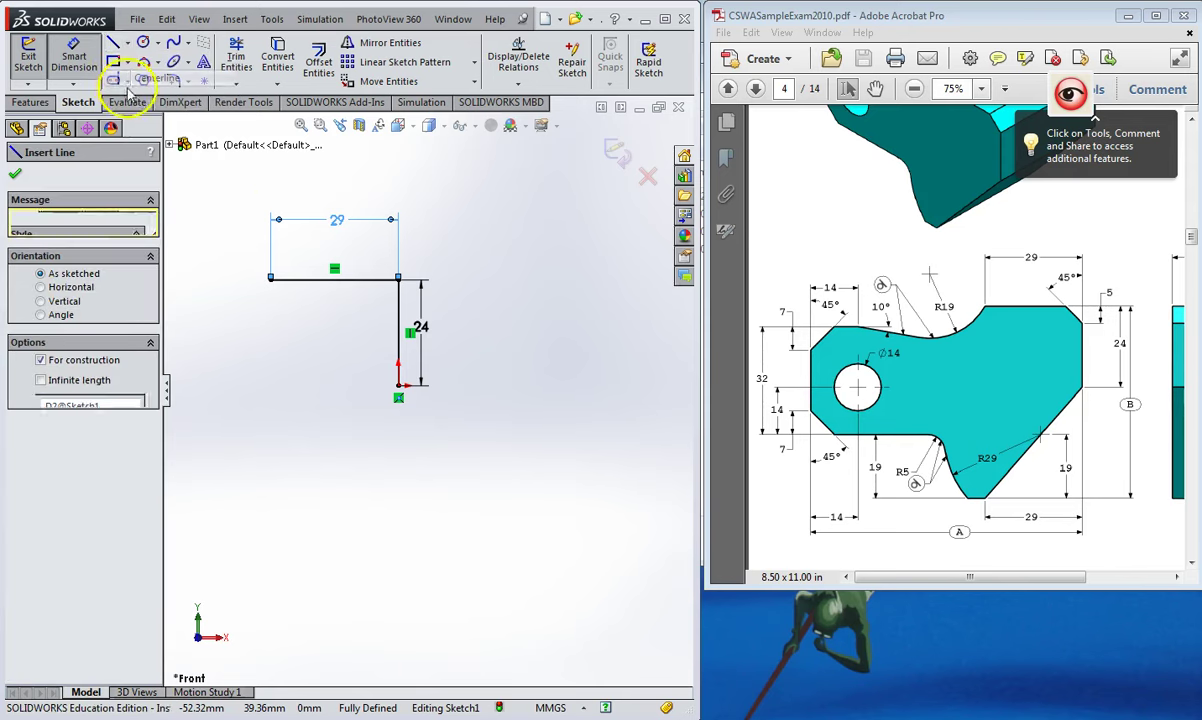
pyautogui.click(412, 303)
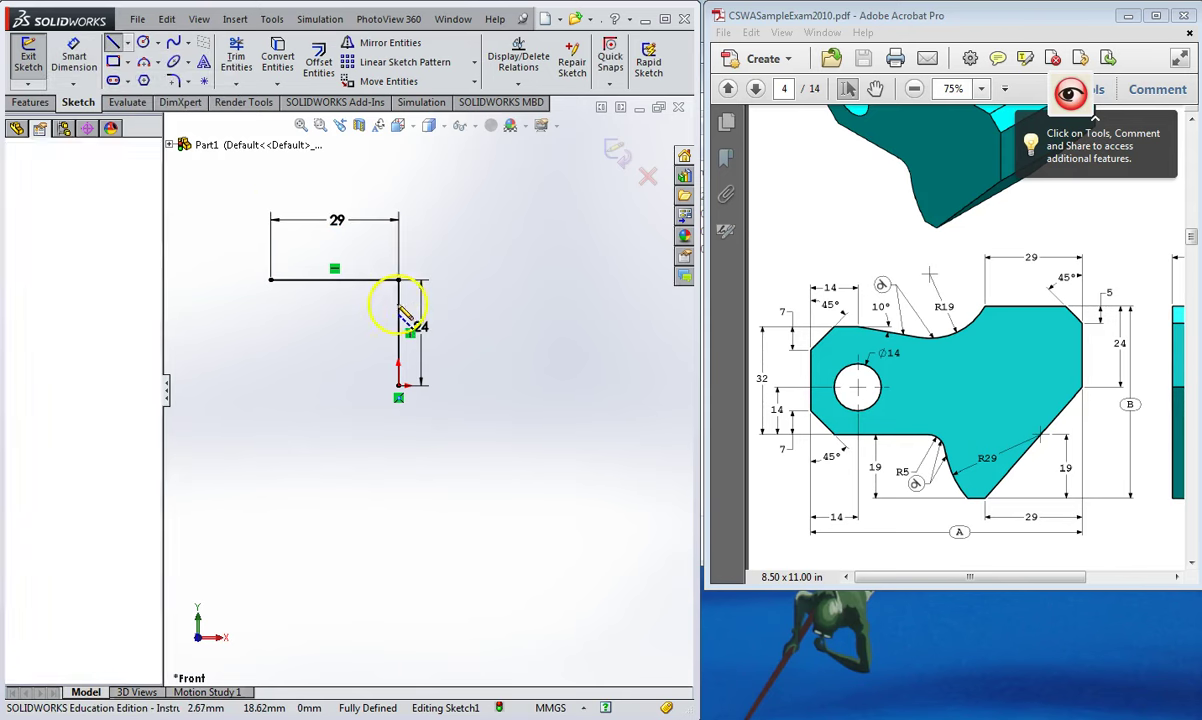
pyautogui.click(374, 303)
pyautogui.press('Escape')
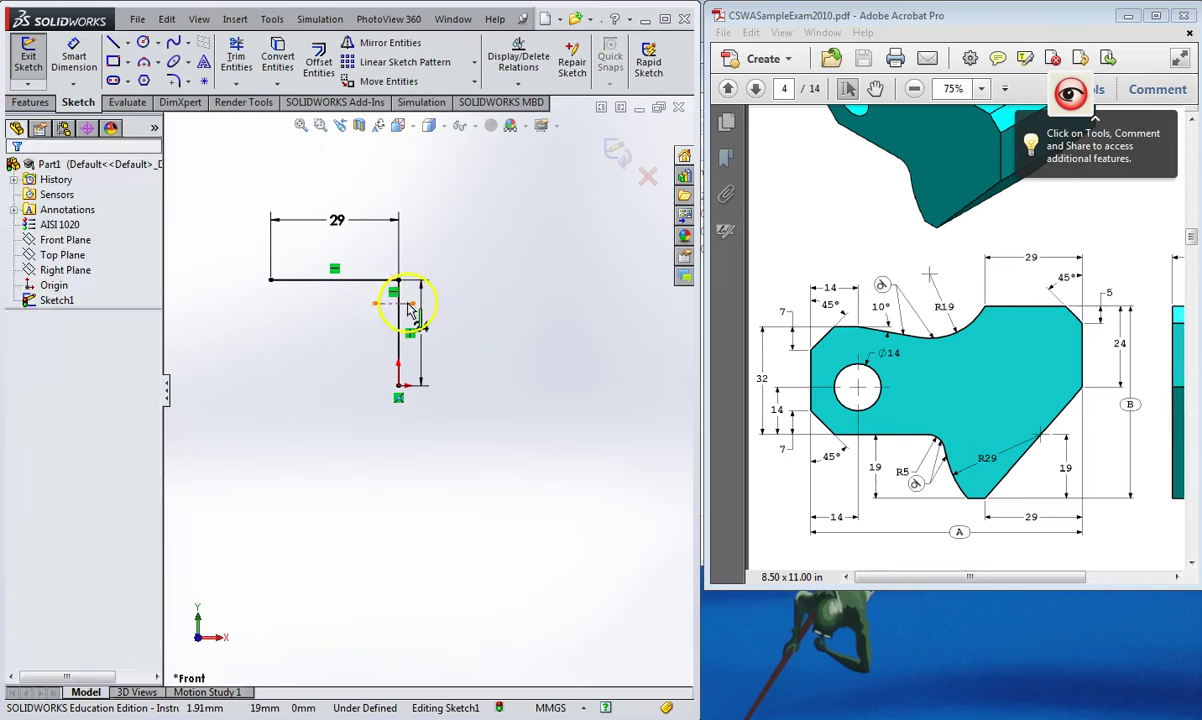
# - Dimension the centerline 5 mm below the upper horizontal line and move the 24 mm dimension farther out from the vertical line
pyautogui.click(73, 55)
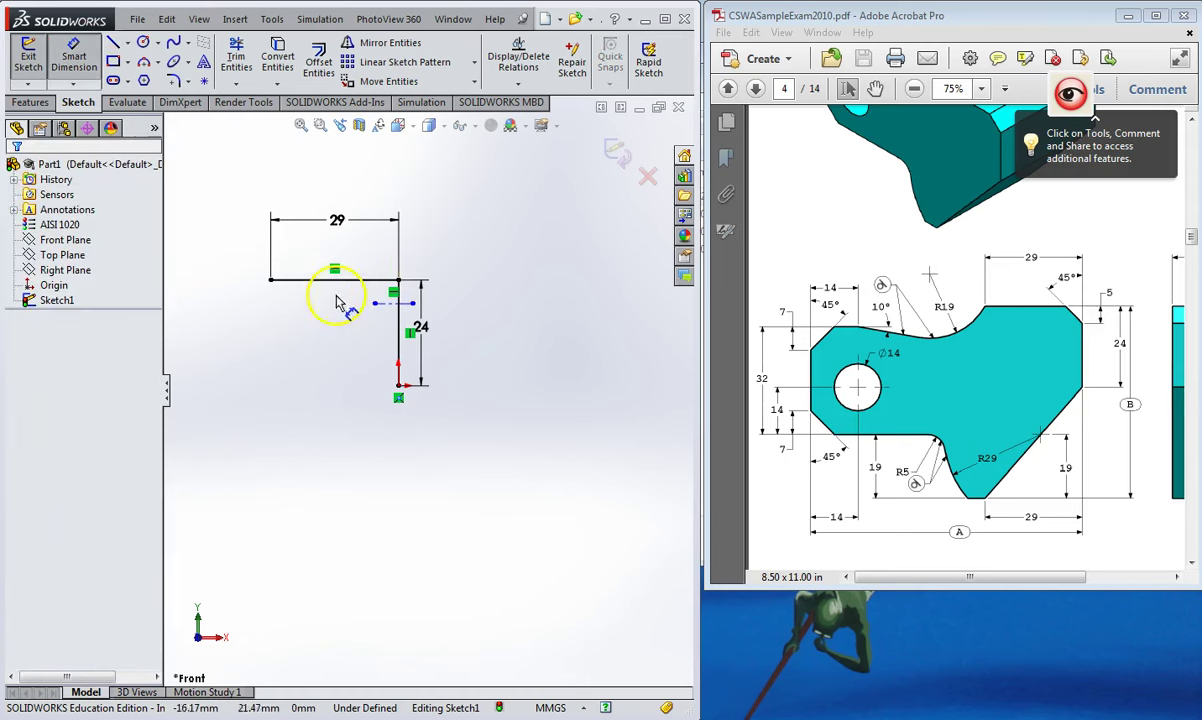
pyautogui.click(383, 303)
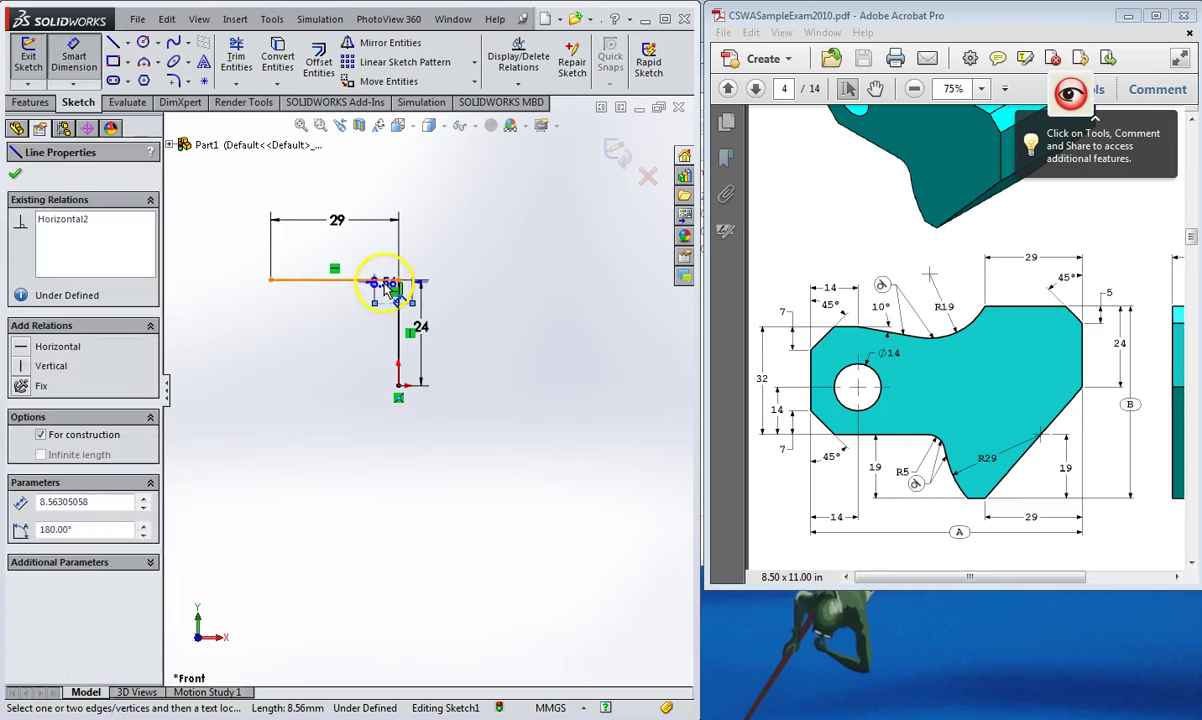
pyautogui.click(386, 280)
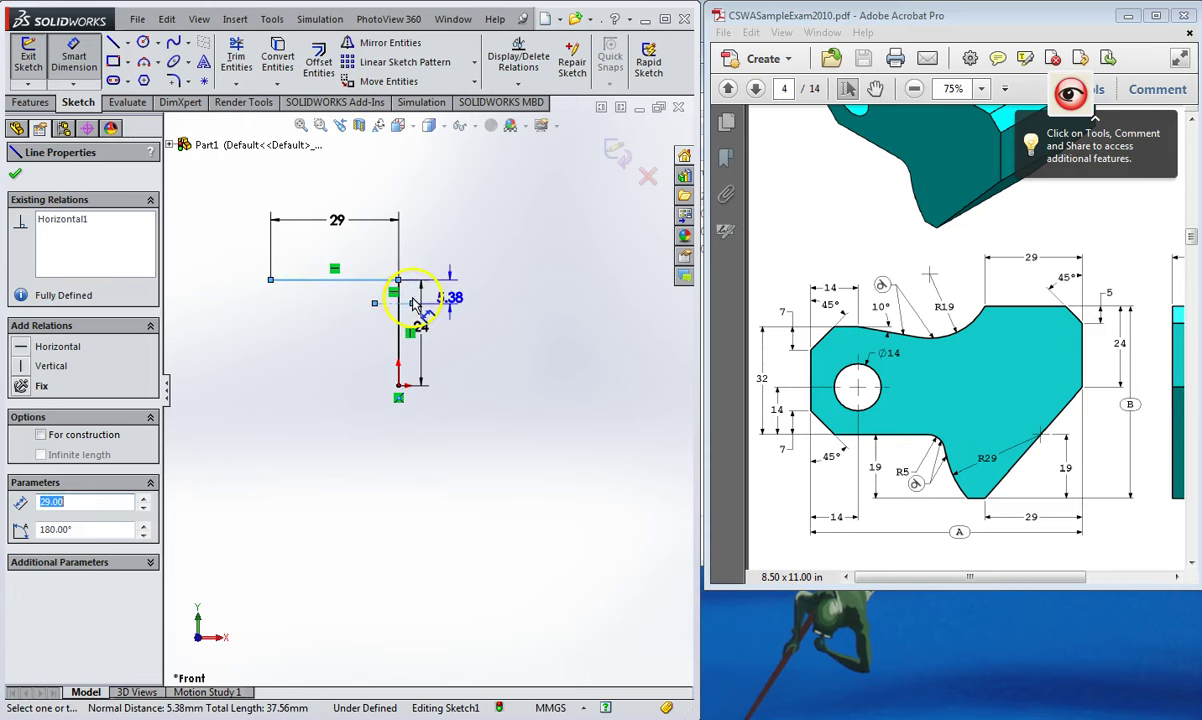
pyautogui.click(418, 258)
pyautogui.write('5')
pyautogui.press('Return')
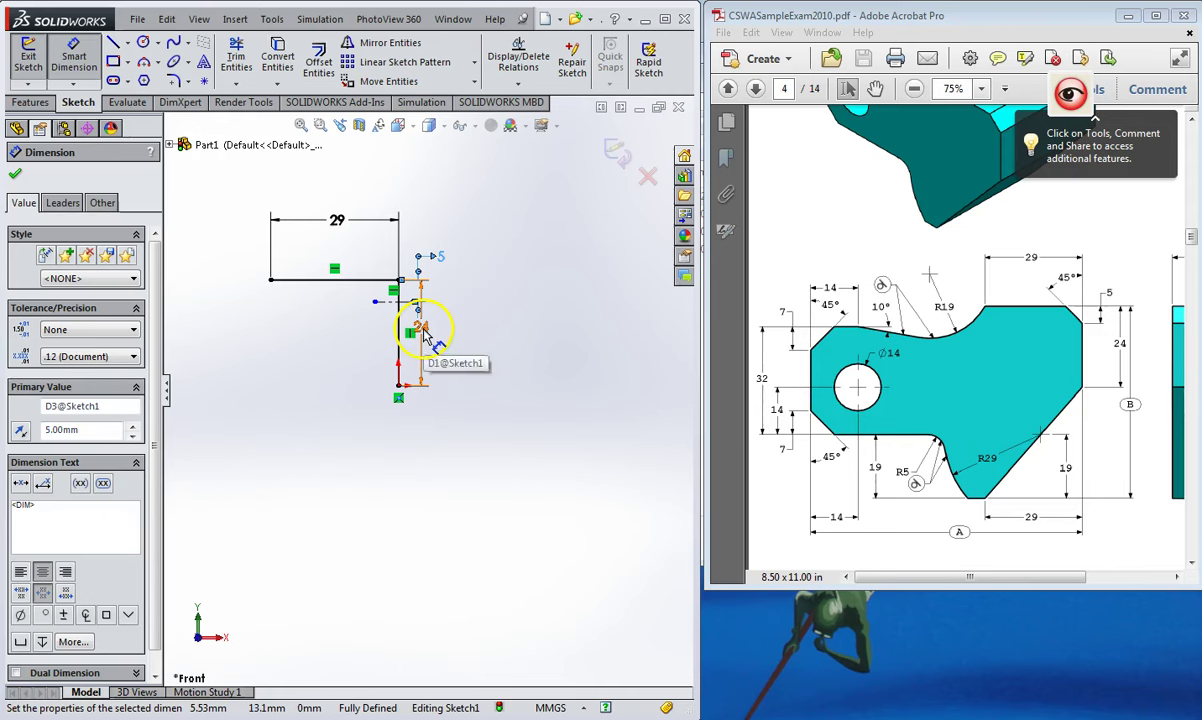
pyautogui.moveTo(425, 338); pyautogui.dragTo(432, 340)
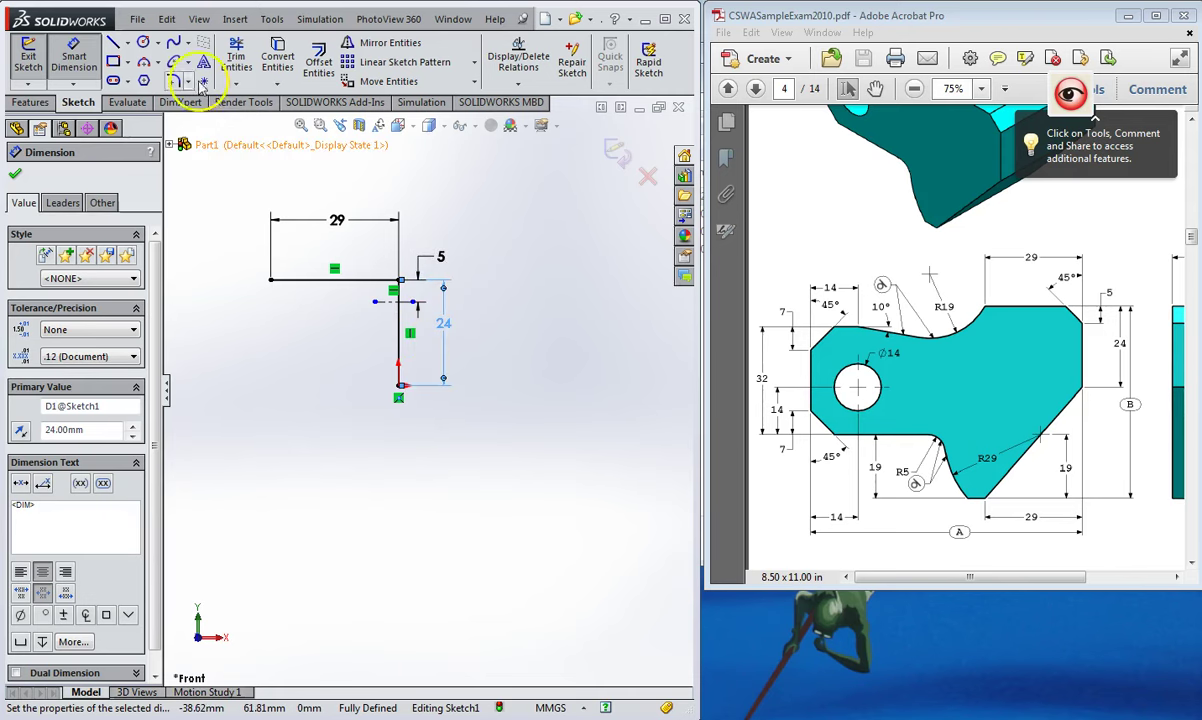
# - Sketch a diagonal line about 6.7 mm long from the centerline's intersection with the vertical line up to the horizontal line
pyautogui.click(113, 42)
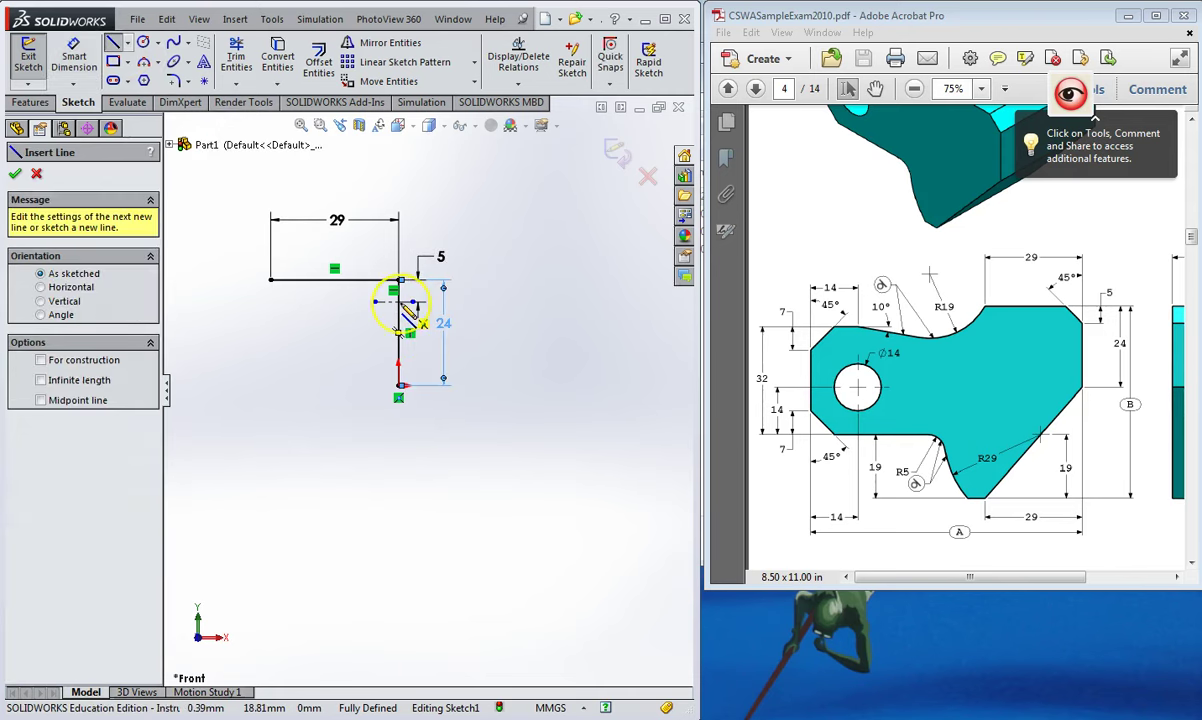
pyautogui.scroll(-5, 410, 320)
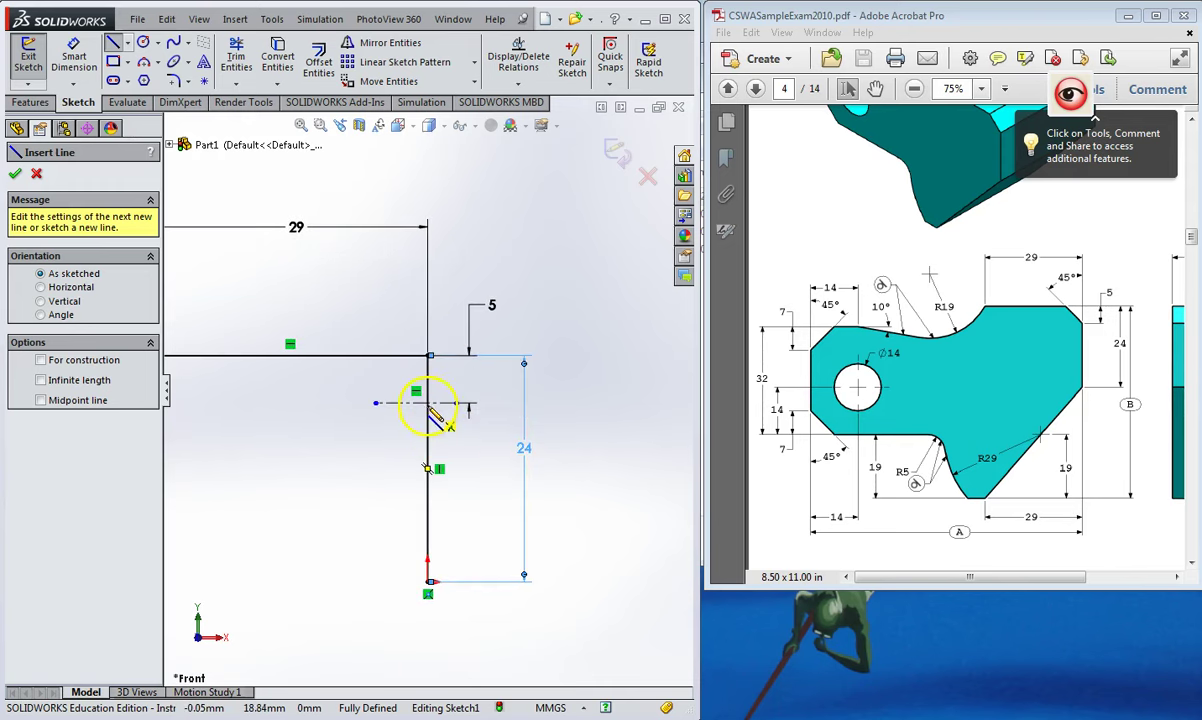
pyautogui.click(427, 403)
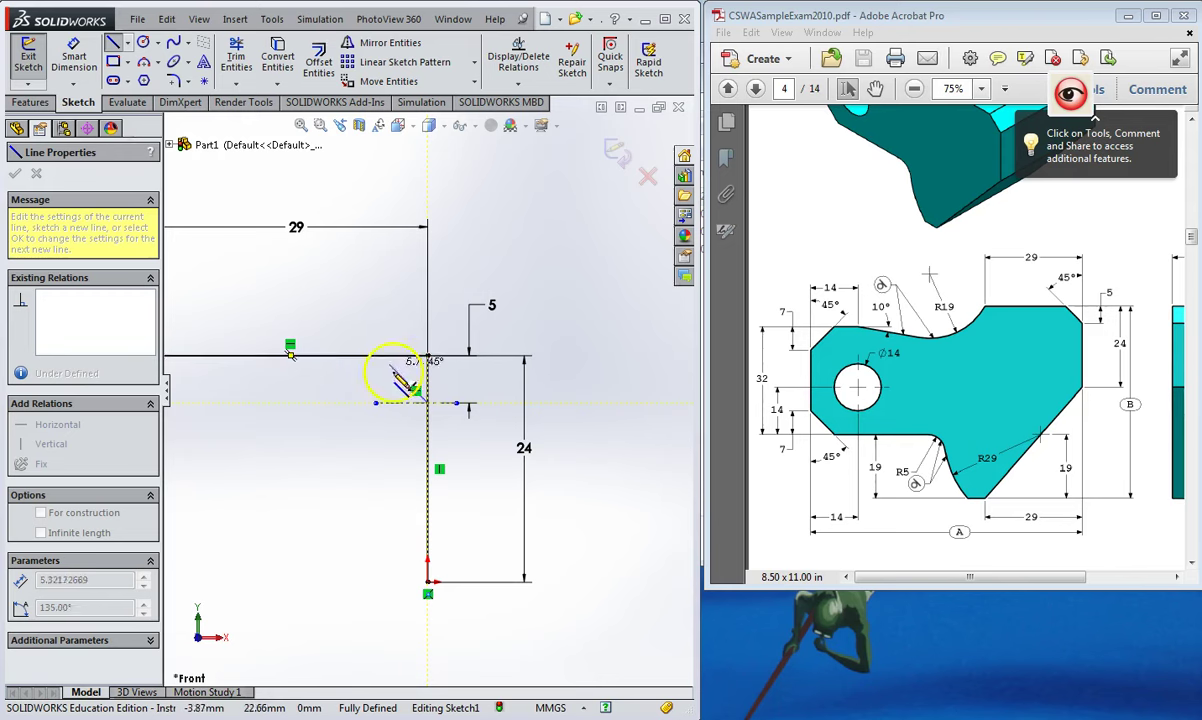
pyautogui.click(386, 355)
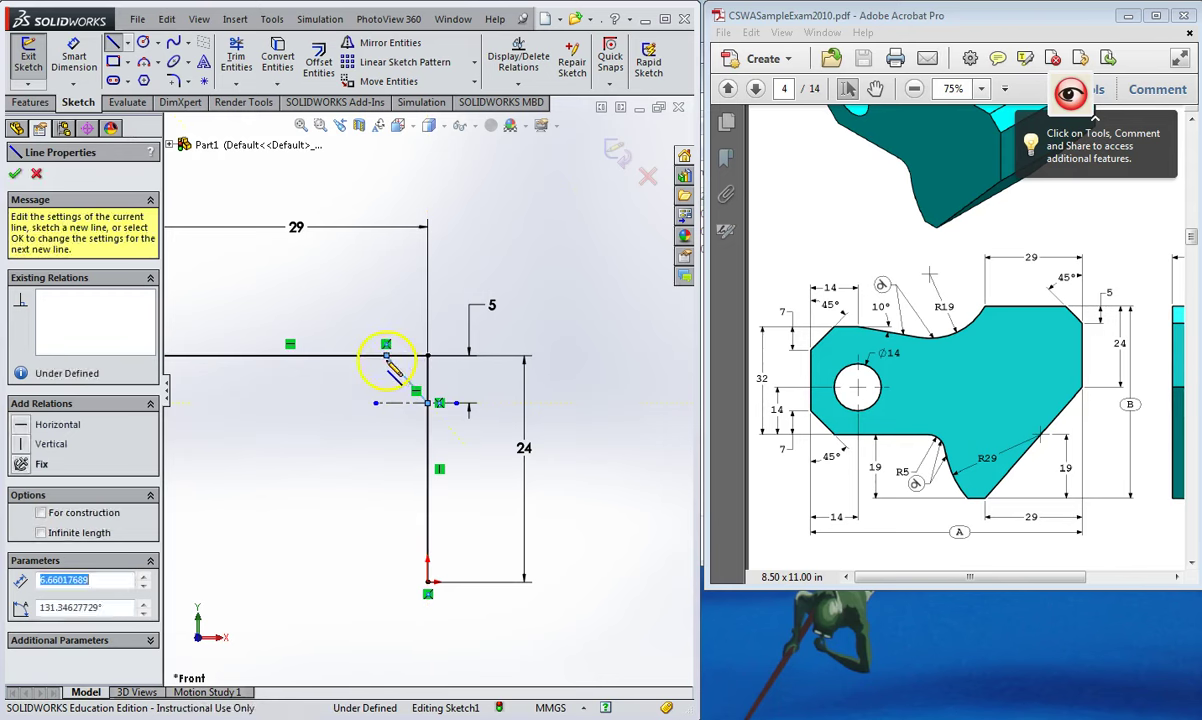
pyautogui.press('Escape')
# - Dimension the angle between the diagonal line and the vertical line to 45°
pyautogui.click(70, 55)
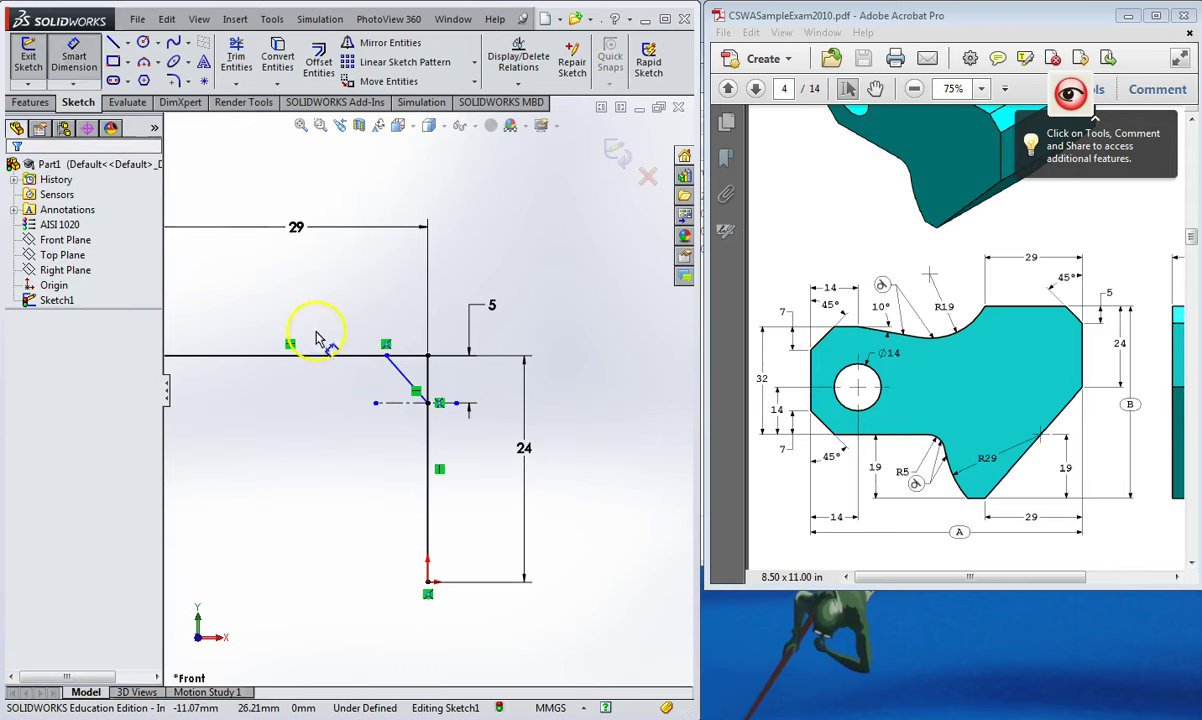
pyautogui.click(405, 376)
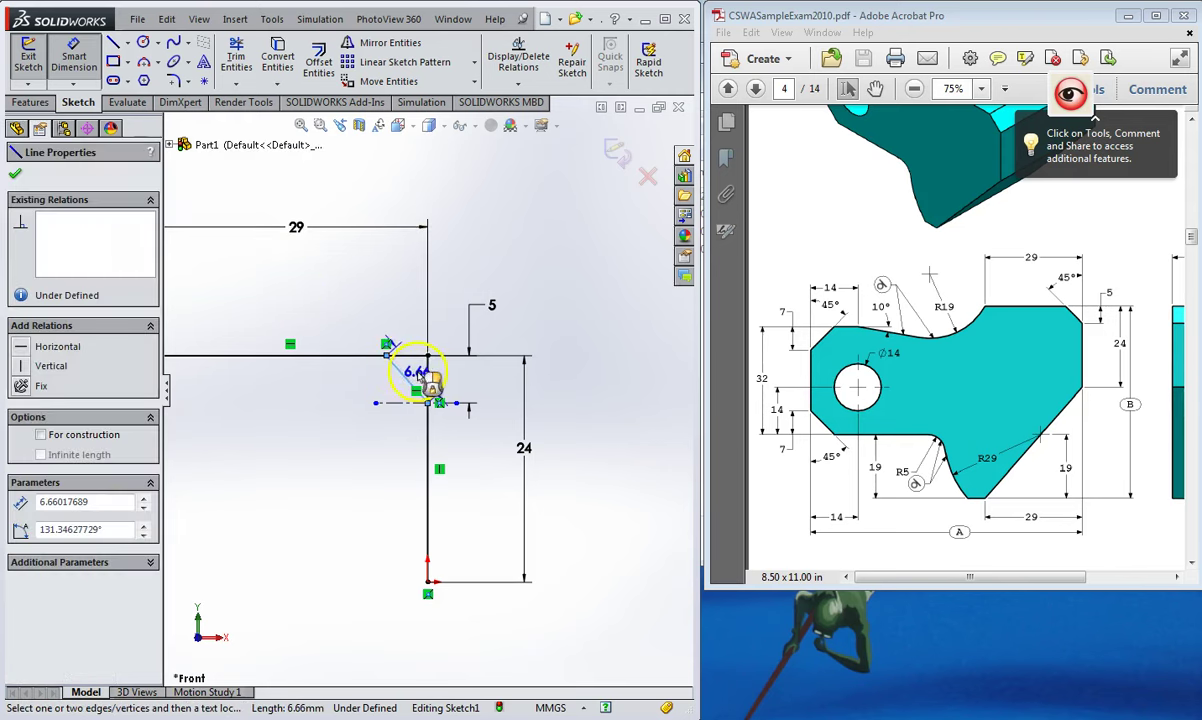
pyautogui.click(426, 362)
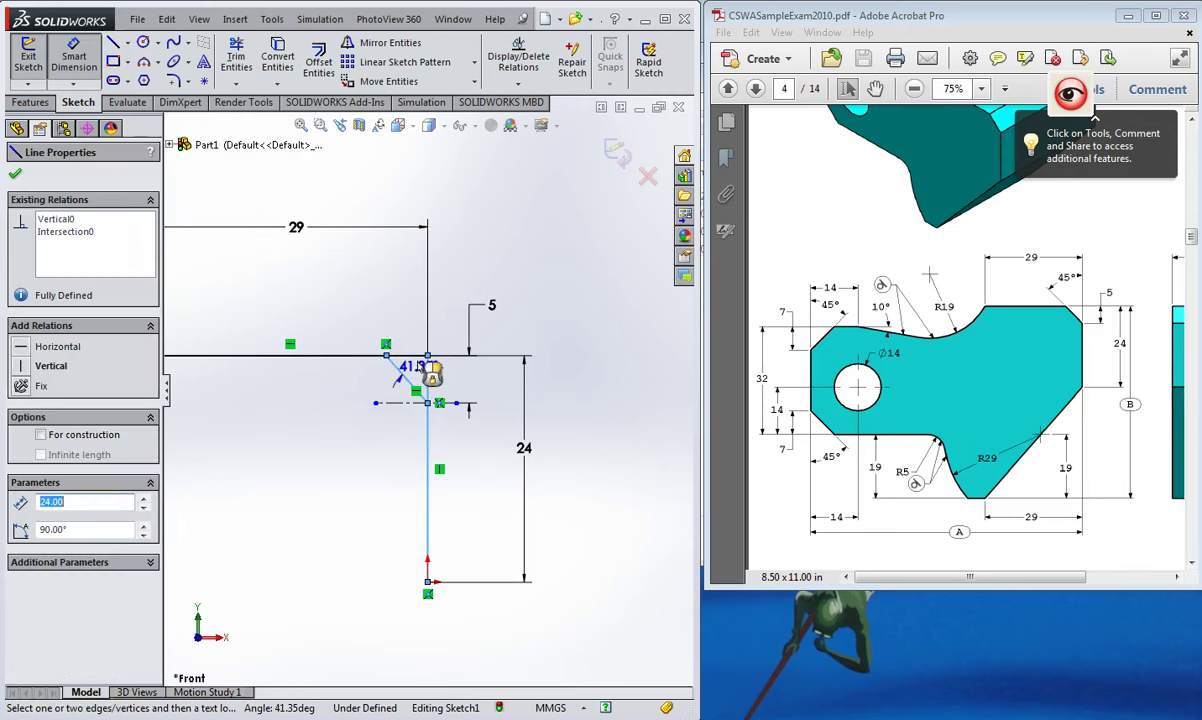
pyautogui.click(402, 323)
pyautogui.write('45')
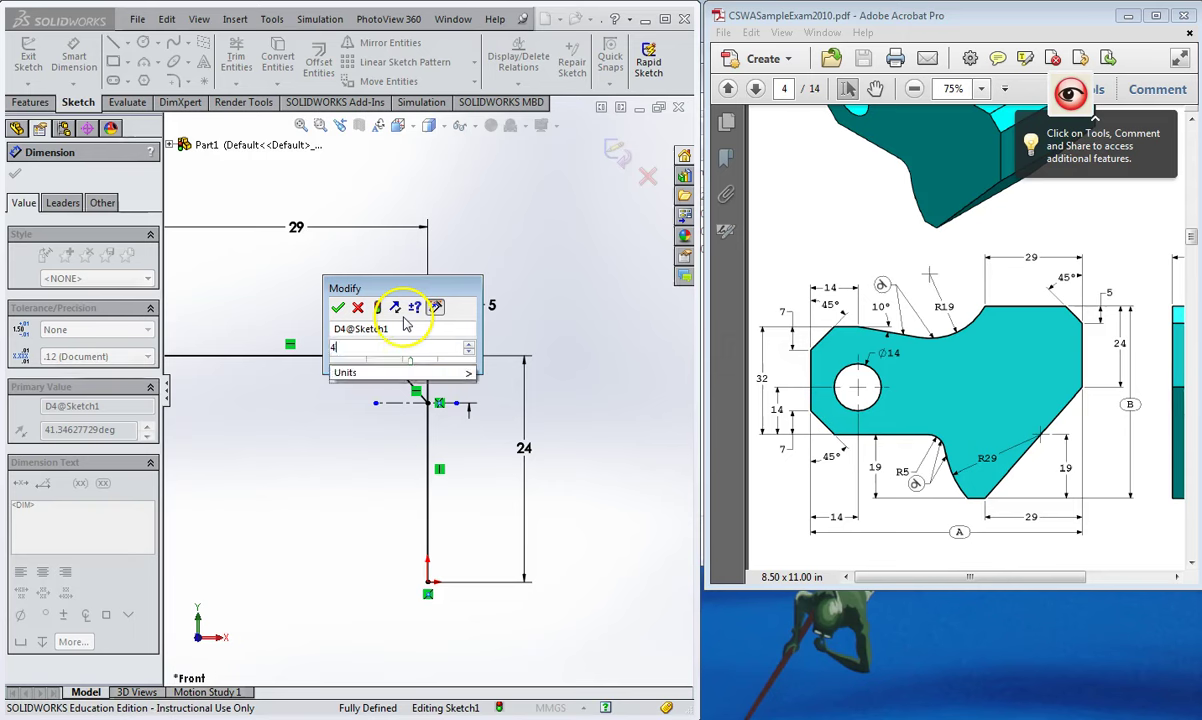
pyautogui.press('Return')
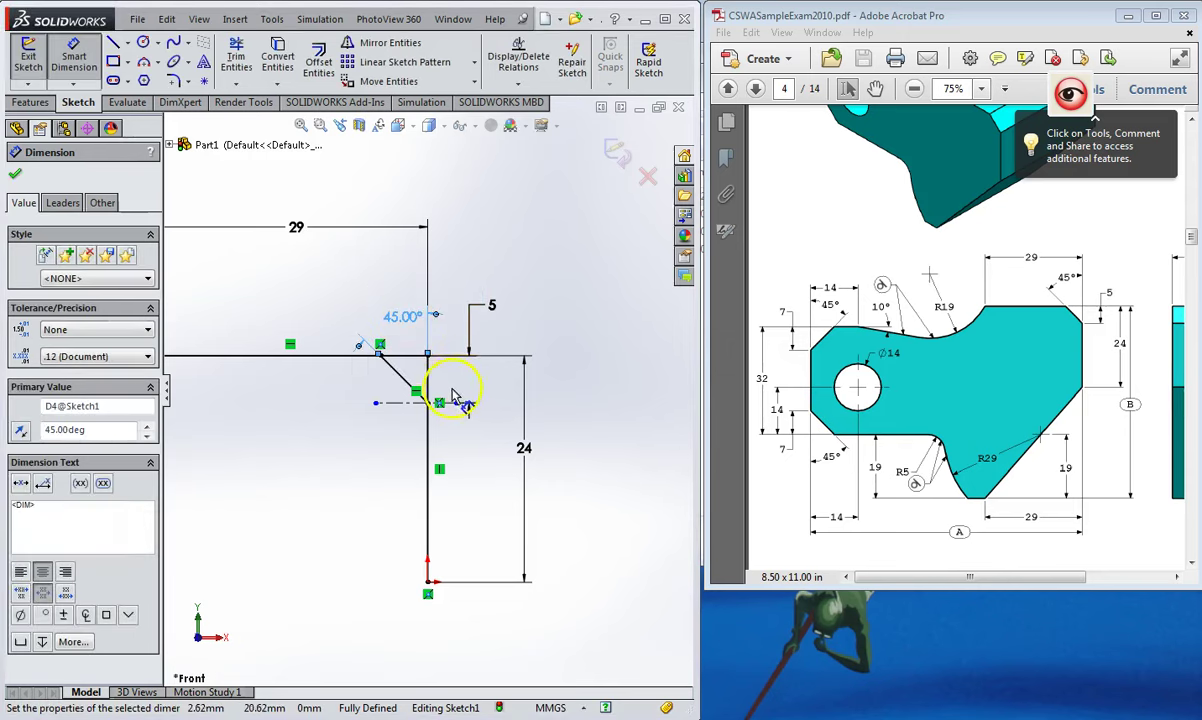
# - Corner-trim the vertical and horizontal lines to the ends of the 45° diagonal line
pyautogui.click(237, 55)
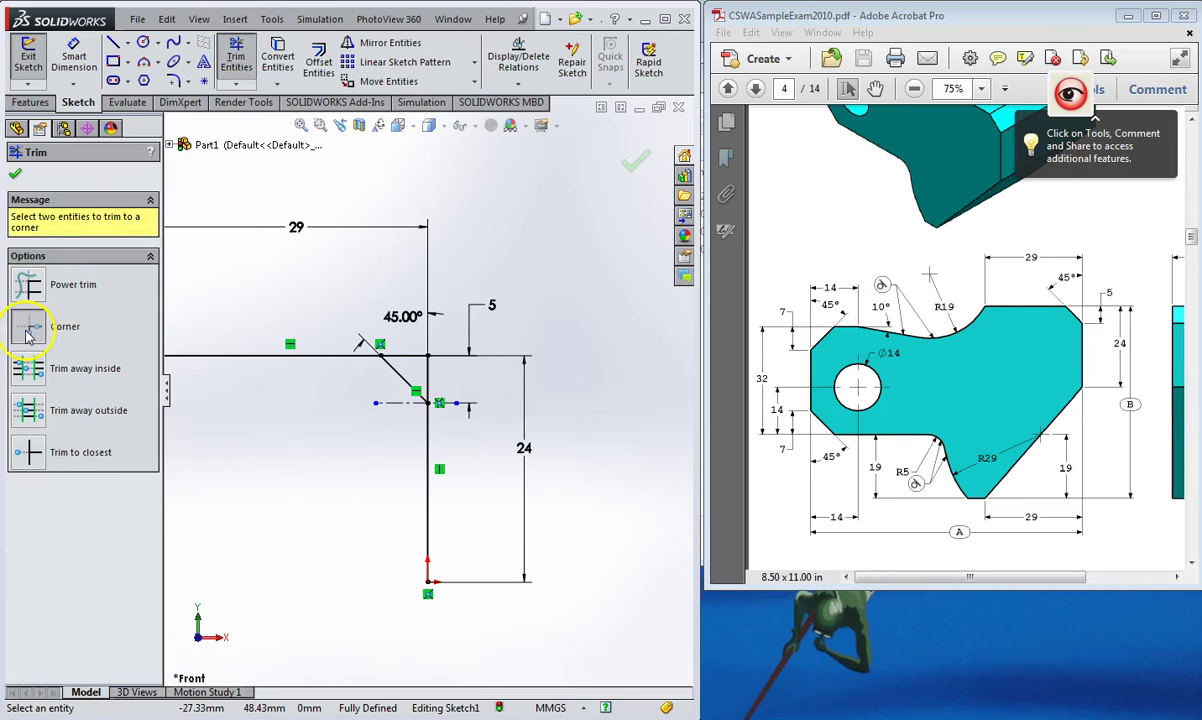
pyautogui.click(404, 381)
pyautogui.click(430, 436)
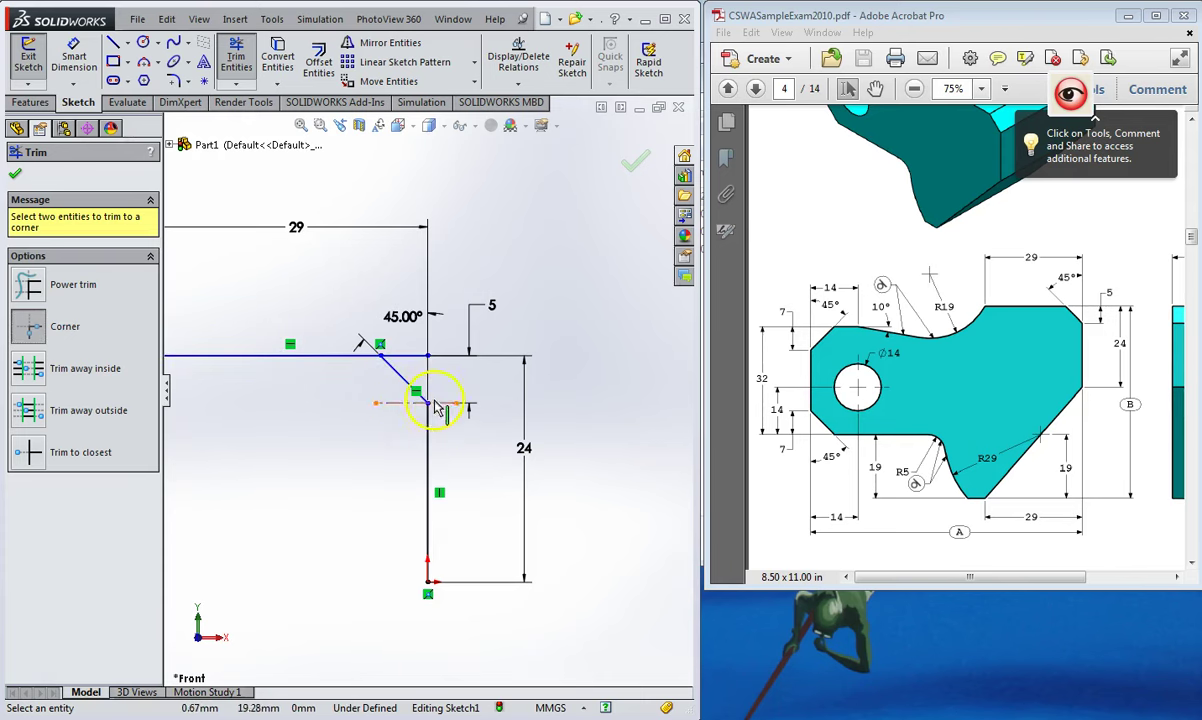
pyautogui.click(360, 357)
pyautogui.click(392, 372)
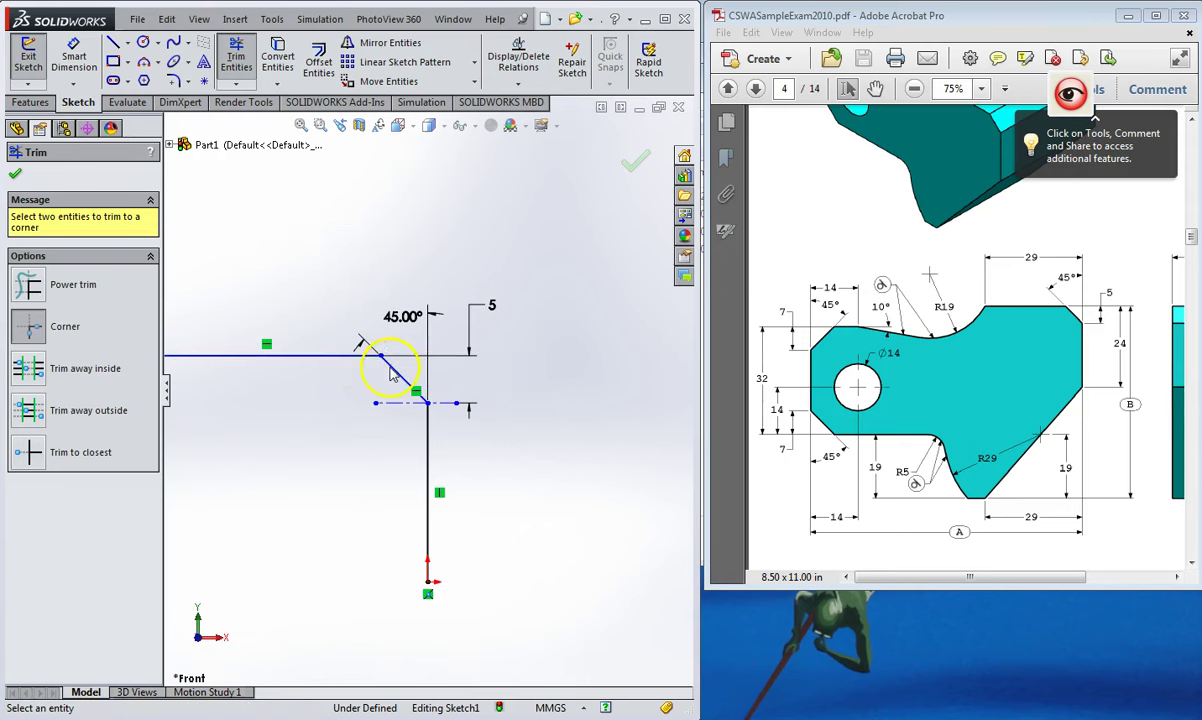
pyautogui.press('Escape')
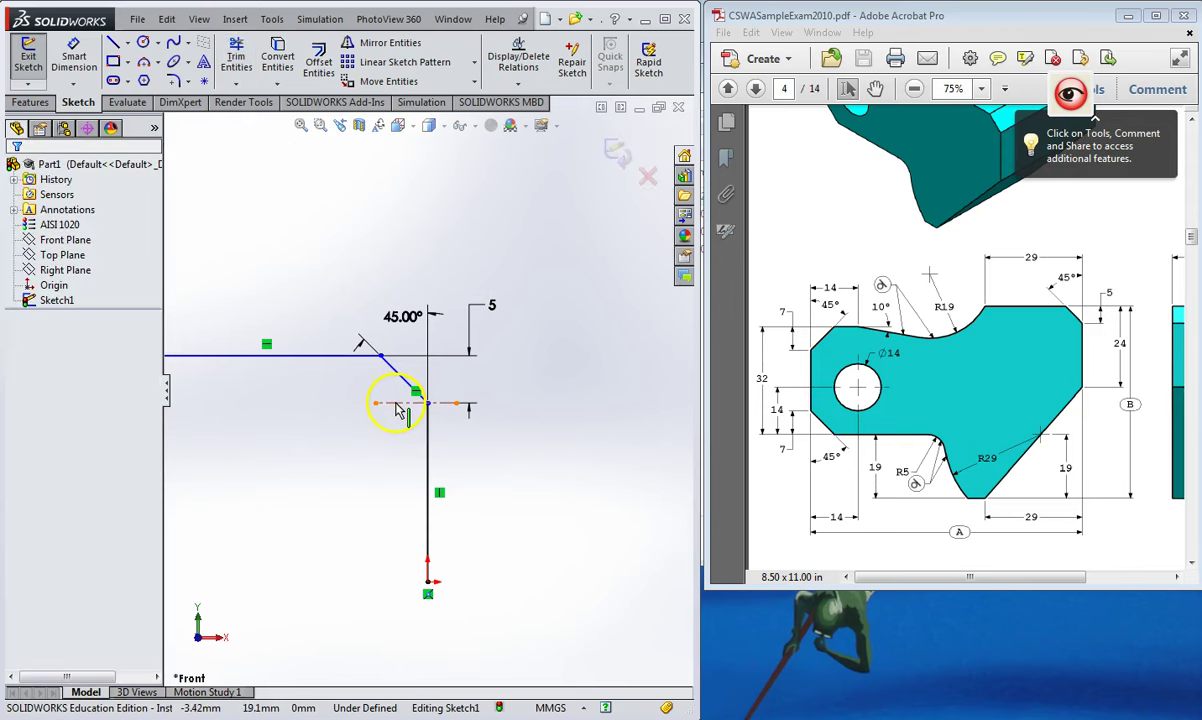
# - Delete the horizontal construction centerline together with its dimension, and undo the deletion
pyautogui.click(397, 405)
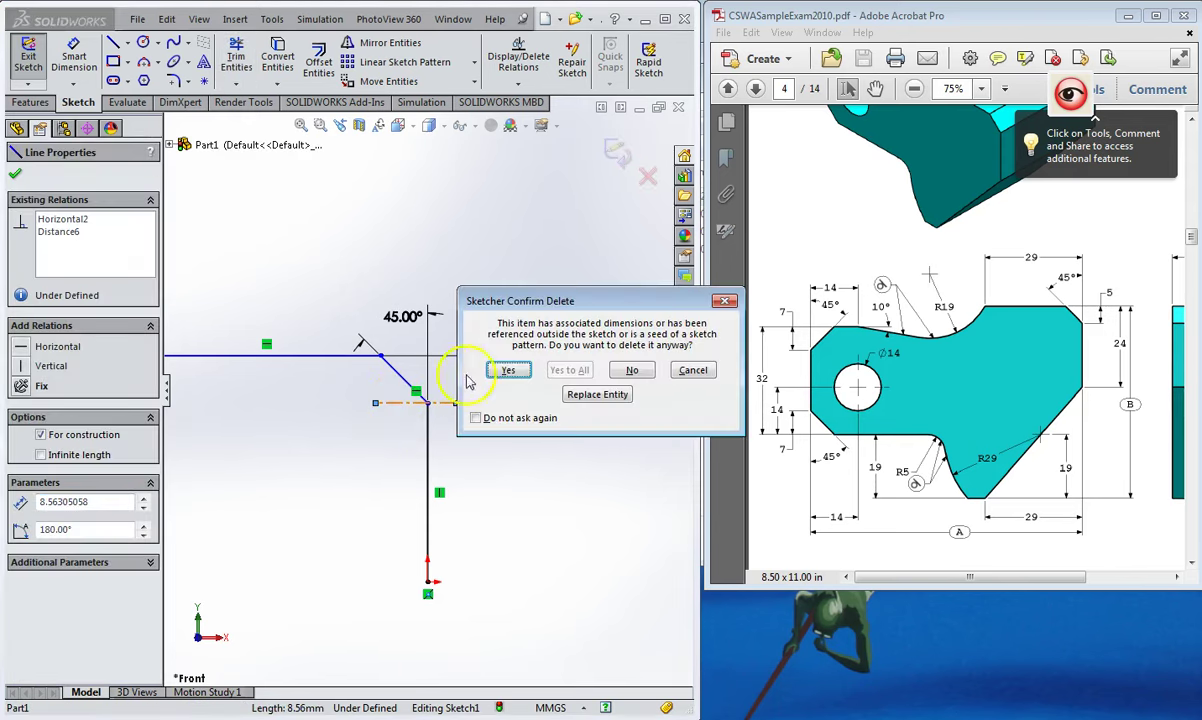
pyautogui.click(495, 372)
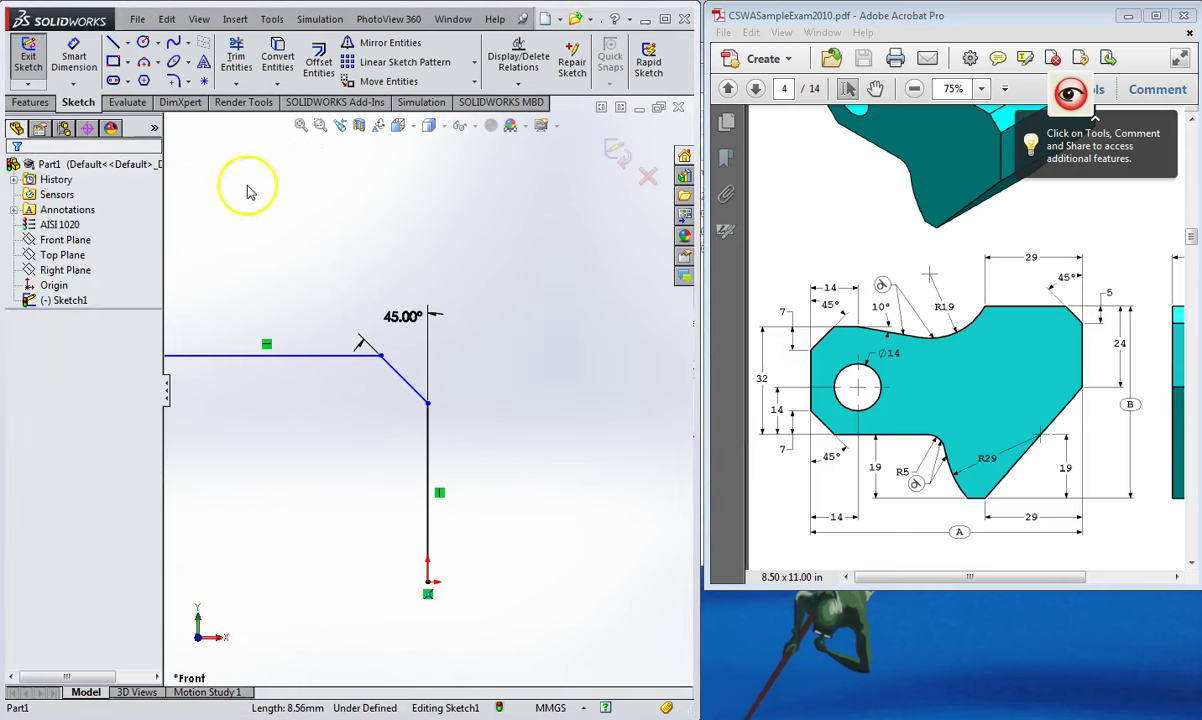
pyautogui.click(167, 19)
pyautogui.click(175, 42)
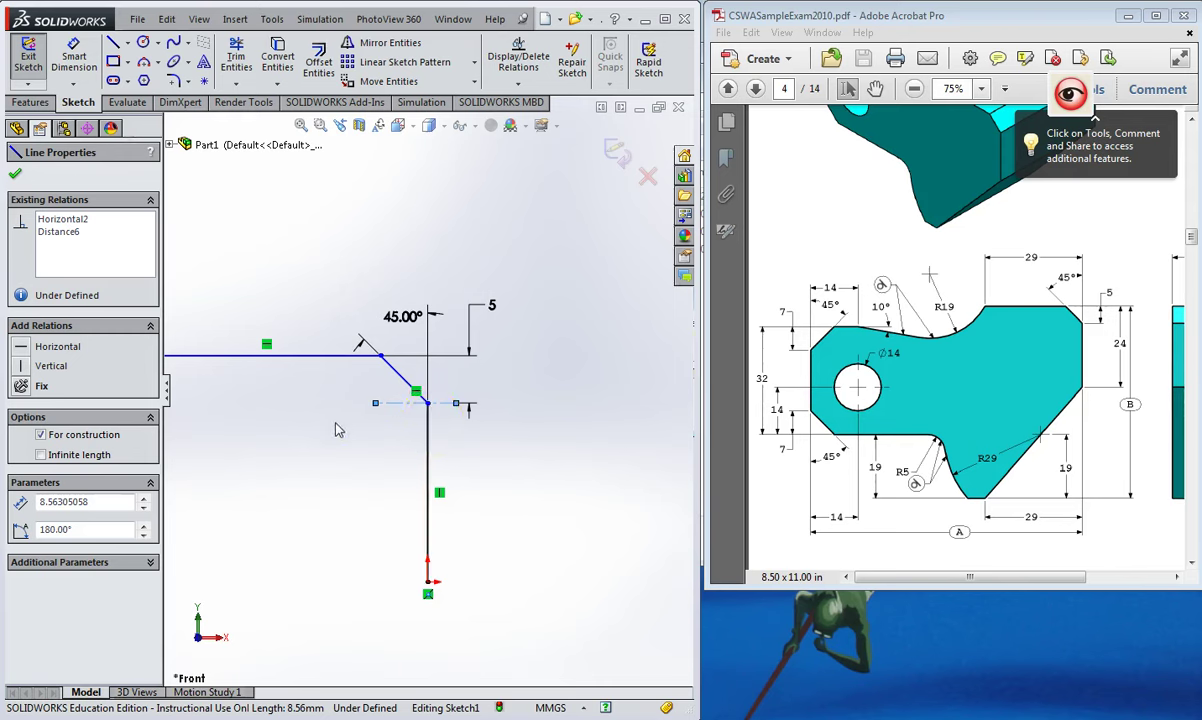
# - Dimension the vertical distance between the upper horizontal line and the origin to 24 mm
pyautogui.scroll(3, 338, 430)
pyautogui.click(415, 512)
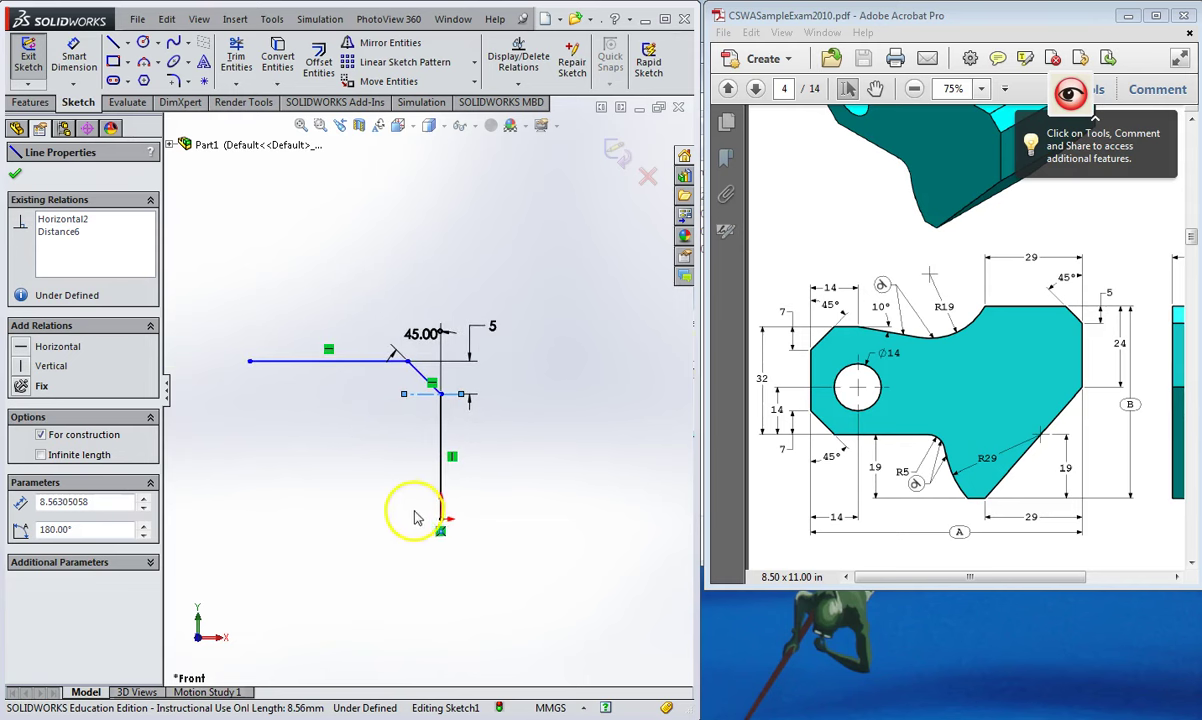
pyautogui.click(72, 58)
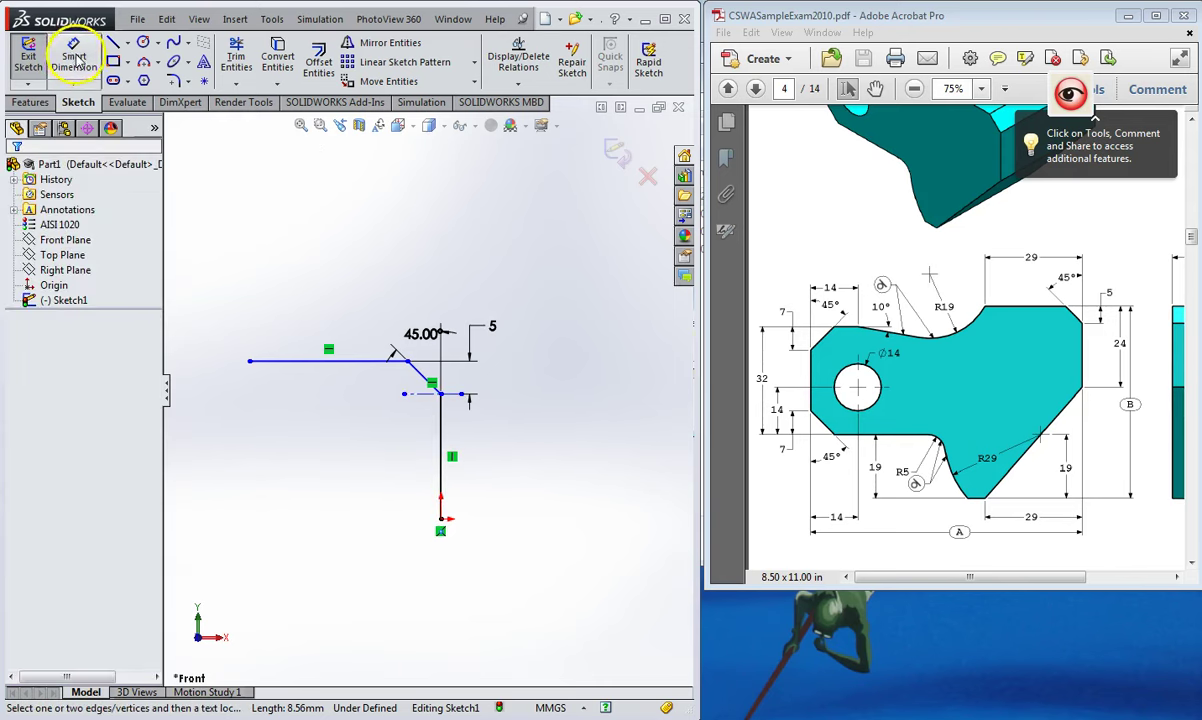
pyautogui.click(377, 362)
pyautogui.click(441, 519)
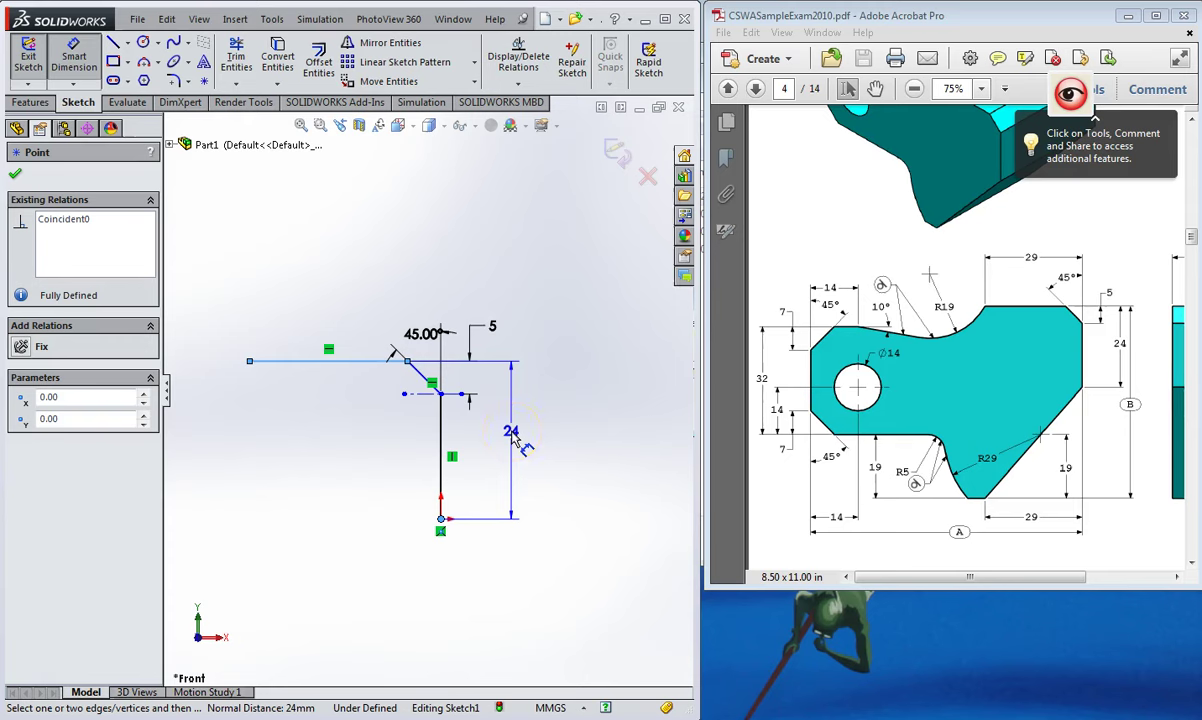
pyautogui.click(506, 430)
pyautogui.click(547, 447)
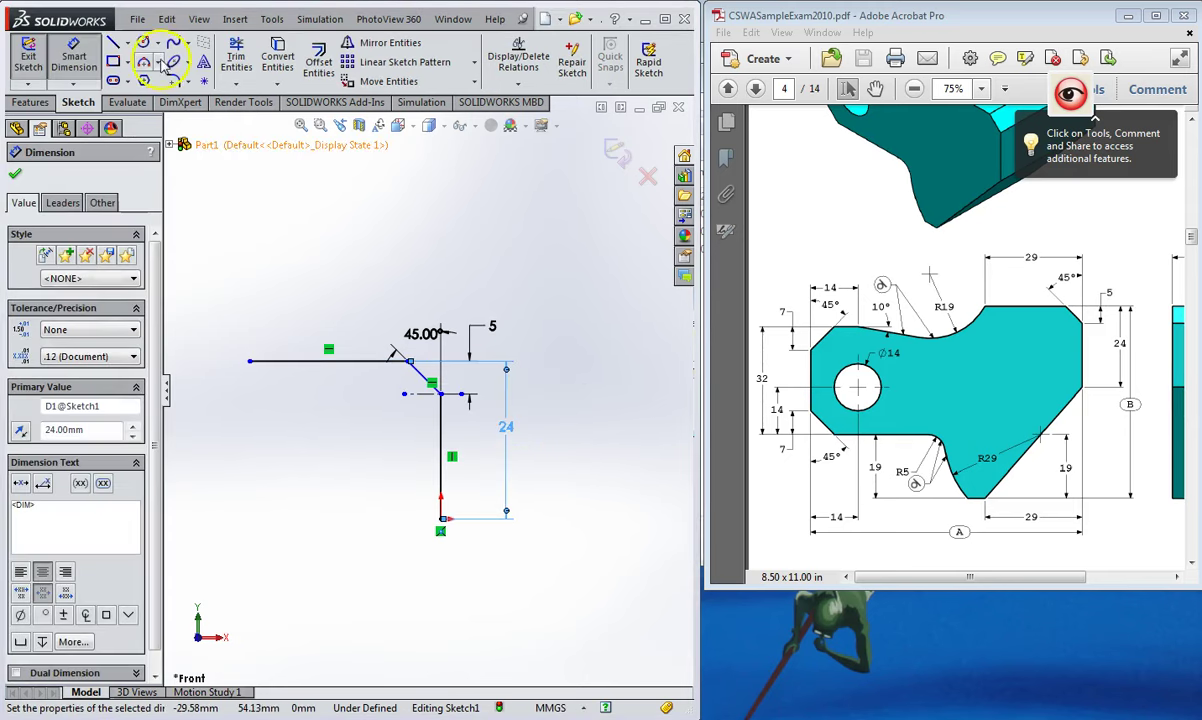
# - Sketch a slanted line from the origin down to the left, ending below the upper horizontal line's left end
pyautogui.click(113, 45)
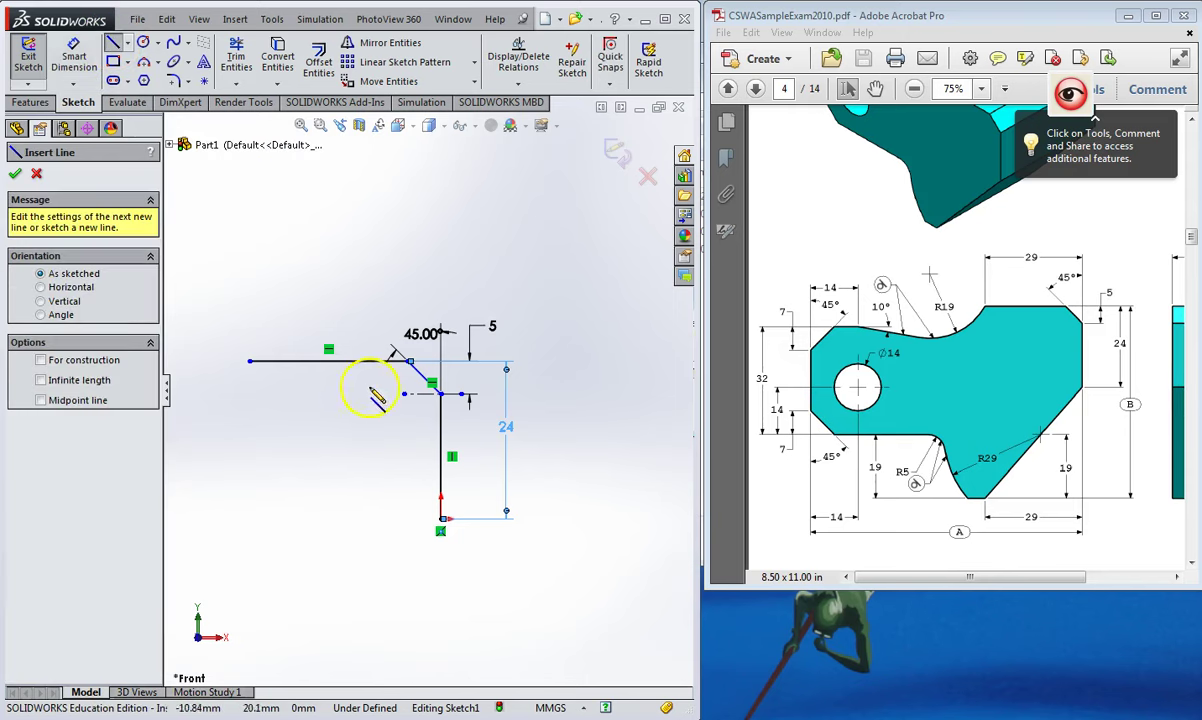
pyautogui.click(441, 519)
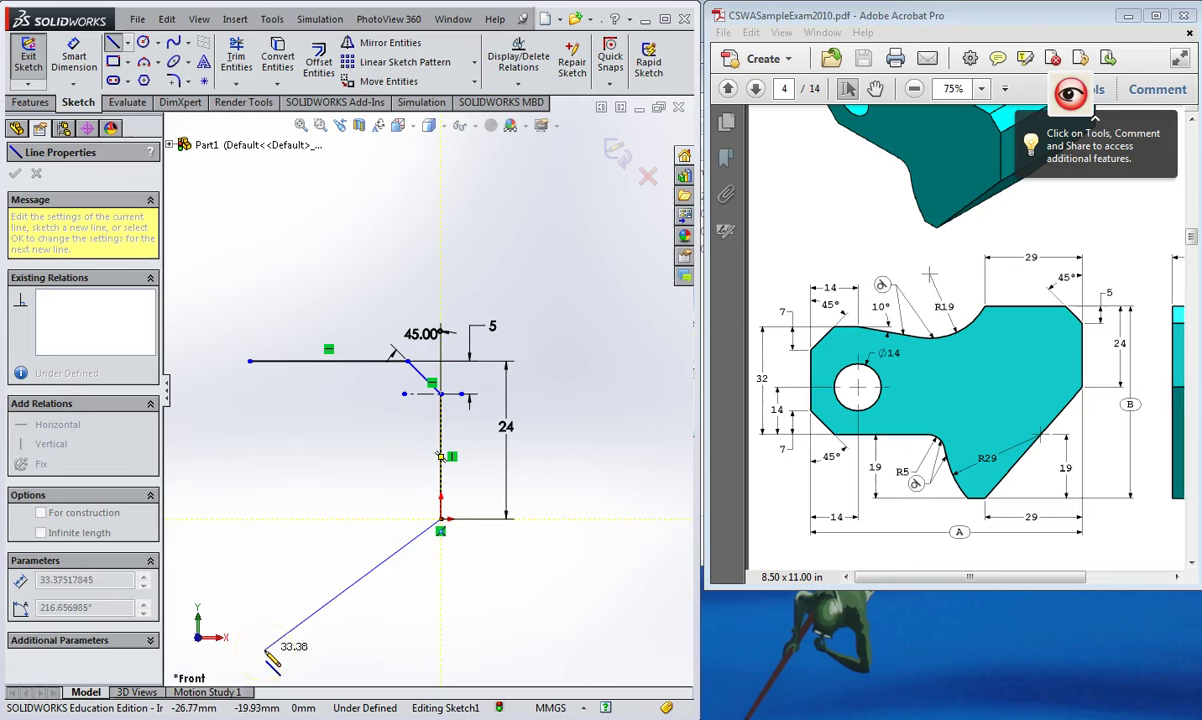
pyautogui.click(226, 649)
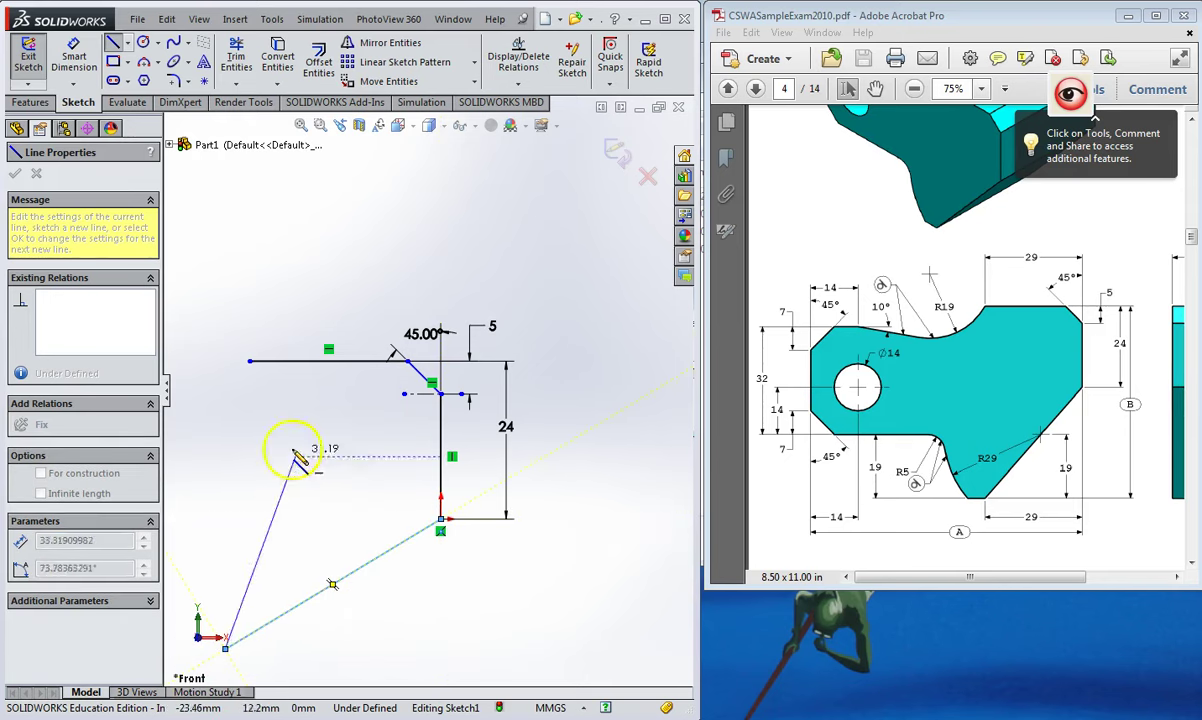
# - Dimension the vertical distance between the upper horizontal line and the slanted line's lower endpoint to 57 mm
pyautogui.click(73, 58)
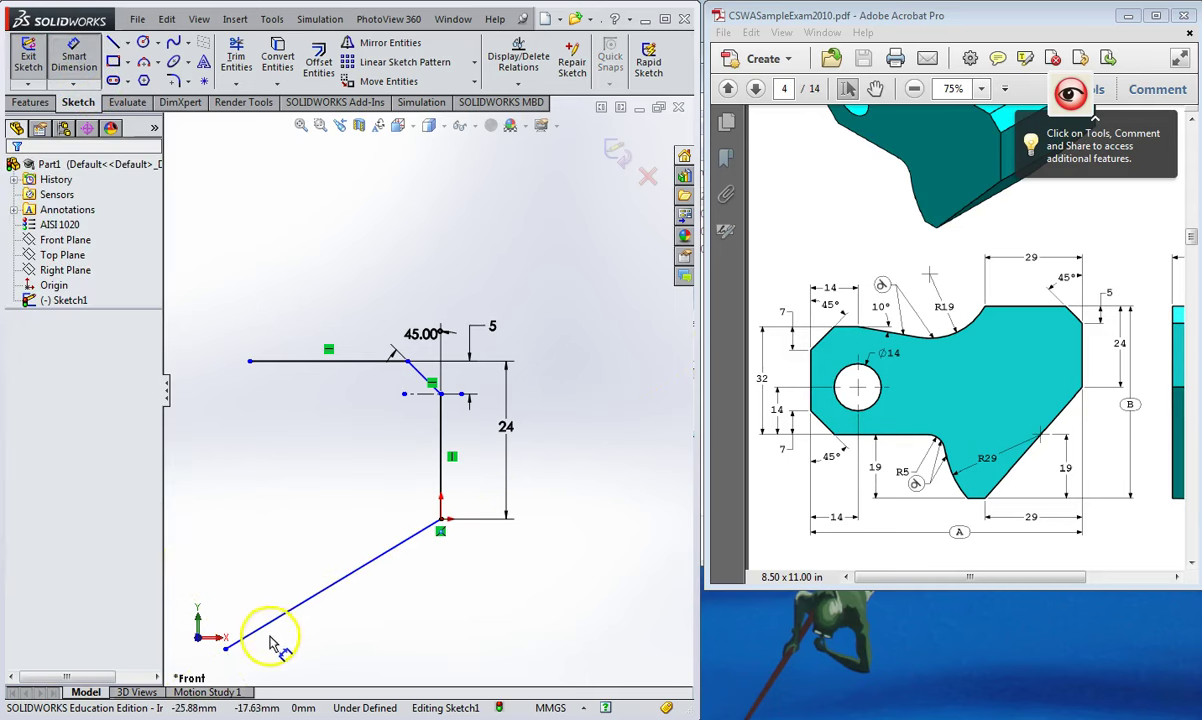
pyautogui.click(335, 372)
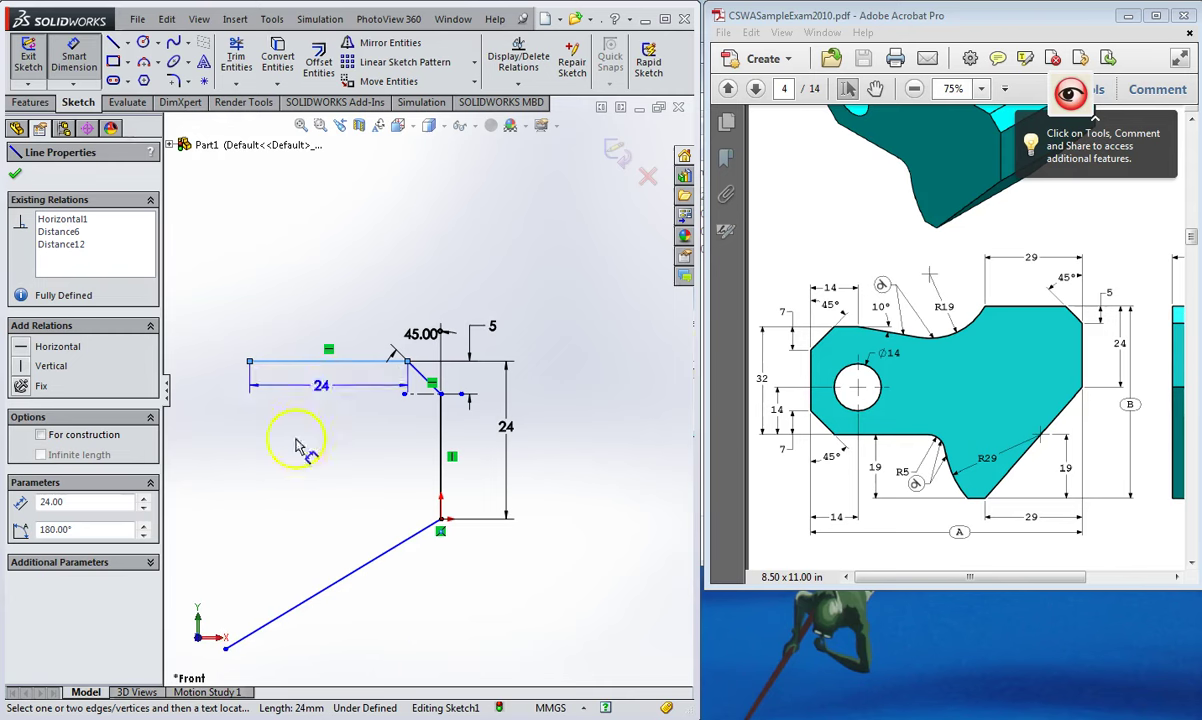
pyautogui.click(226, 647)
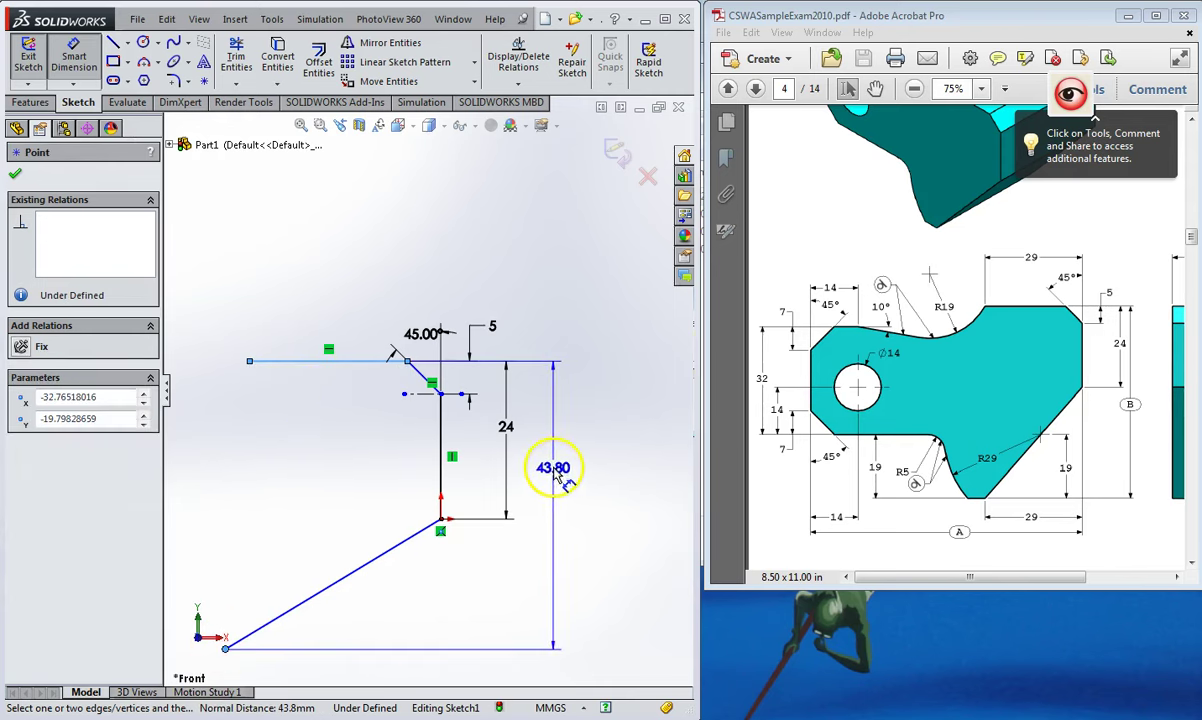
pyautogui.click(550, 470)
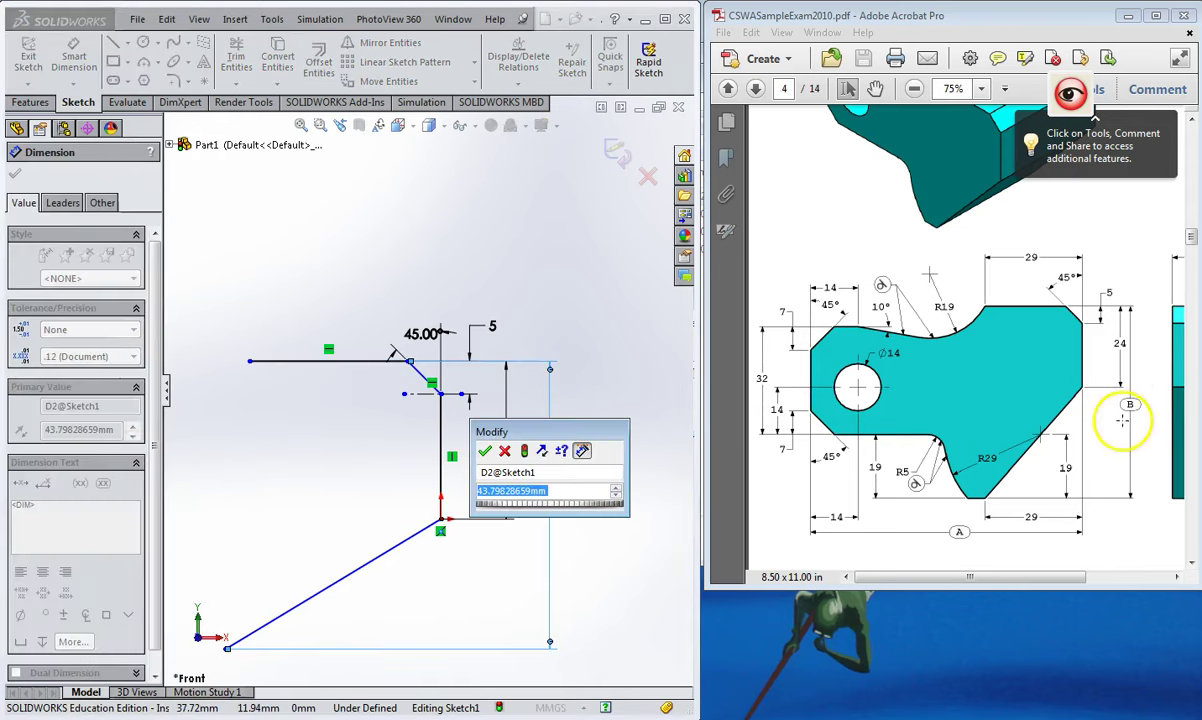
pyautogui.scroll(-2, 1123, 420)
pyautogui.click(1123, 420)
pyautogui.scroll(-8, 1122, 427)
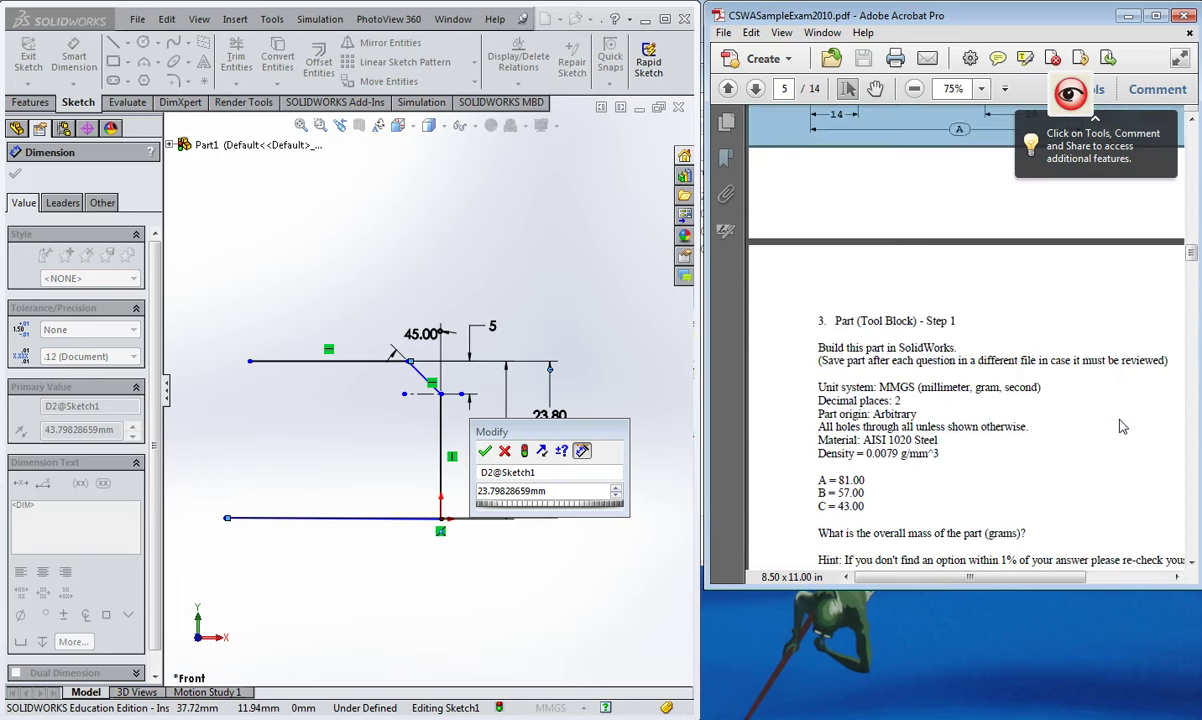
pyautogui.scroll(5, 1123, 427)
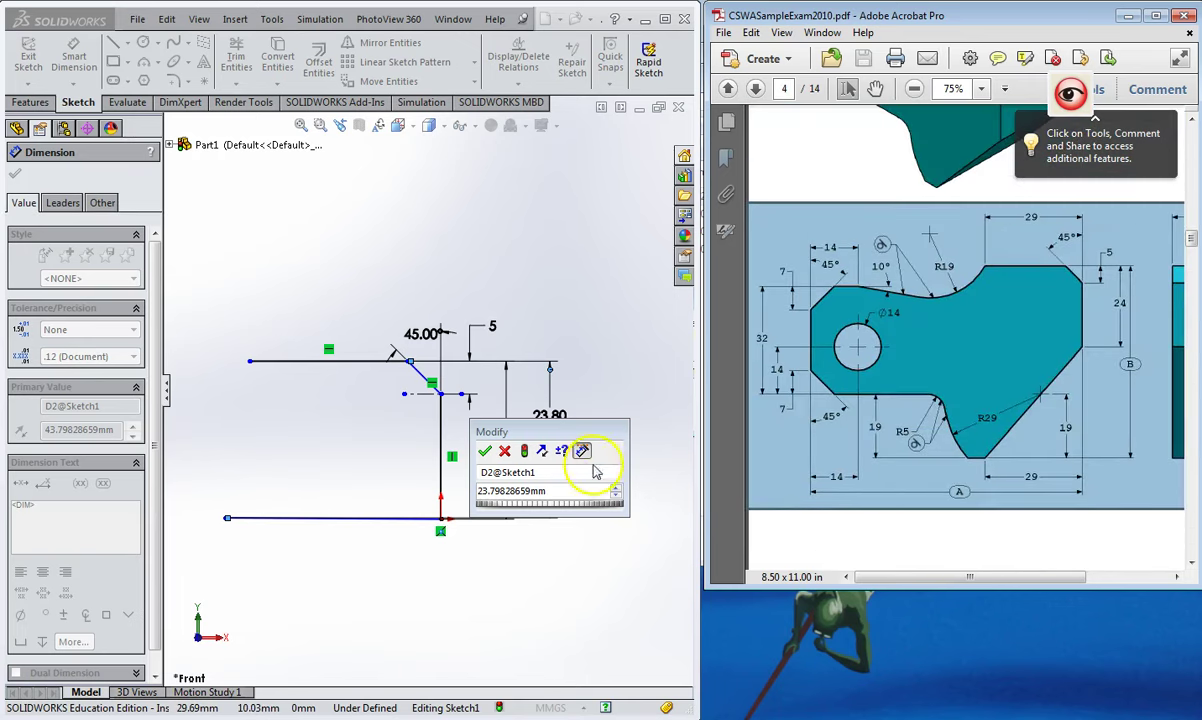
pyautogui.click(571, 491)
pyautogui.write('57')
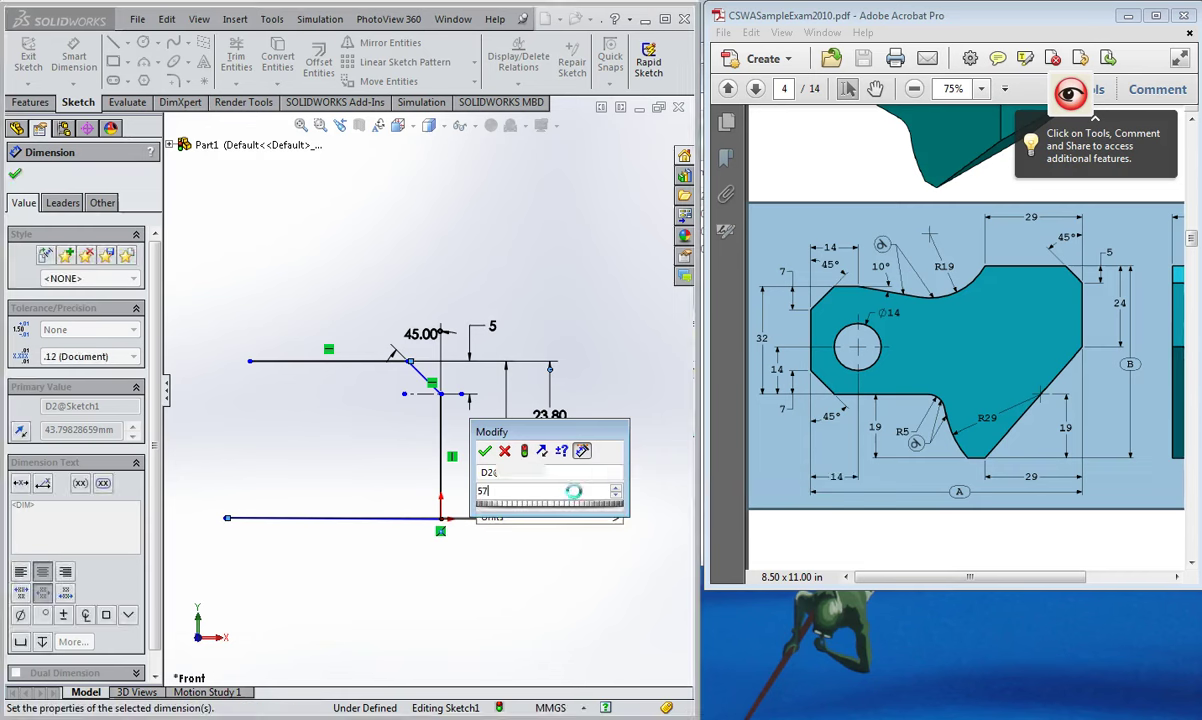
pyautogui.press('Return')
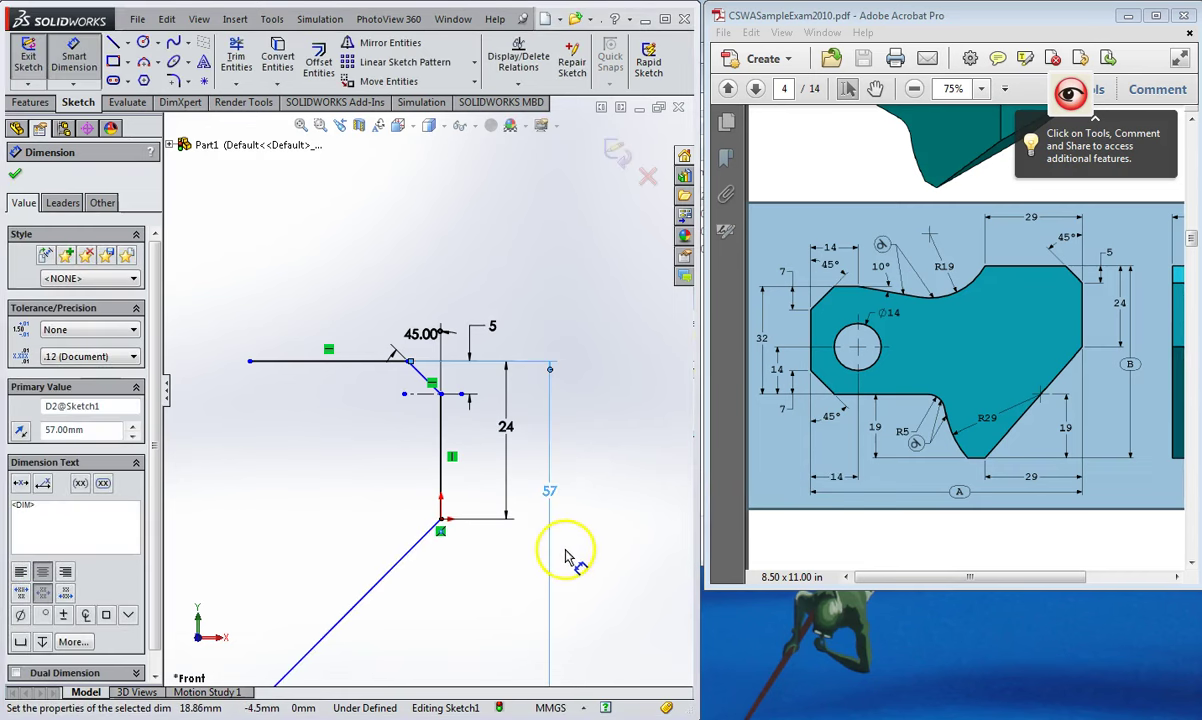
pyautogui.press('f')
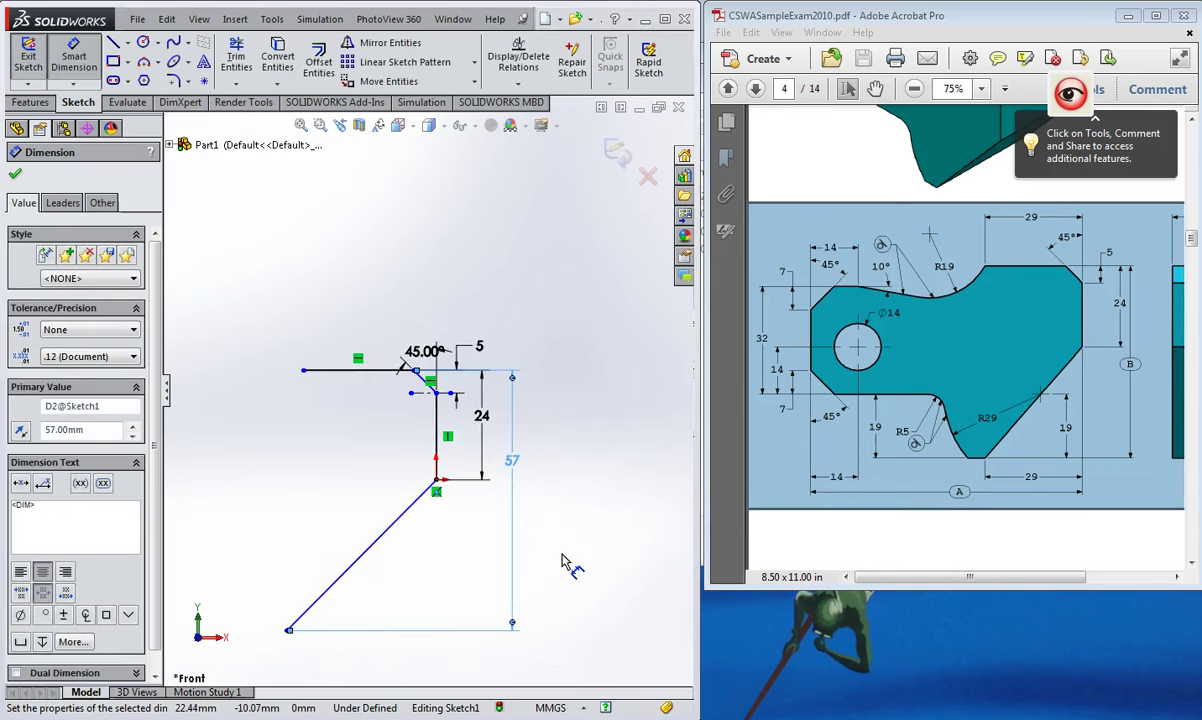
# - Dimension the horizontal distance between the vertical line and the slanted line's lower endpoint to 29 mm
pyautogui.click(73, 52)
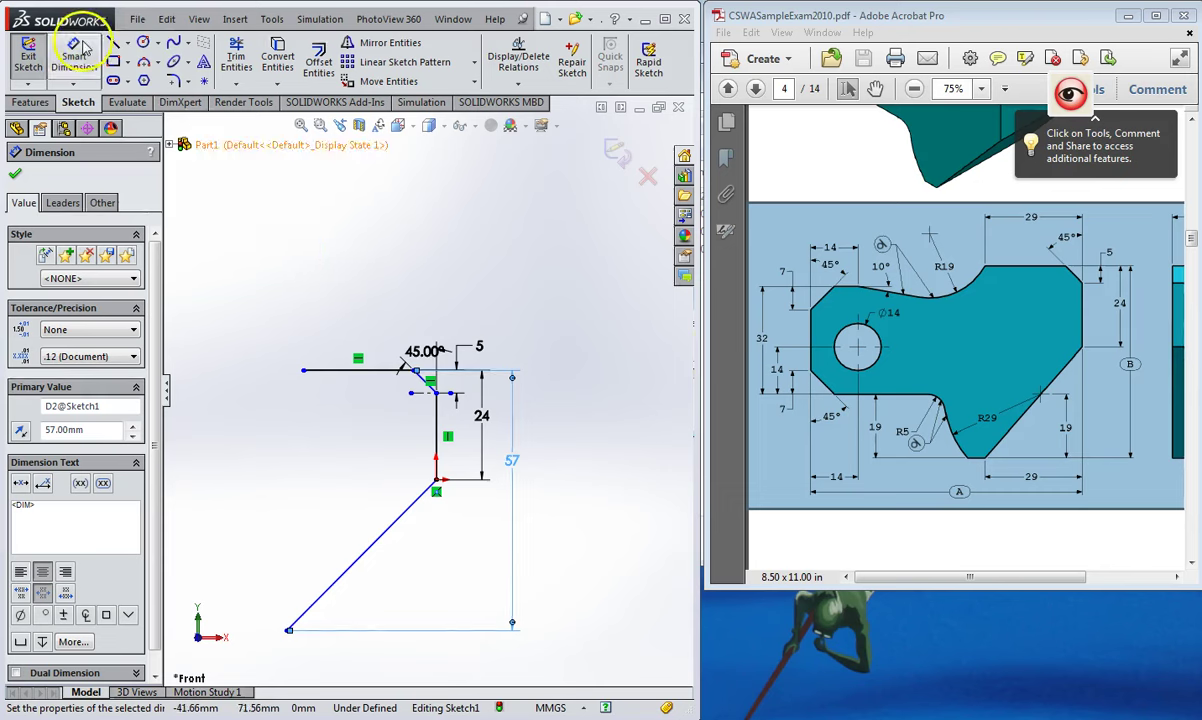
pyautogui.click(440, 437)
pyautogui.click(288, 632)
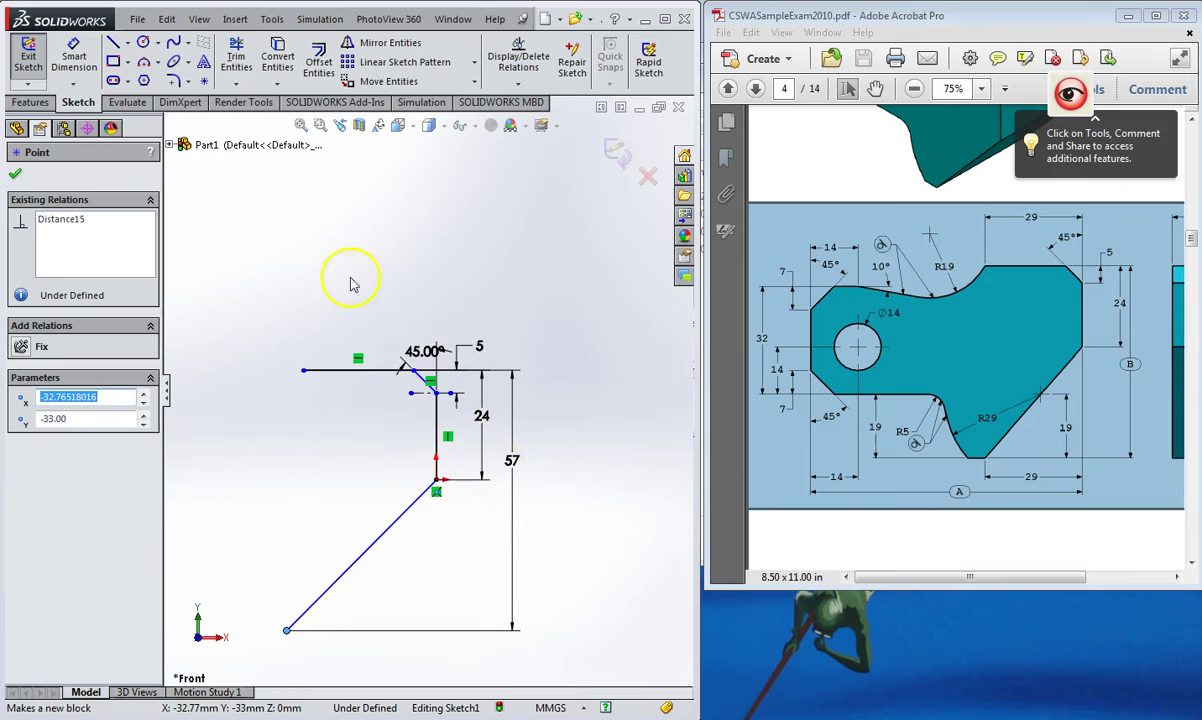
pyautogui.click(73, 57)
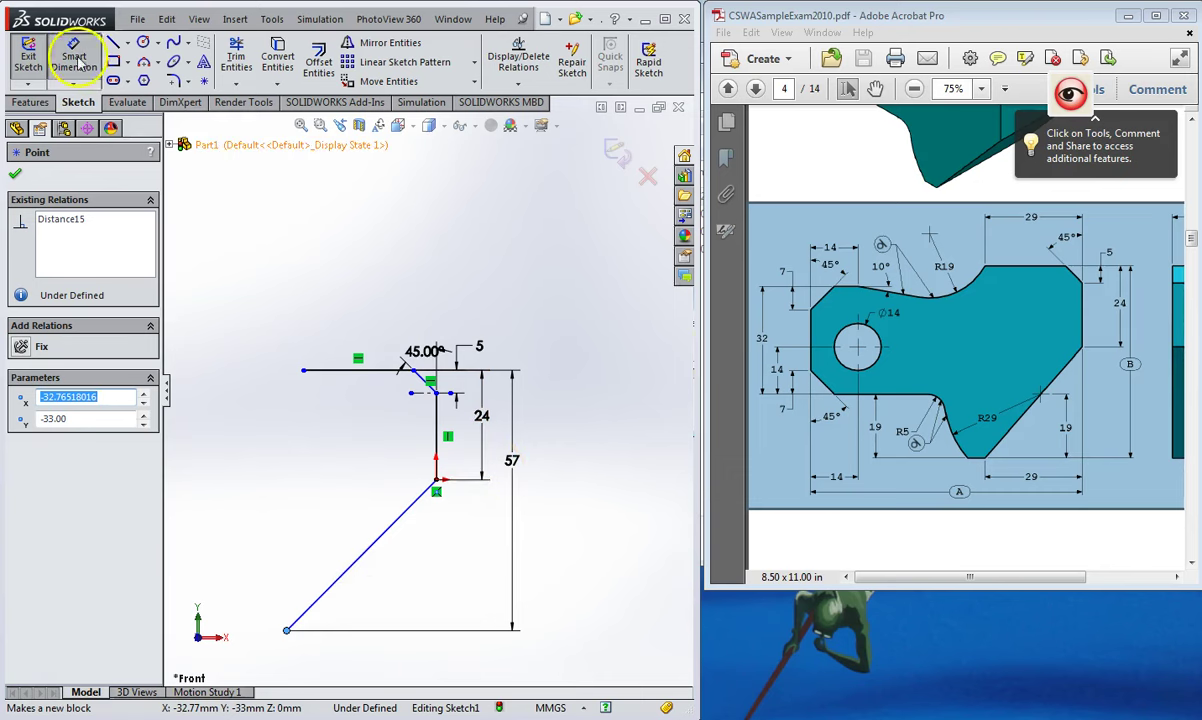
pyautogui.click(436, 440)
pyautogui.click(286, 631)
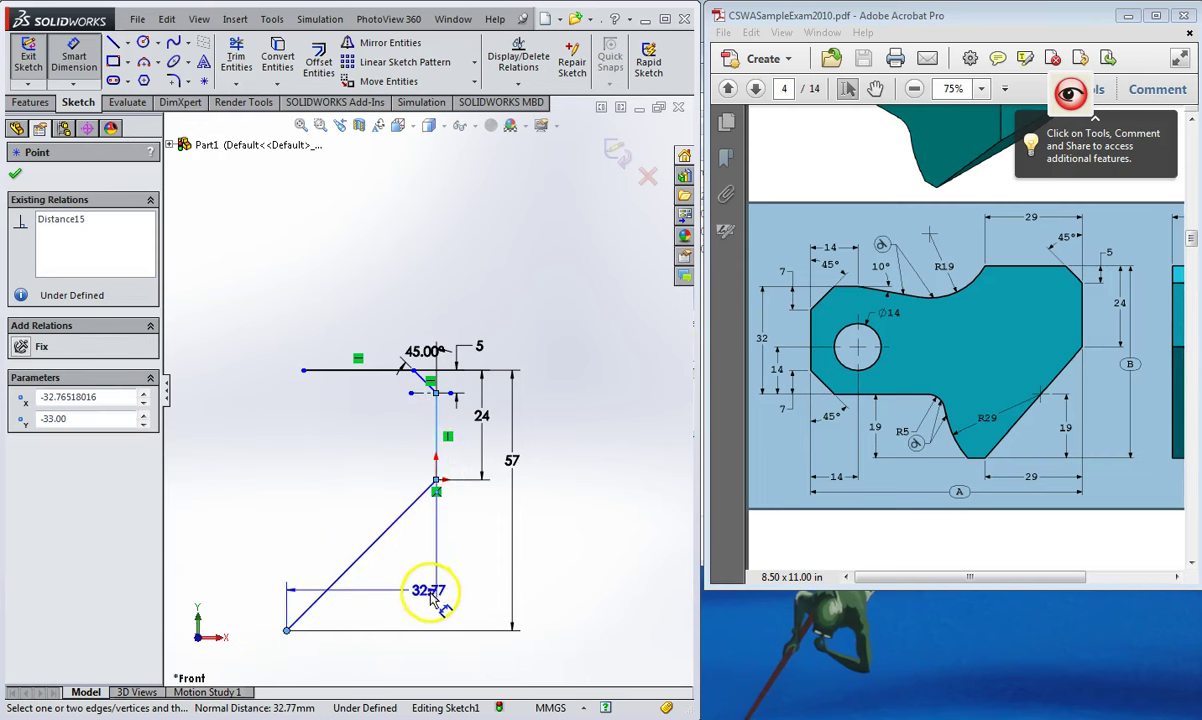
pyautogui.click(378, 660)
pyautogui.write('29')
pyautogui.press('Return')
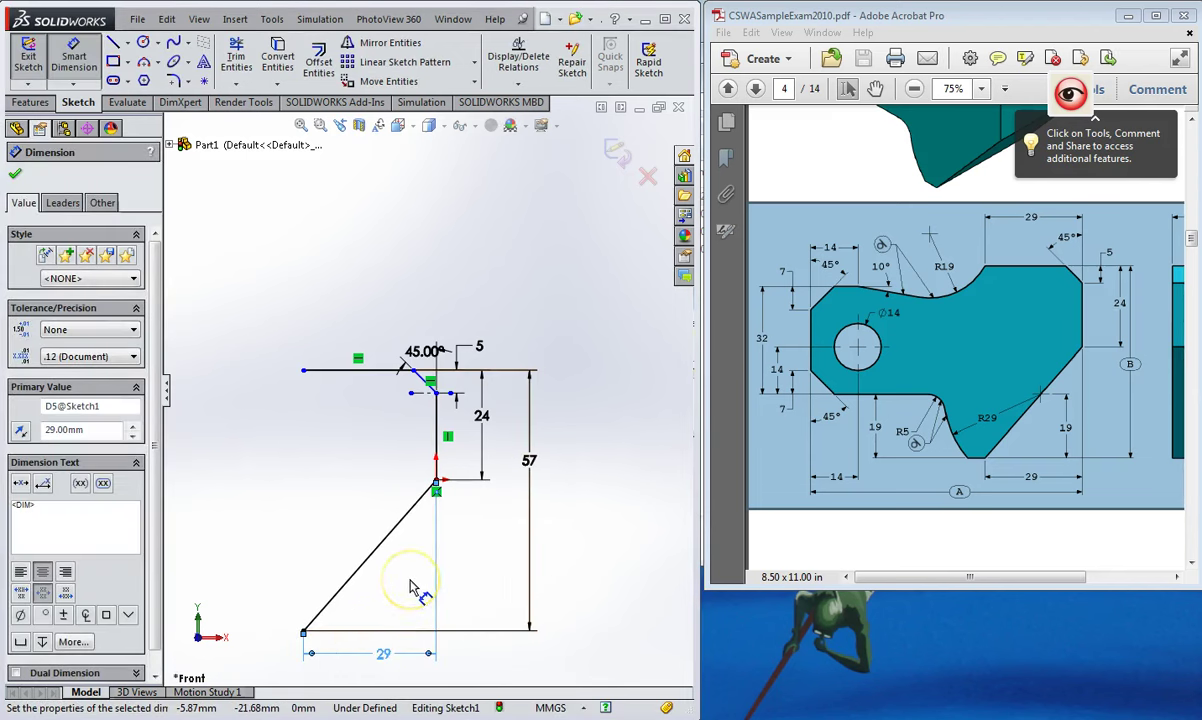
# - Sketch a horizontal line about 11 mm long to the left from the slanted line's lower endpoint
pyautogui.click(113, 42)
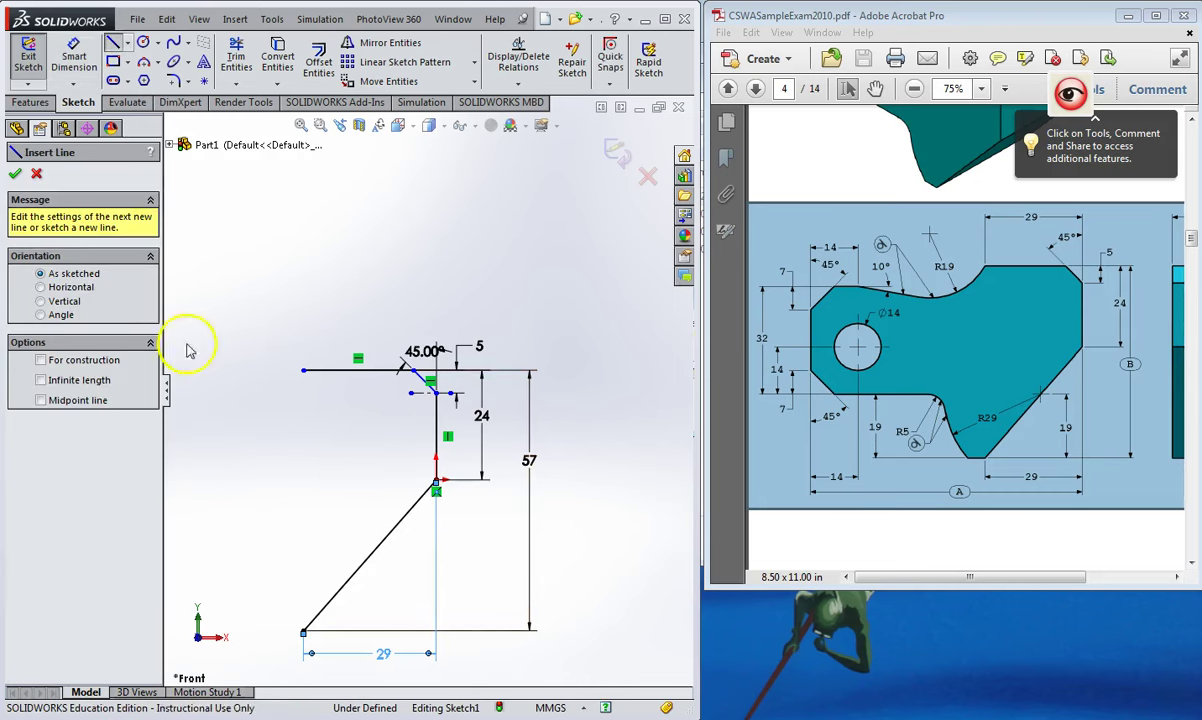
pyautogui.click(306, 628)
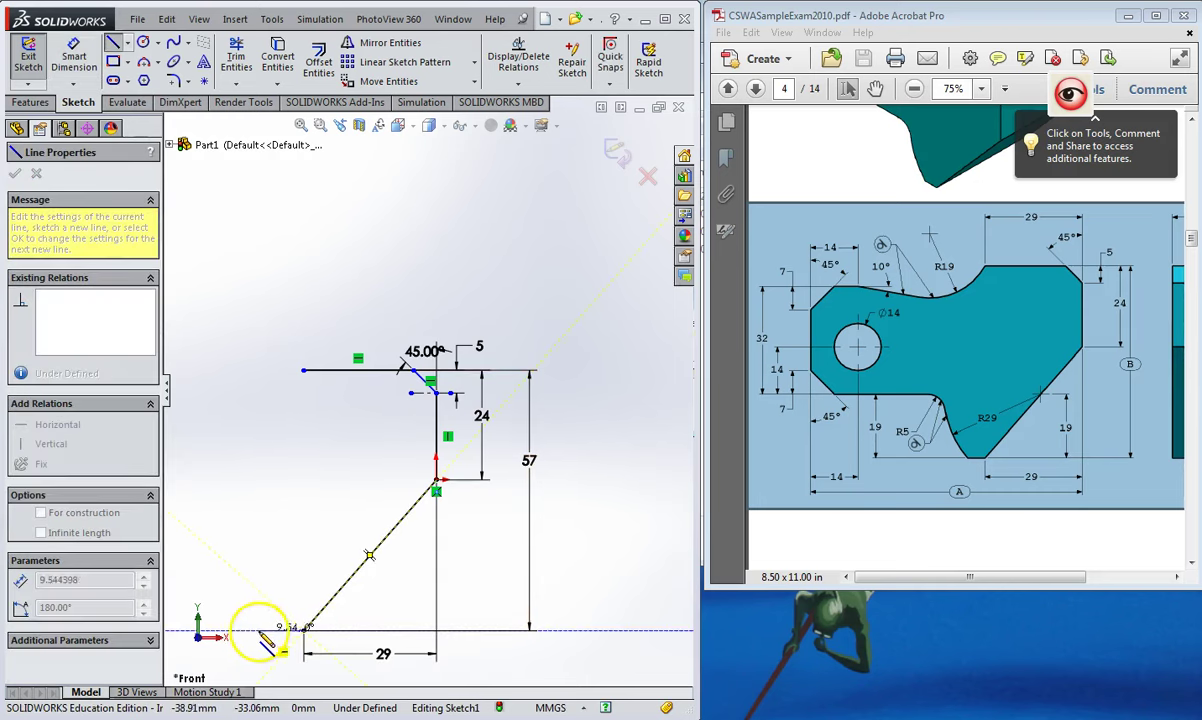
pyautogui.click(256, 630)
pyautogui.press('Escape')
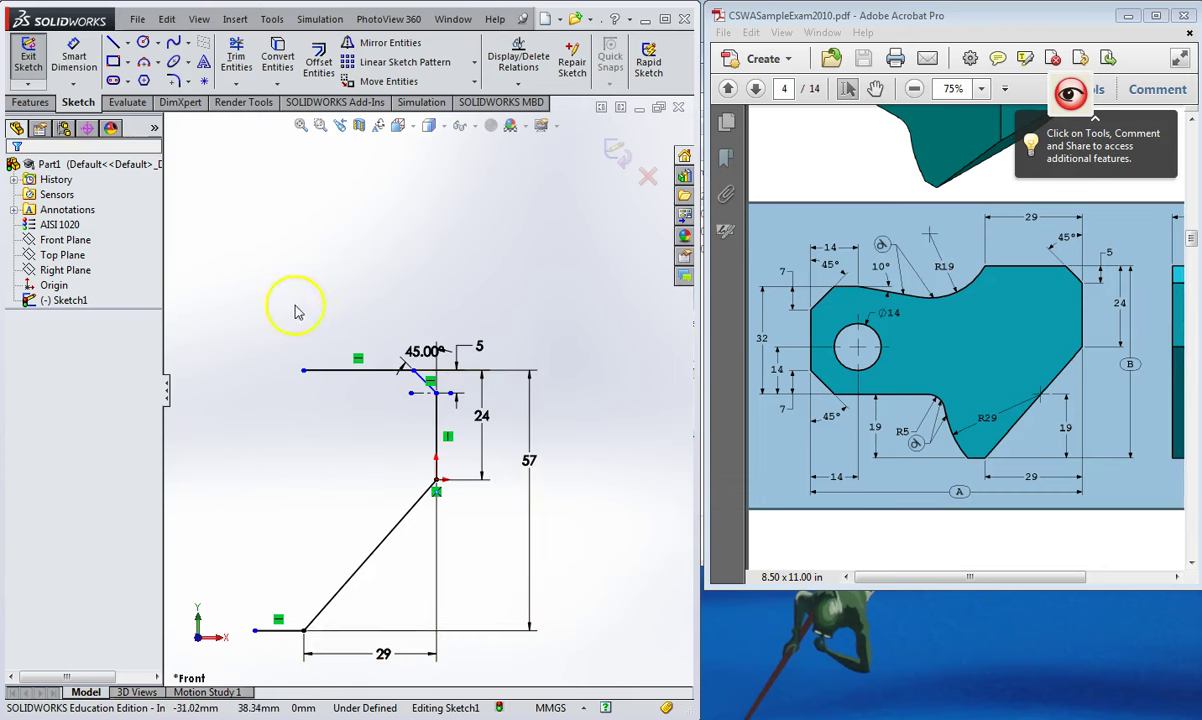
# - Sketch a horizontal construction centerline about 13 mm long crossing the slanted line near its middle
pyautogui.click(127, 42)
pyautogui.click(152, 78)
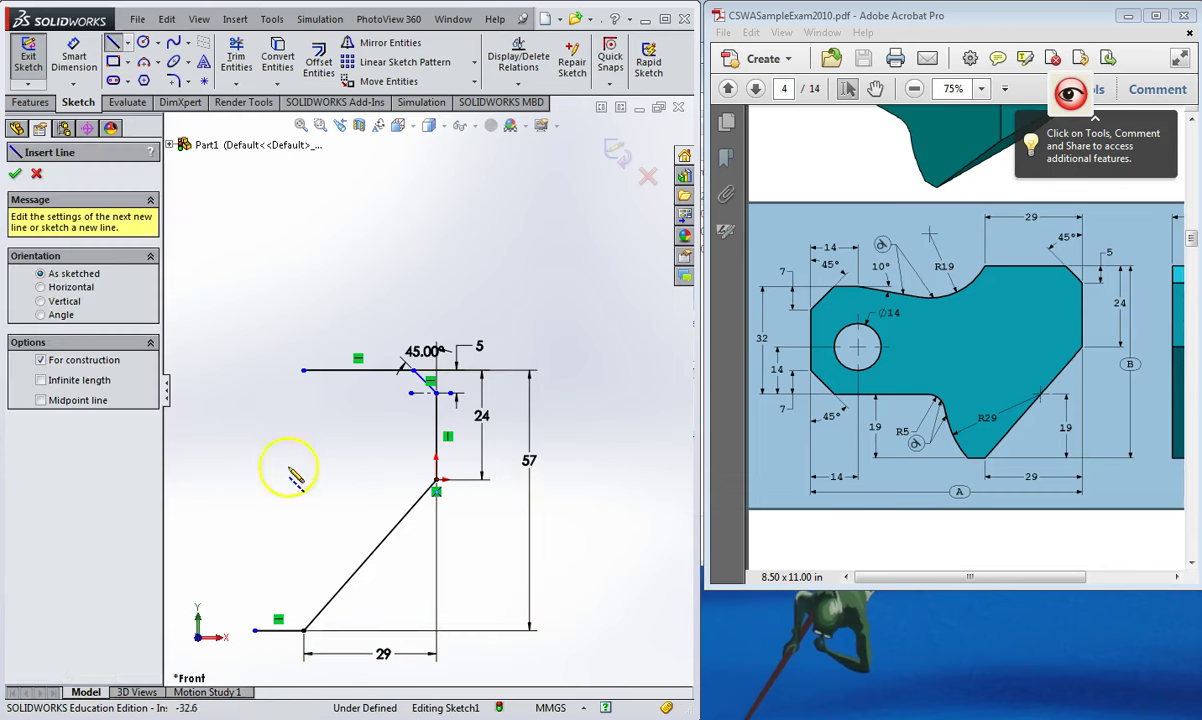
pyautogui.click(341, 543)
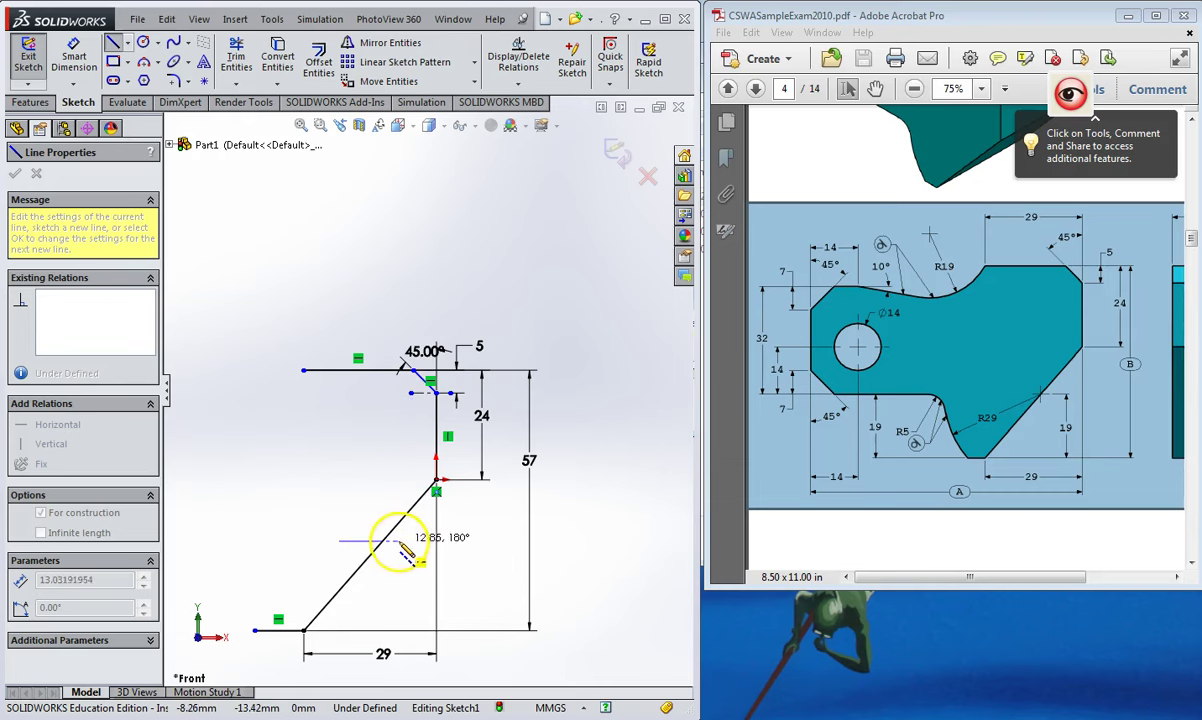
pyautogui.click(400, 541)
pyautogui.press('Escape')
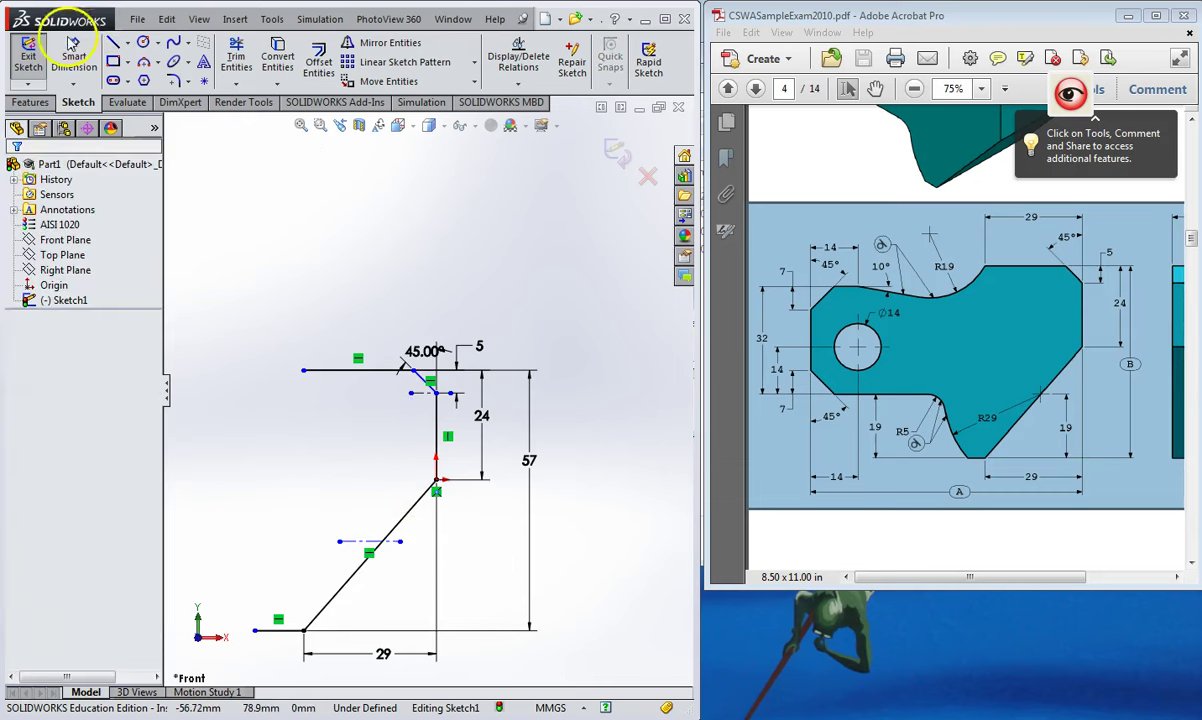
# - Dimension the vertical distance between the new centerline and the bottom horizontal line to 19 mm
pyautogui.click(72, 44)
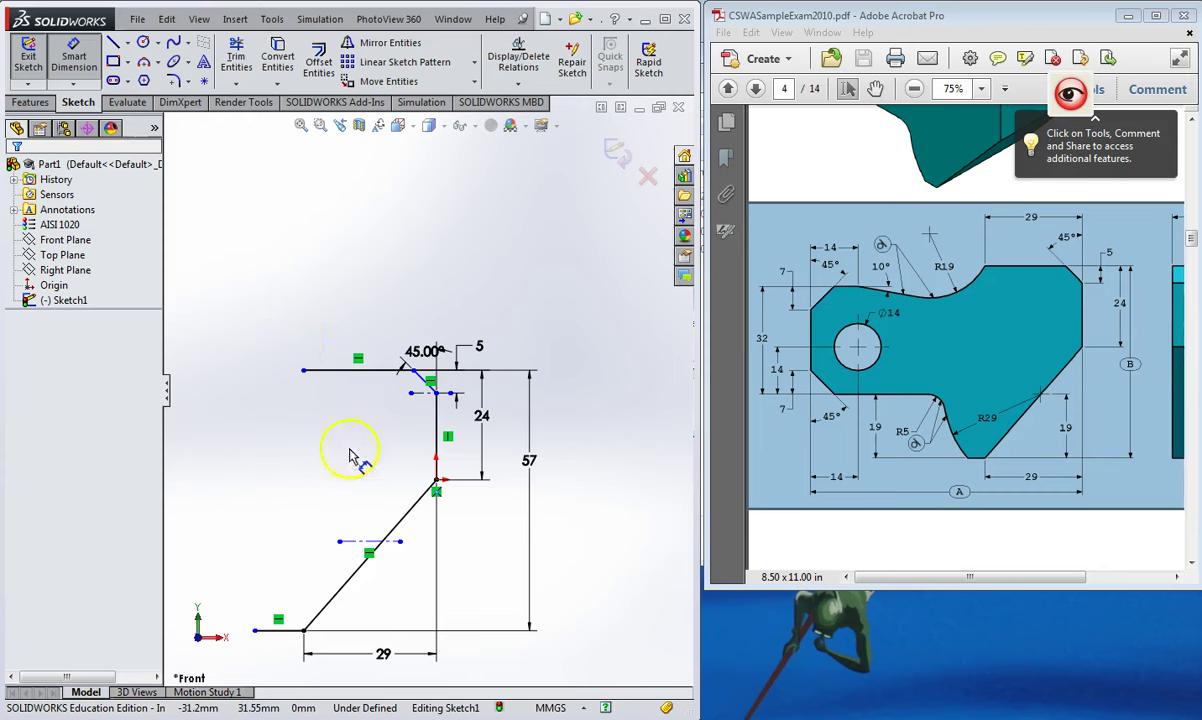
pyautogui.click(360, 550)
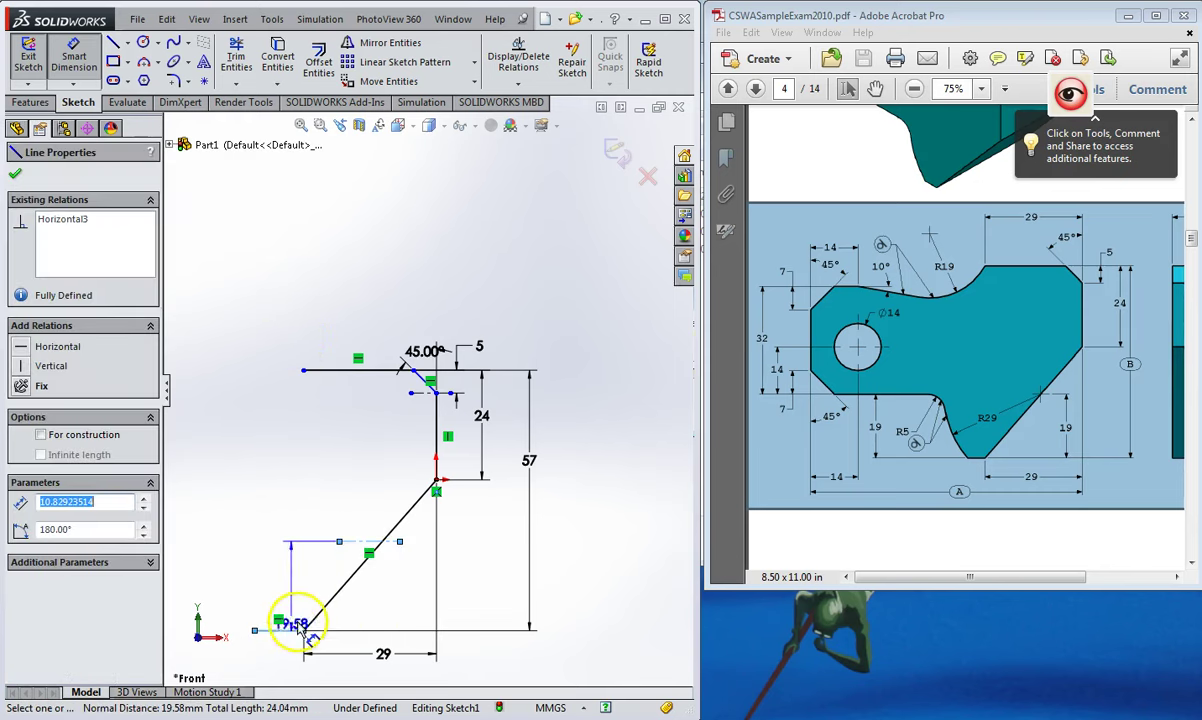
pyautogui.click(418, 568)
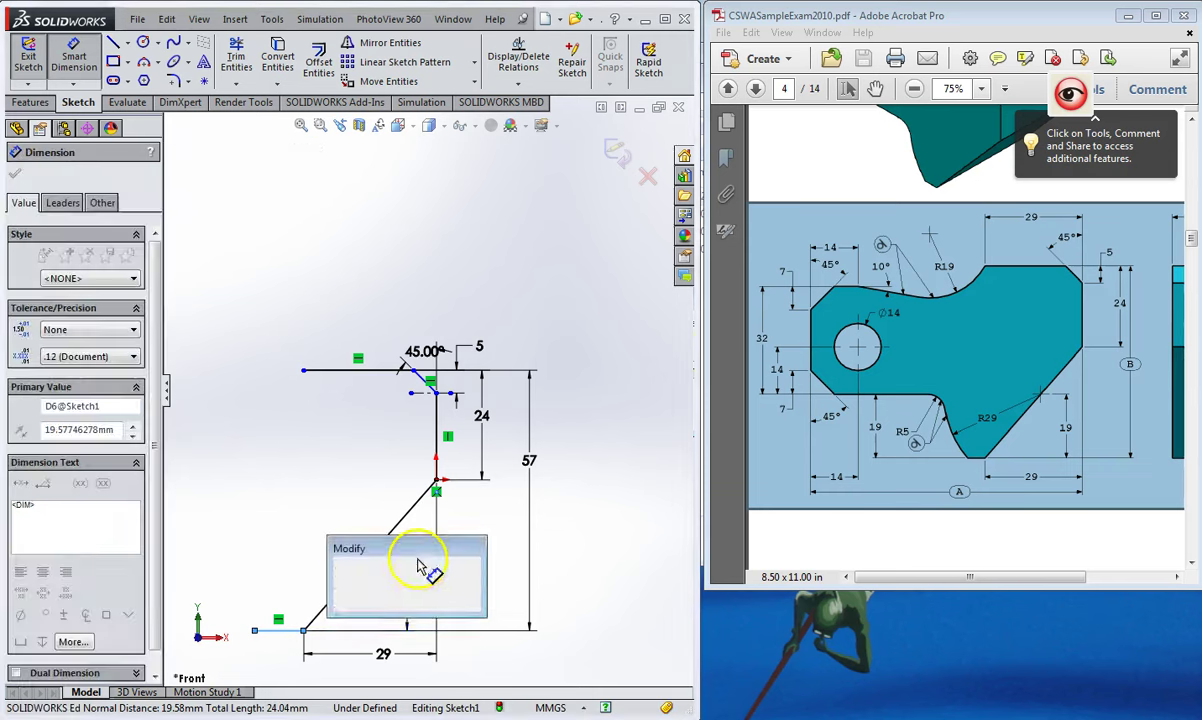
pyautogui.write('19')
pyautogui.press('Return')
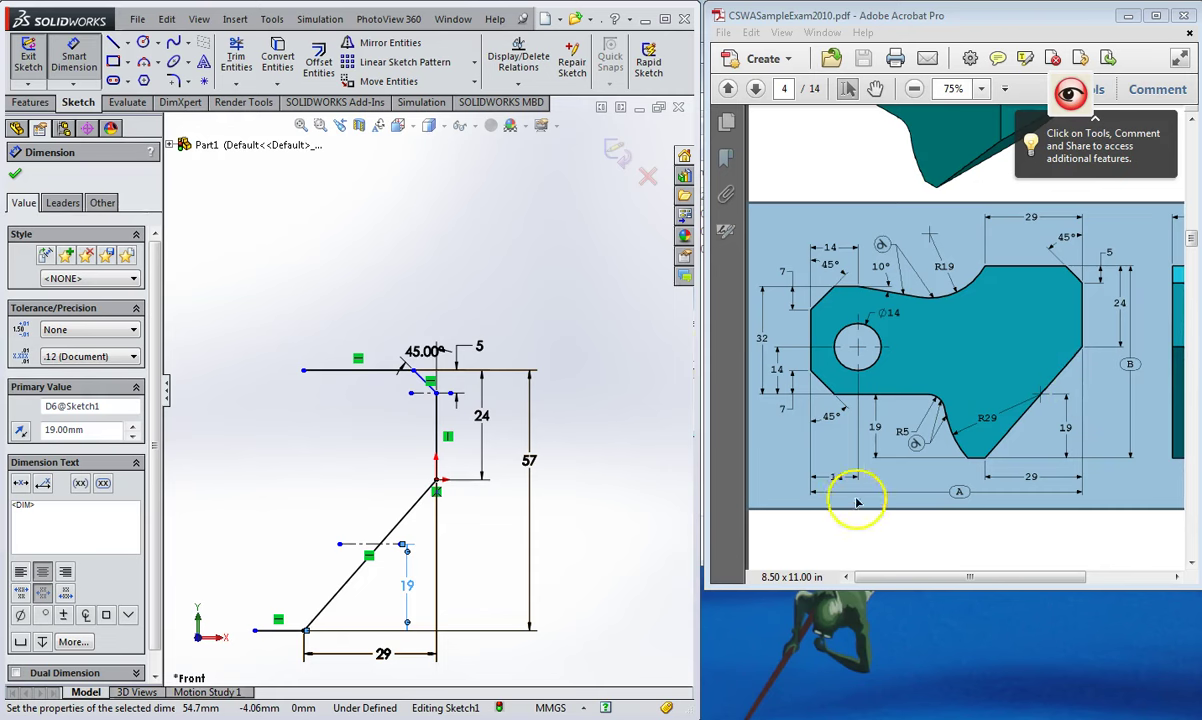
pyautogui.click(145, 63)
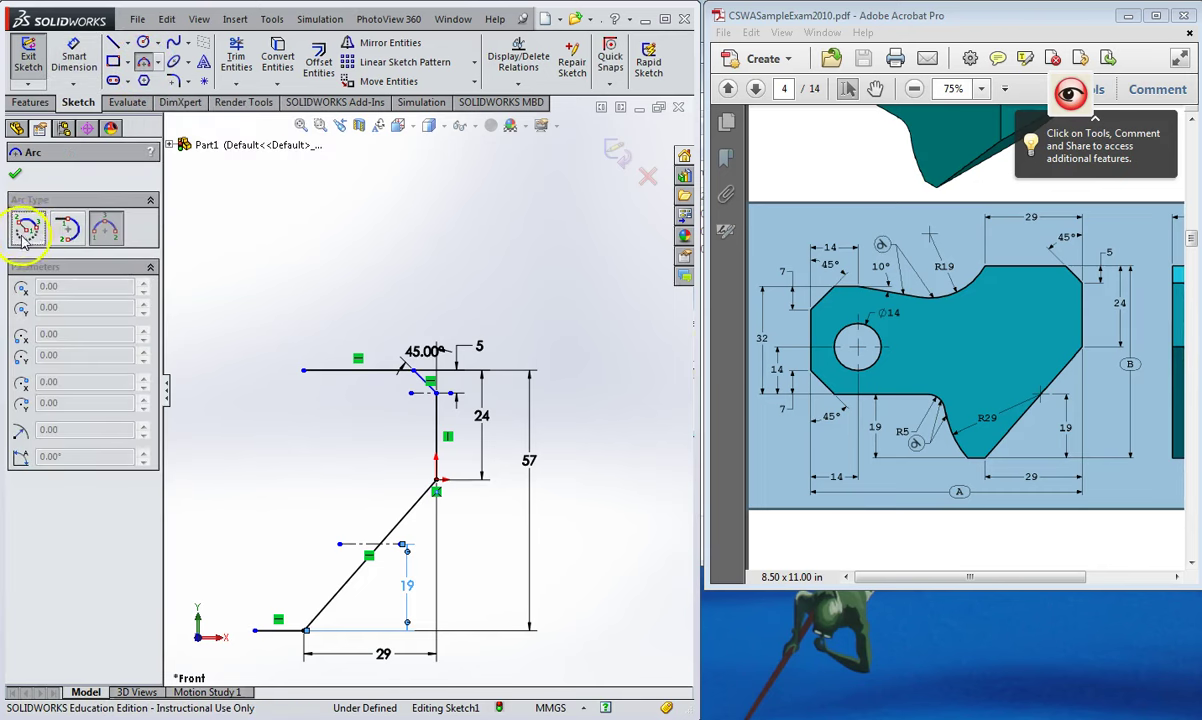
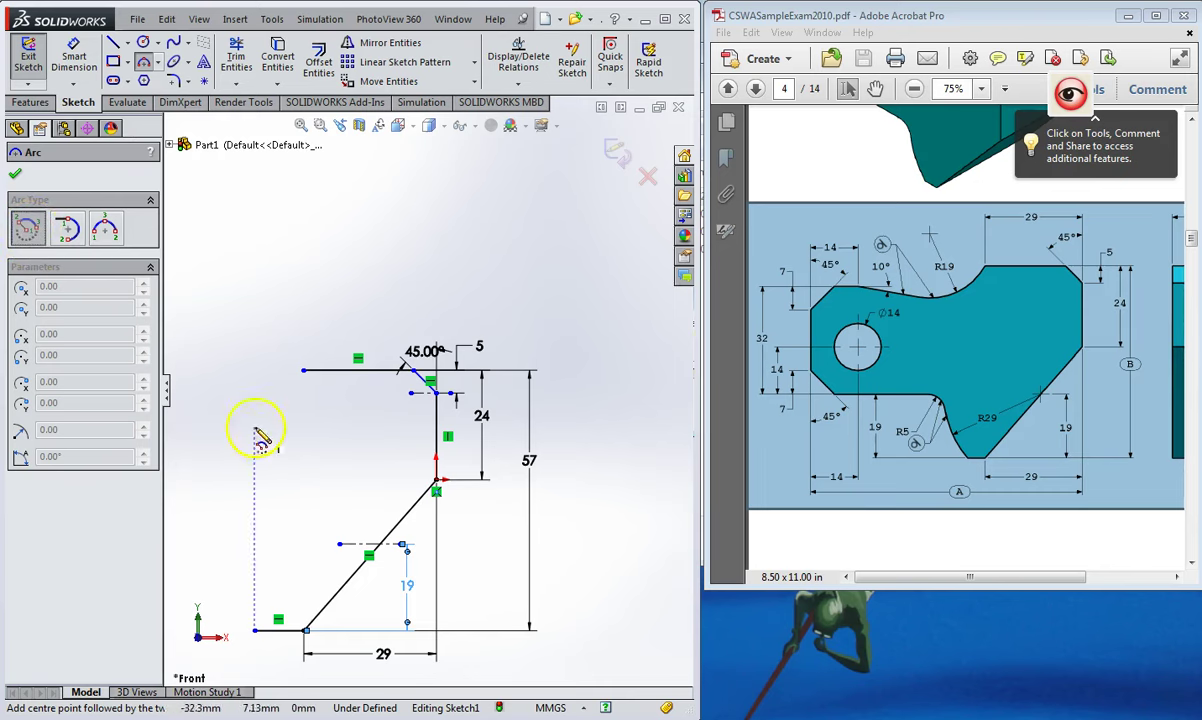
pyautogui.scroll(3, 300, 540)
pyautogui.scroll(-4, 370, 490)
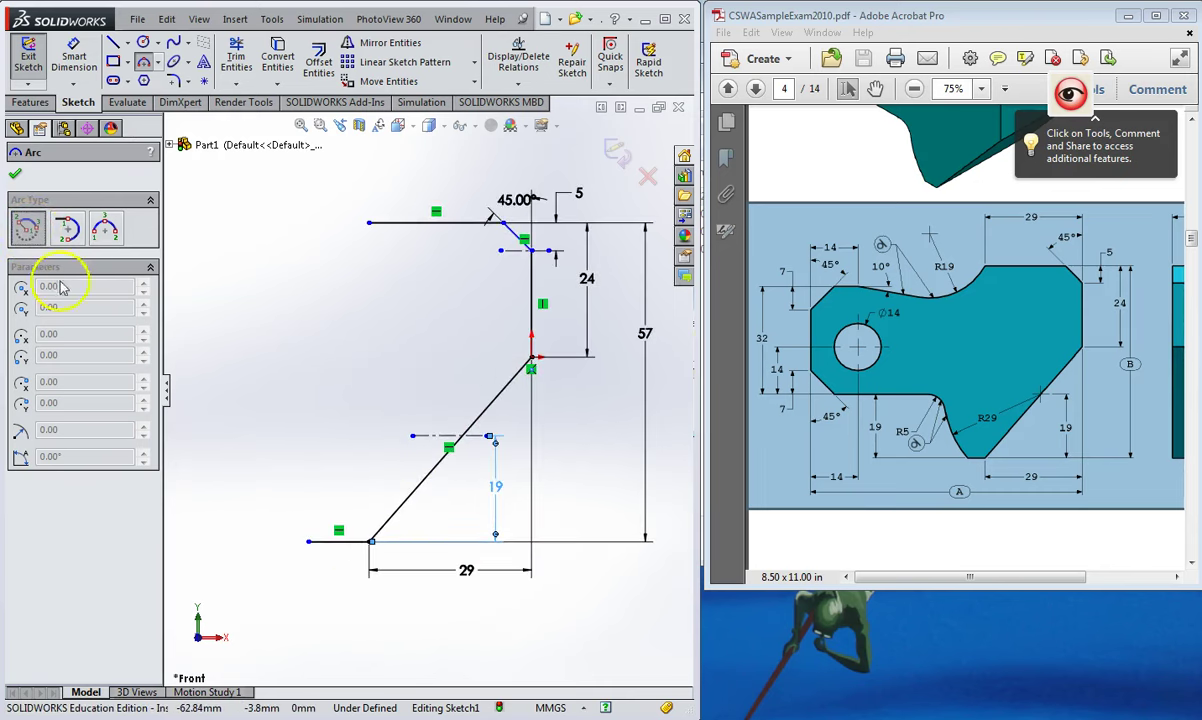
pyautogui.press('Escape')
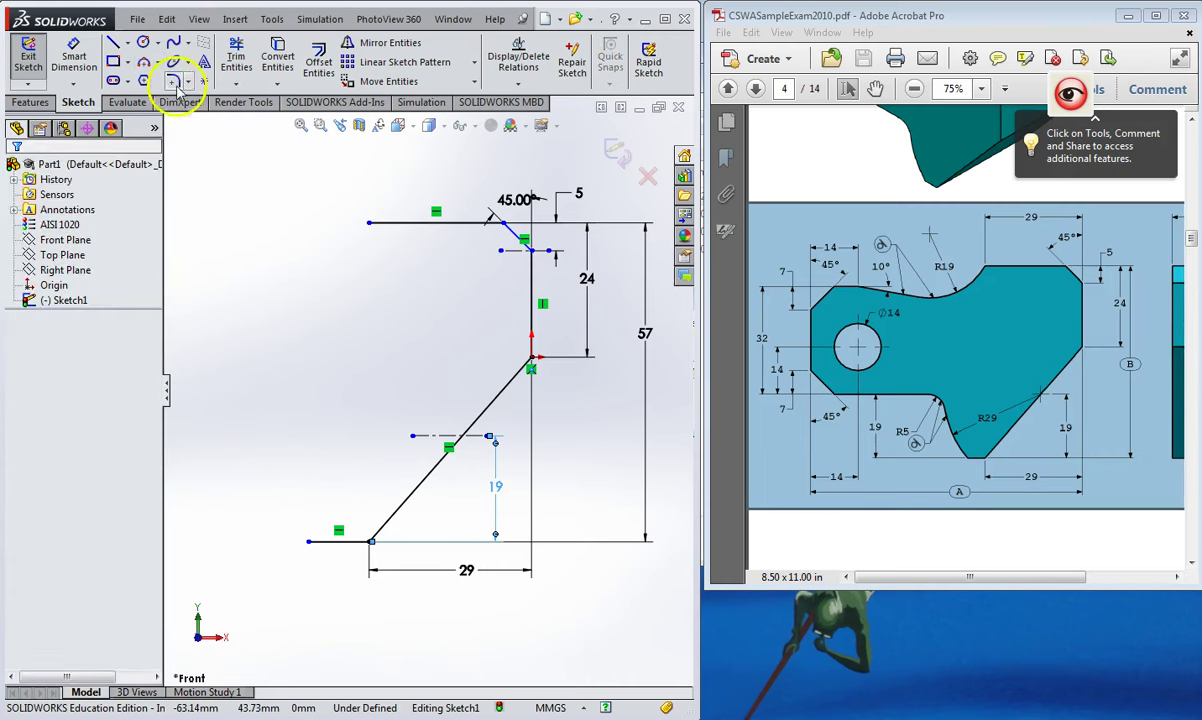
# - Sketch a centerpoint arc of about 42 mm radius and 58° sweep on the profile's lower left, centered where the centerline crosses the slanted line
pyautogui.click(143, 62)
pyautogui.click(20, 233)
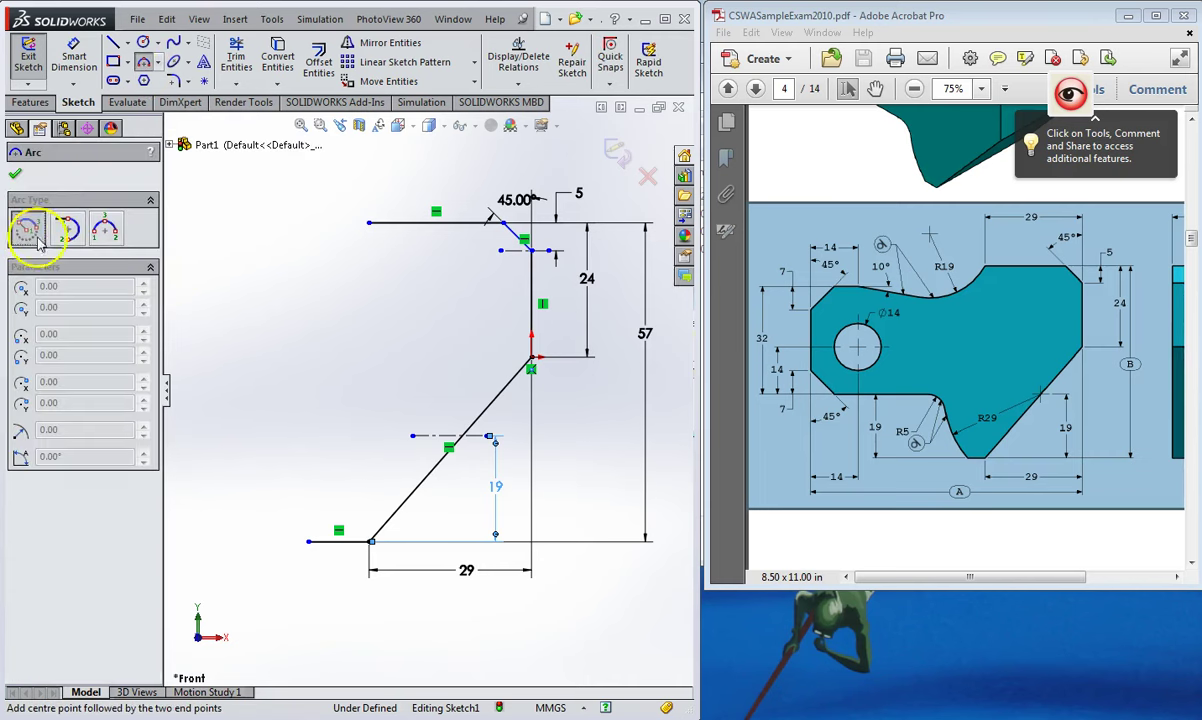
pyautogui.click(462, 437)
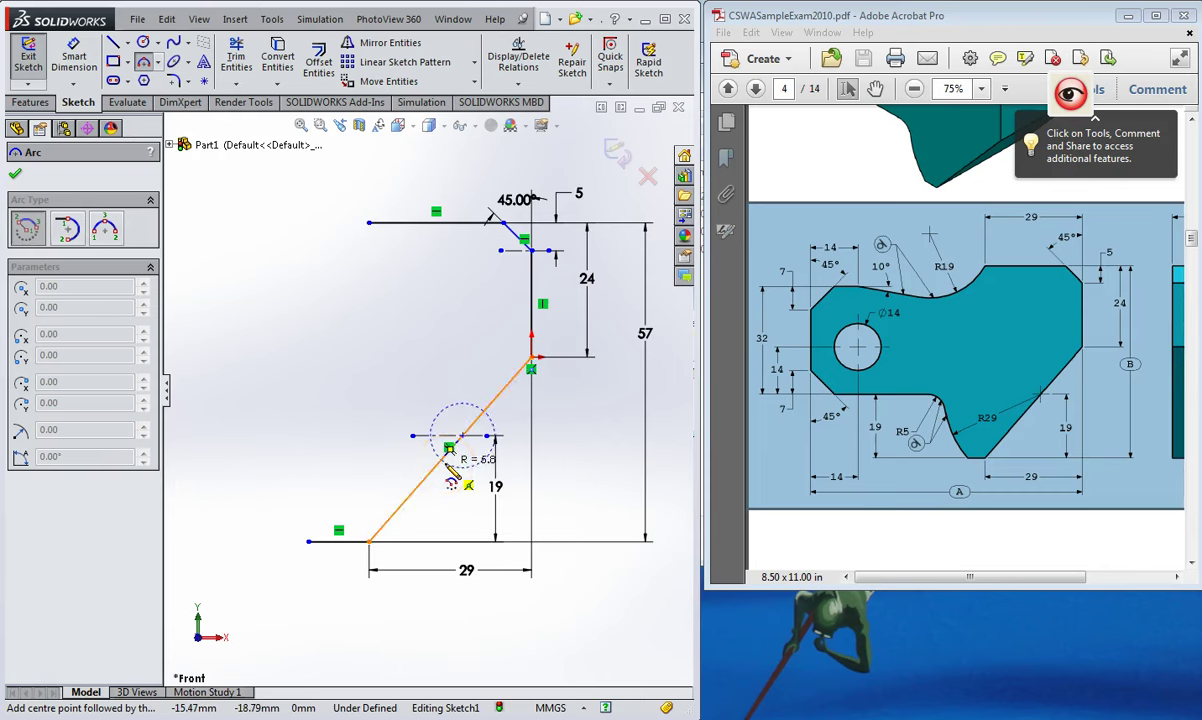
pyautogui.moveTo(452, 470); pyautogui.dragTo(238, 420)
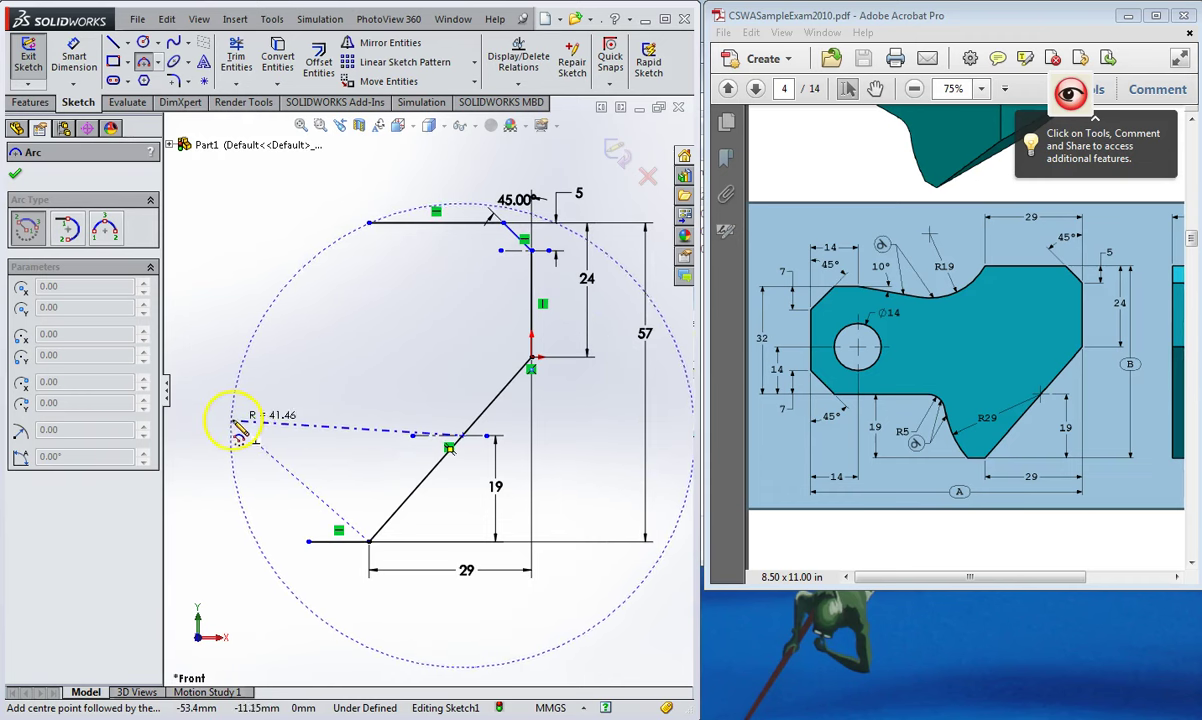
pyautogui.click(236, 421)
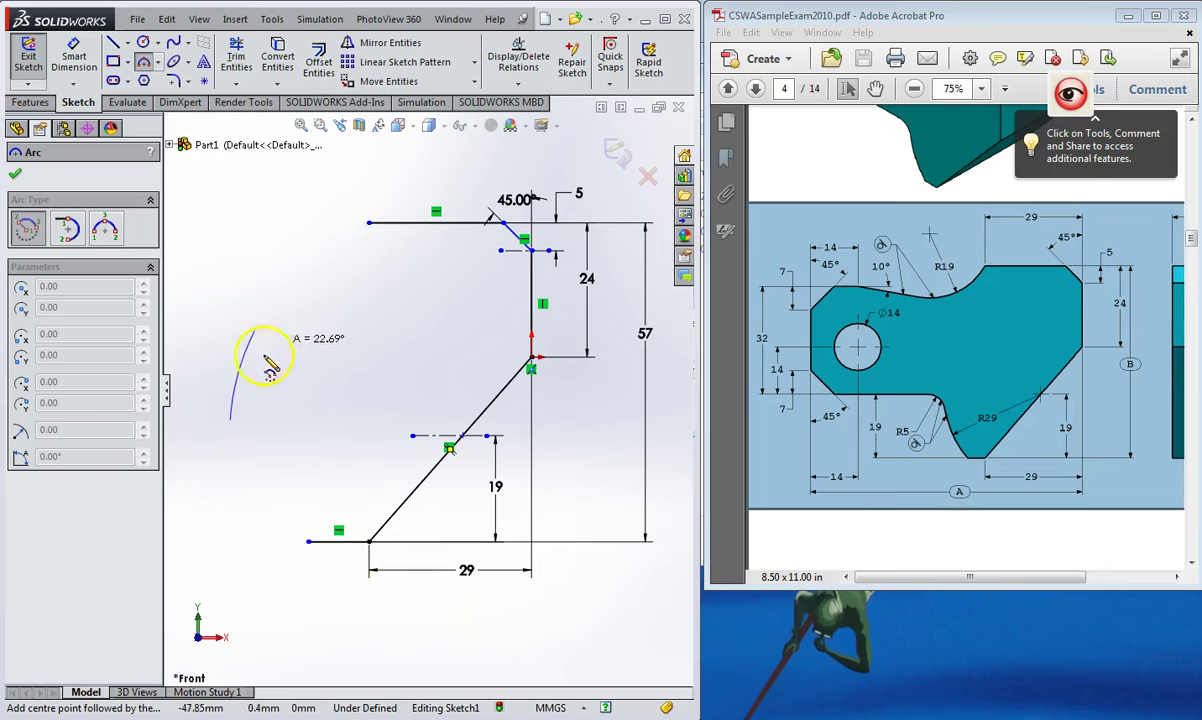
pyautogui.click(356, 600)
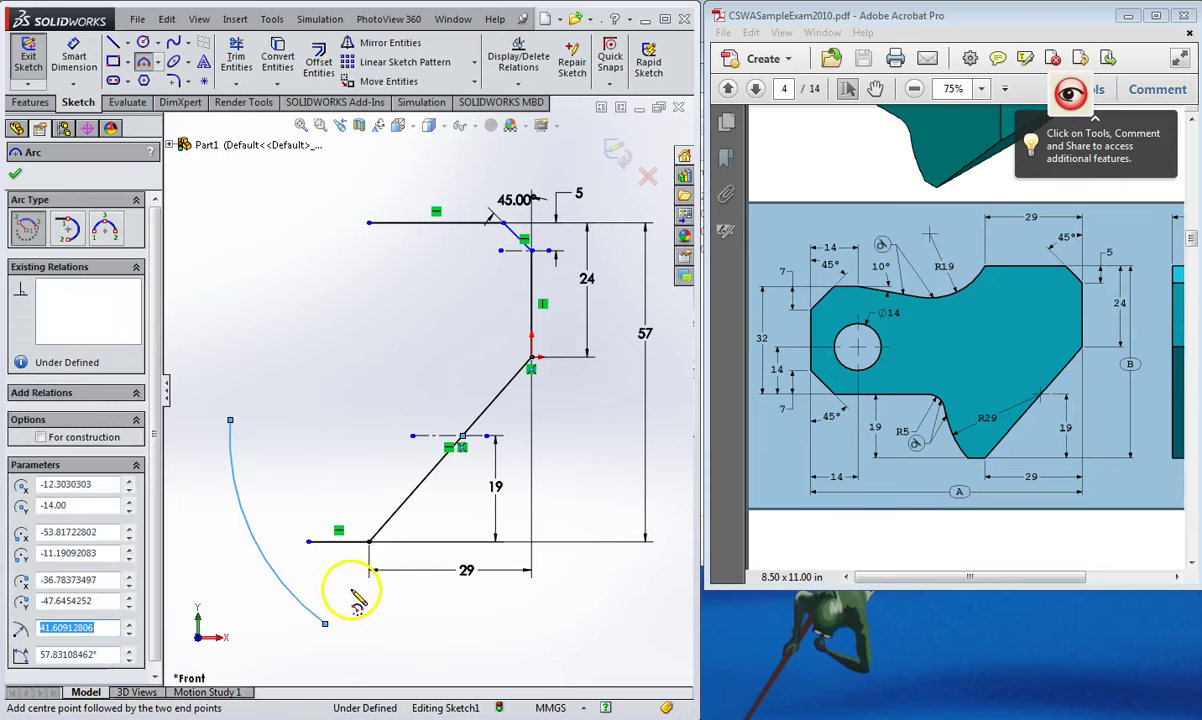
# - Dimension the radius of the lower-left arc to 29 mm
pyautogui.click(73, 55)
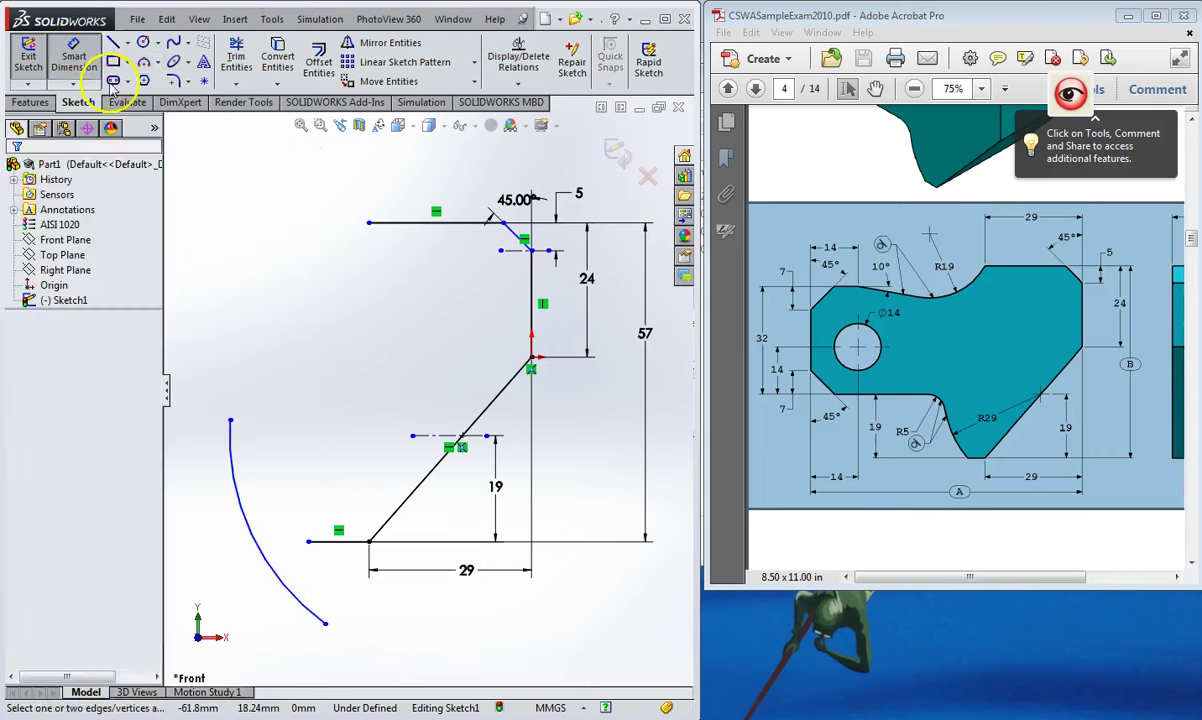
pyautogui.click(266, 543)
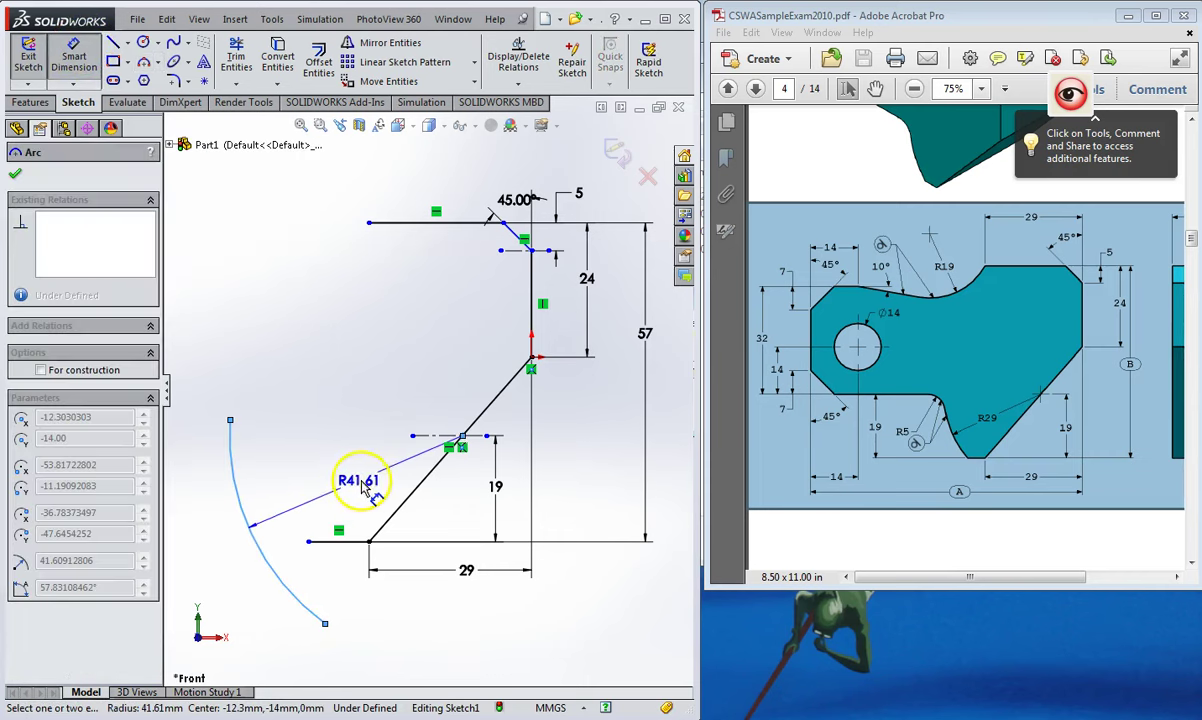
pyautogui.click(350, 487)
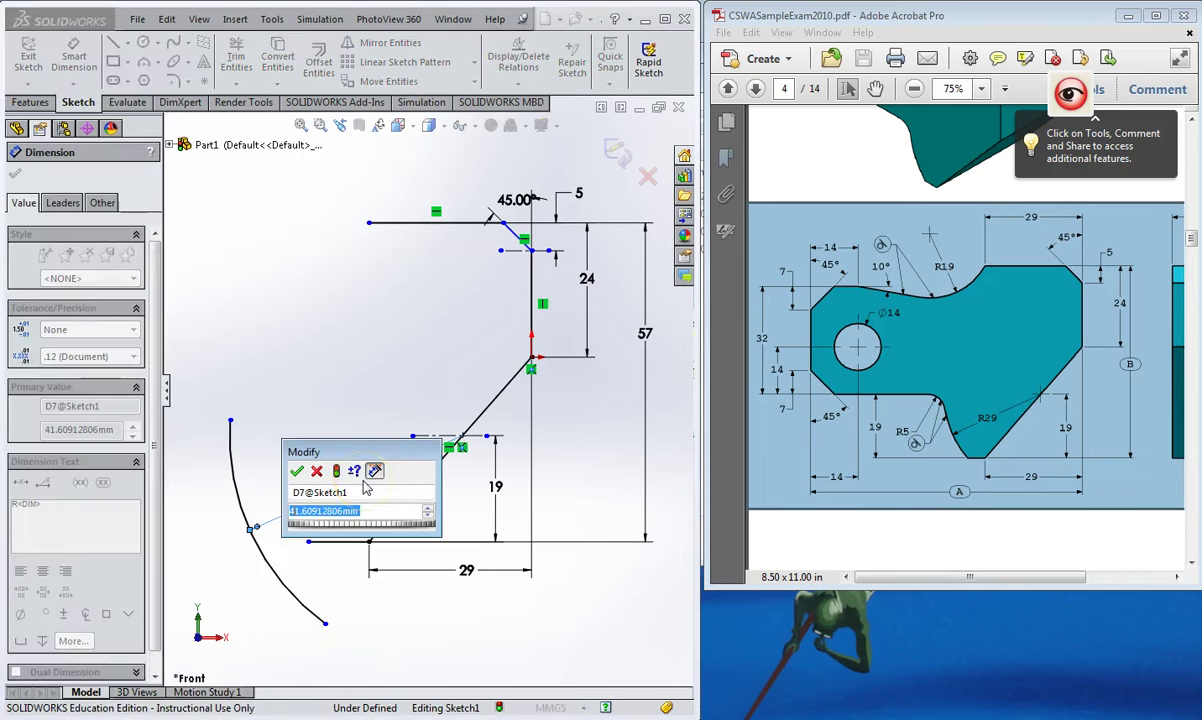
pyautogui.write('29')
pyautogui.press('Return')
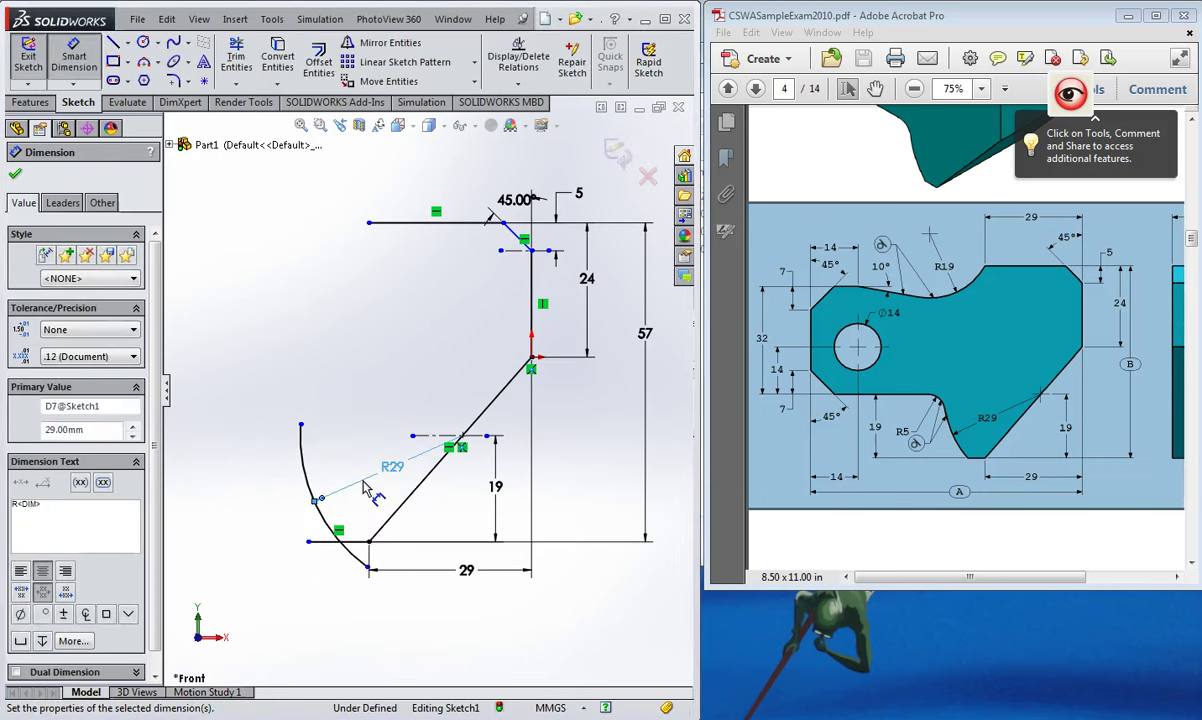
# - Trim the R29 arc and the short bottom horizontal line to a corner where they cross
pyautogui.click(236, 52)
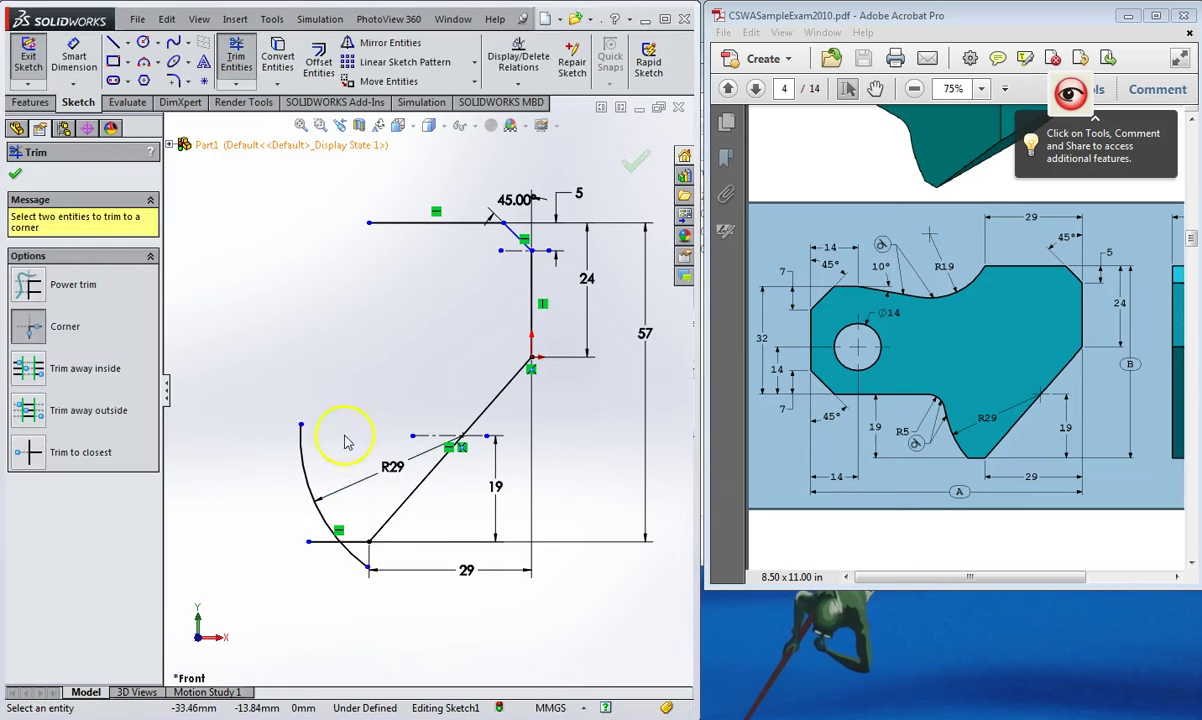
pyautogui.click(325, 520)
pyautogui.click(350, 541)
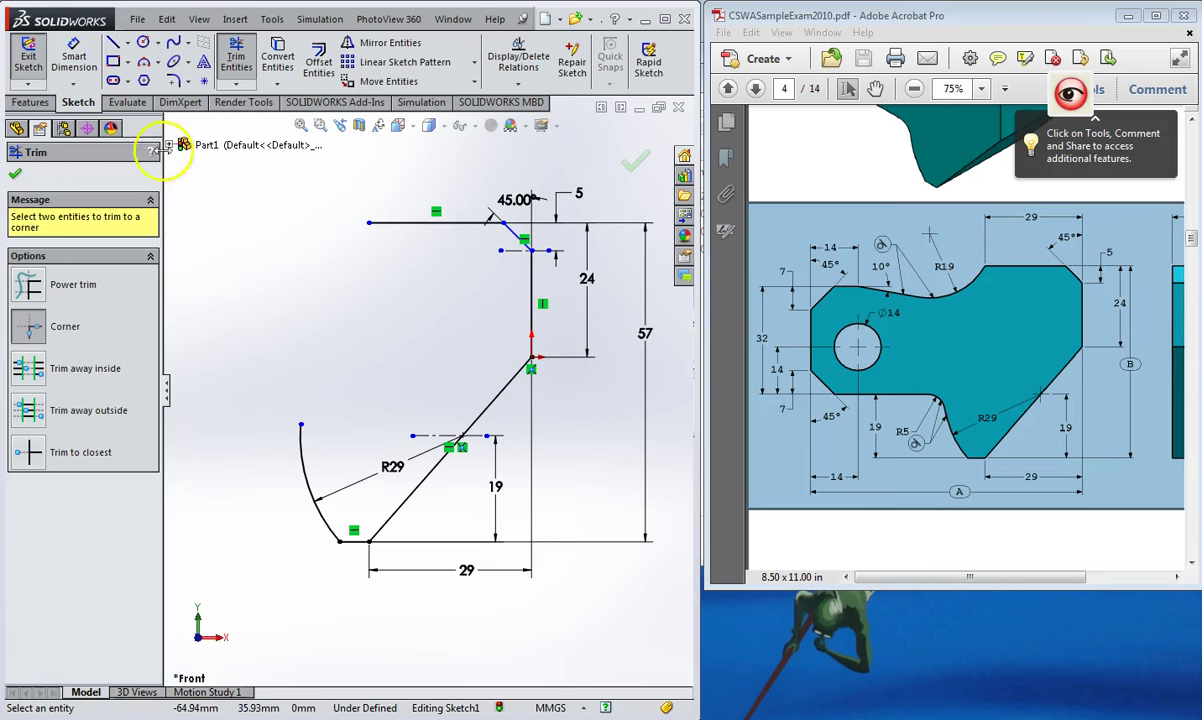
pyautogui.scroll(3, 236, 381)
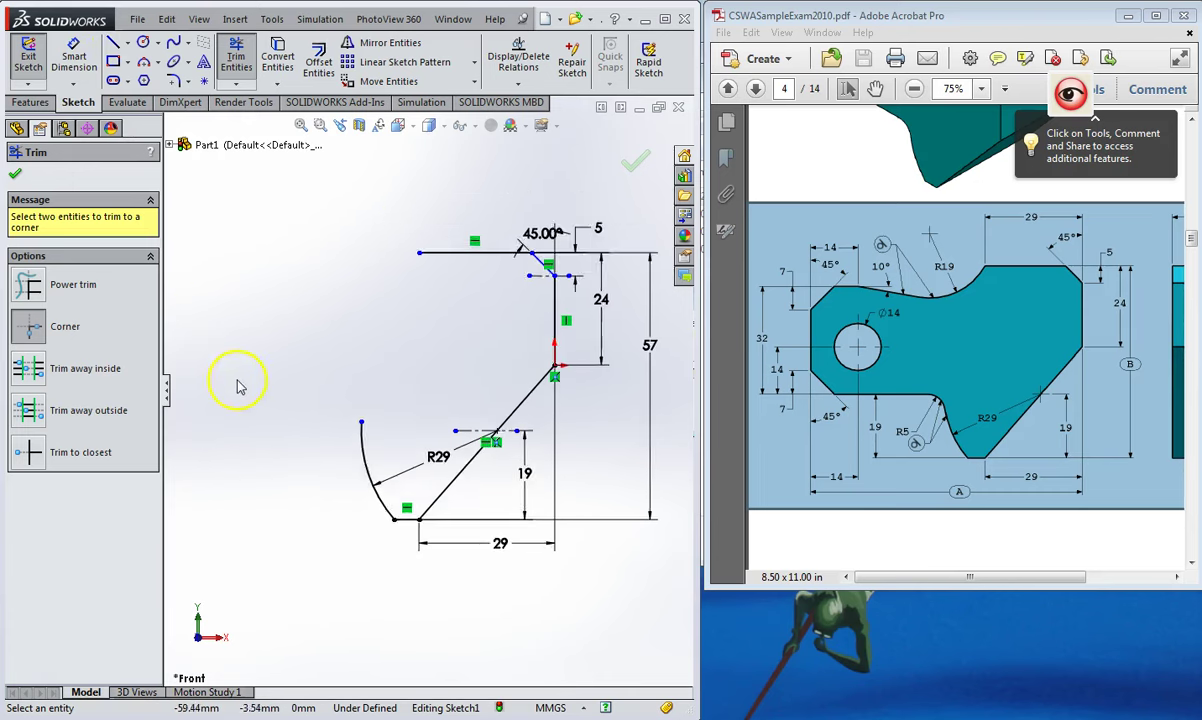
pyautogui.click(113, 47)
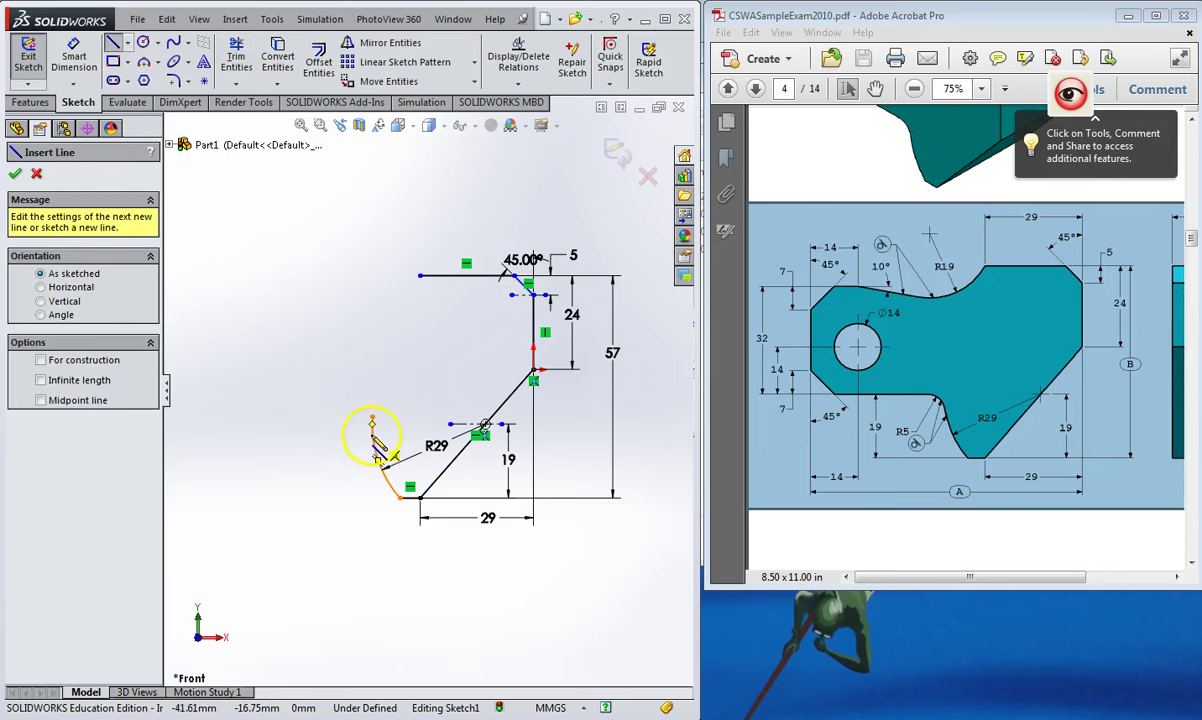
pyautogui.click(372, 421)
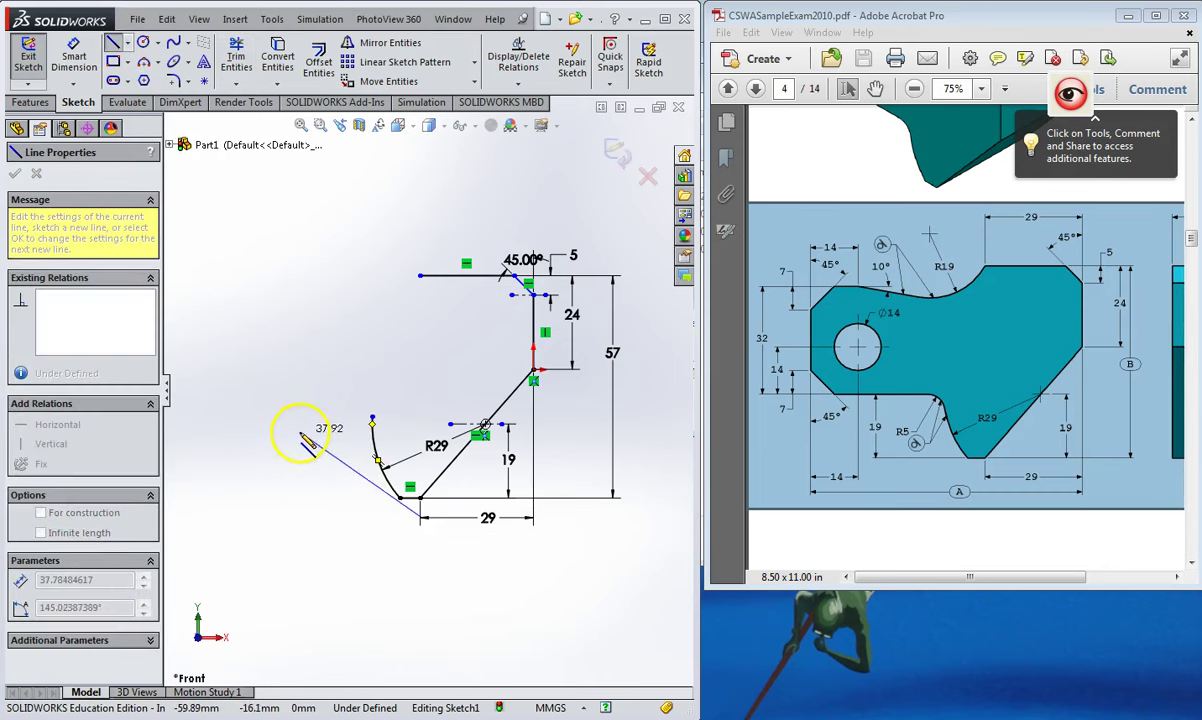
pyautogui.press('Escape')
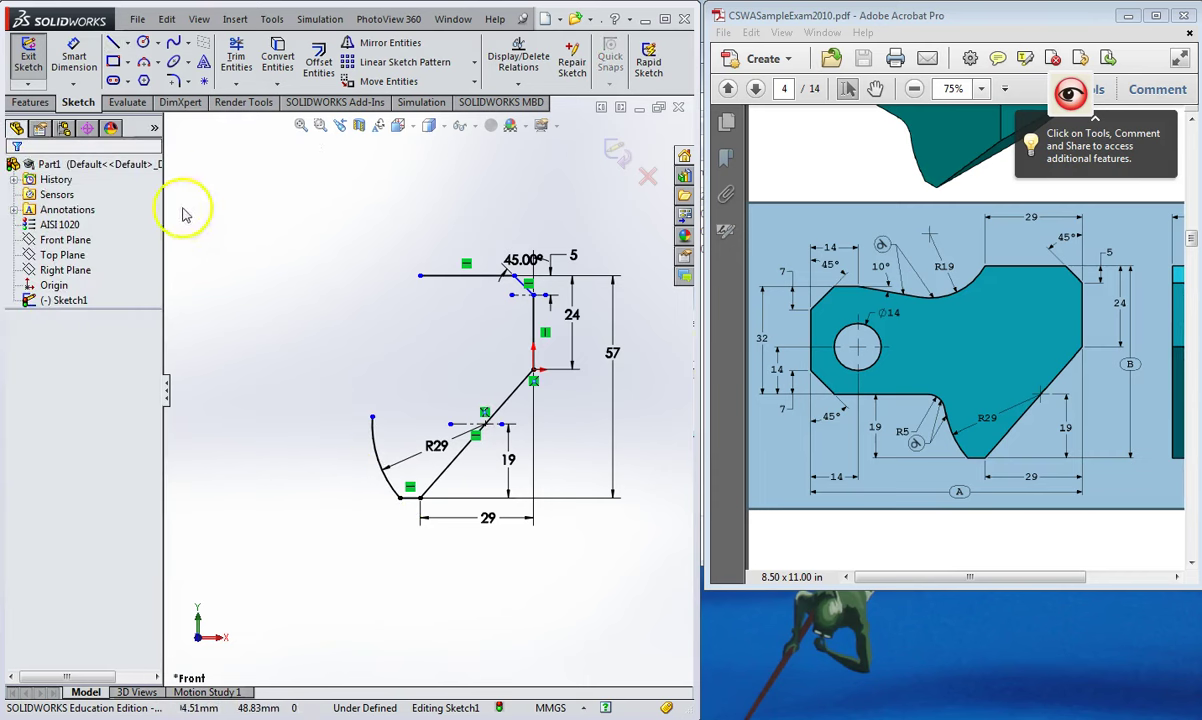
# - Sketch a horizontal line about 47 mm long to the left, starting just inside the R29 arc near its upper end
pyautogui.click(112, 43)
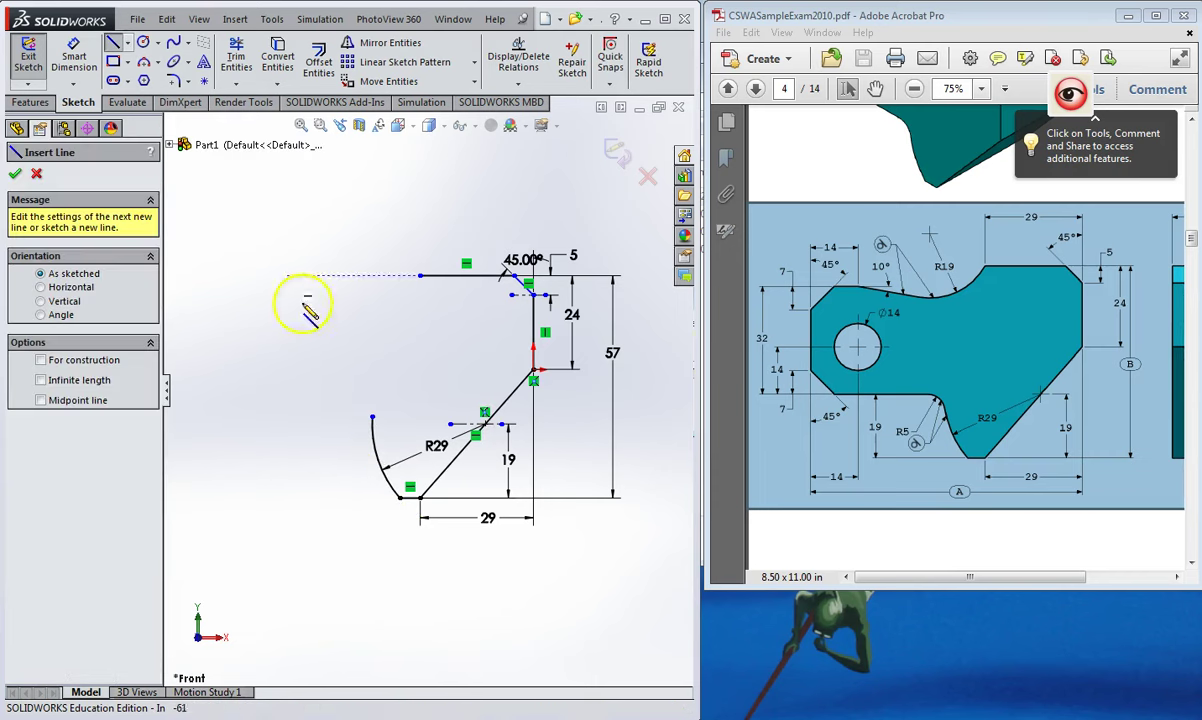
pyautogui.click(374, 421)
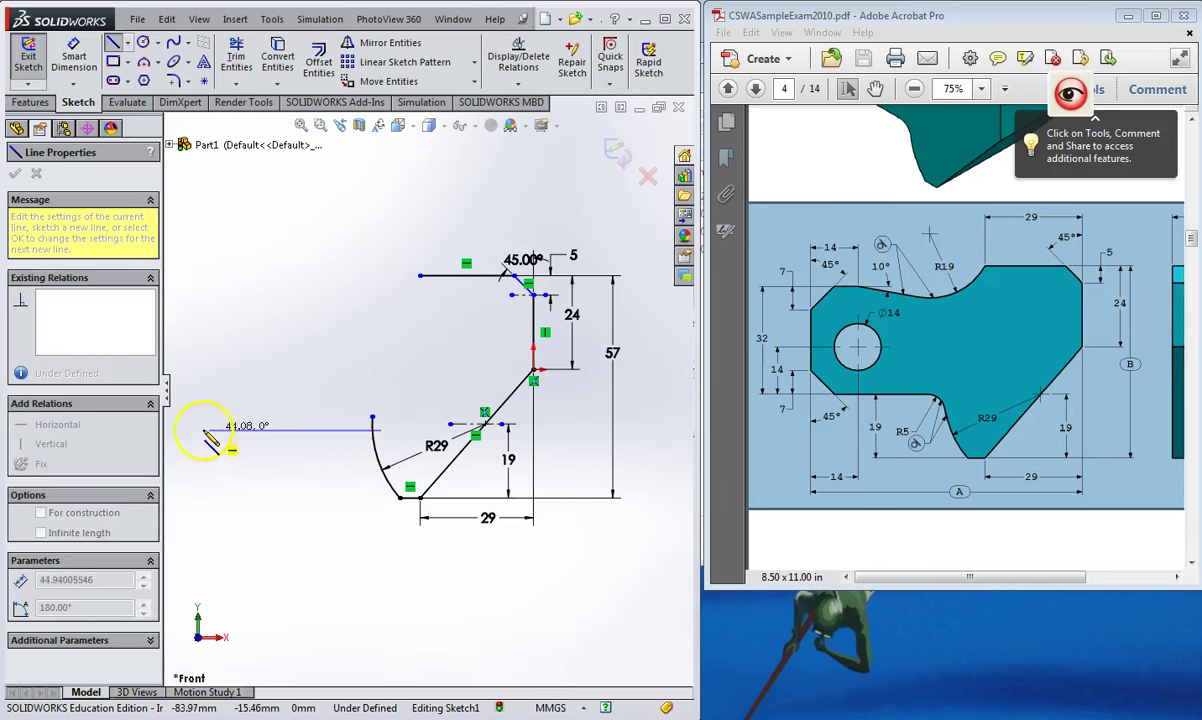
pyautogui.click(197, 430)
# - Dimension the vertical distance between the new horizontal line and the short bottom line to 19 mm
pyautogui.click(73, 52)
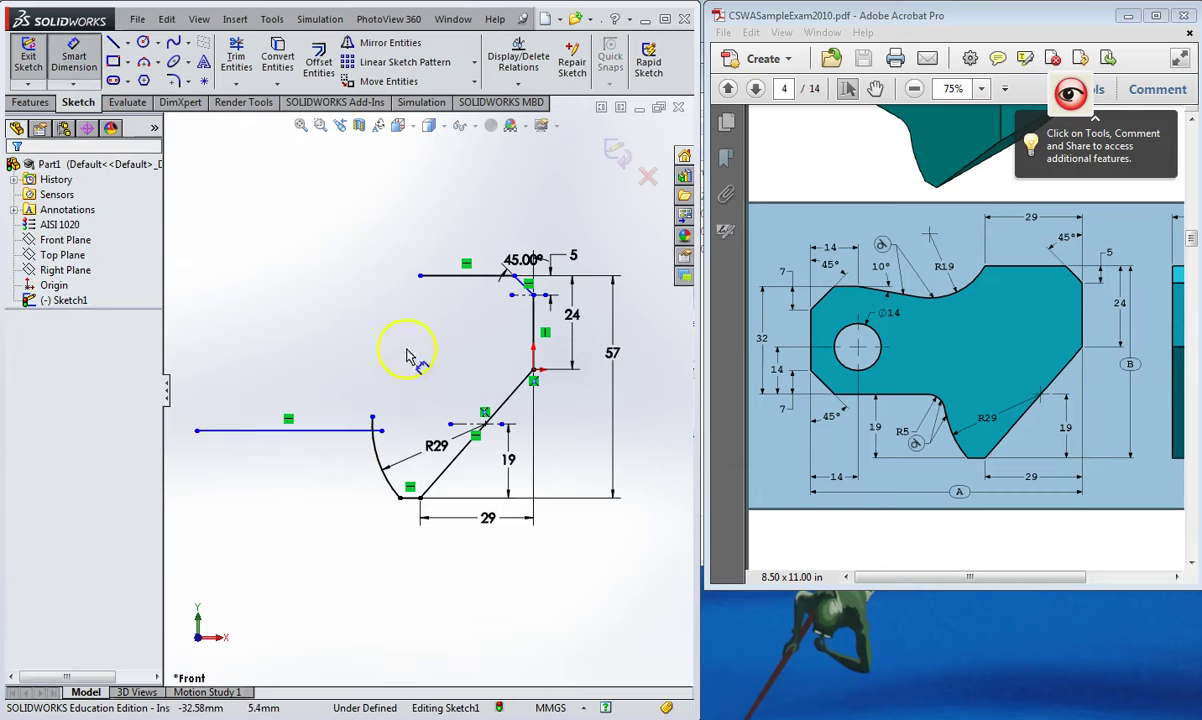
pyautogui.click(340, 437)
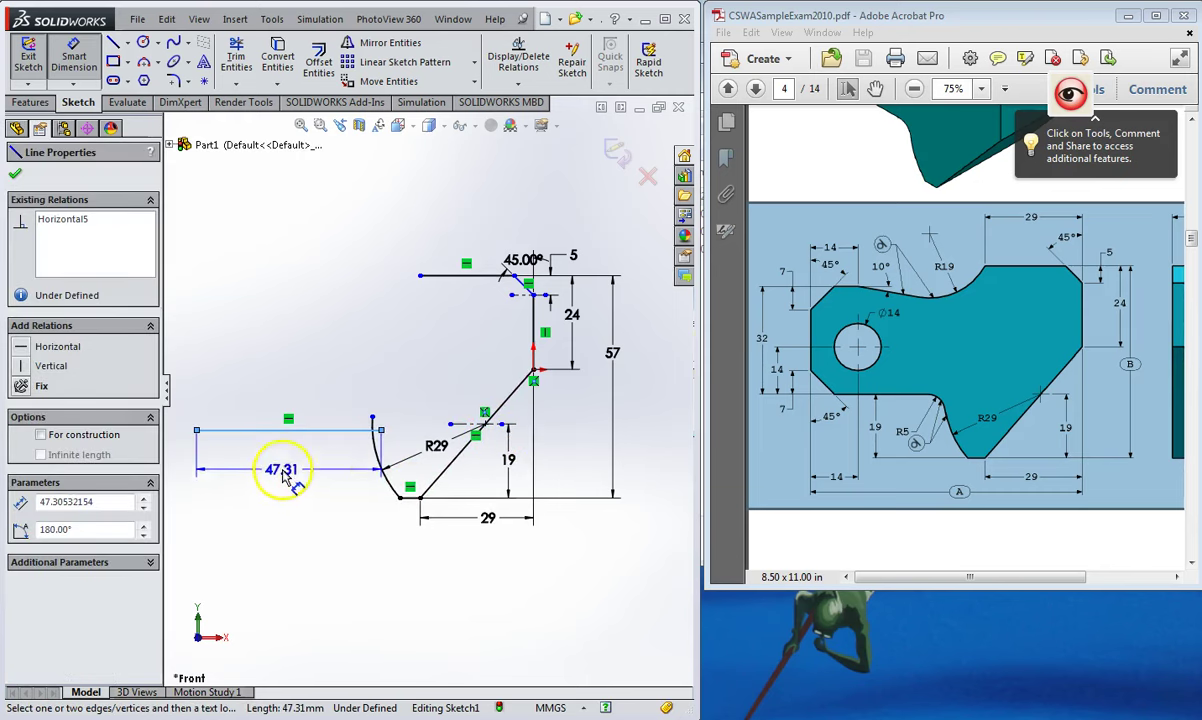
pyautogui.click(409, 500)
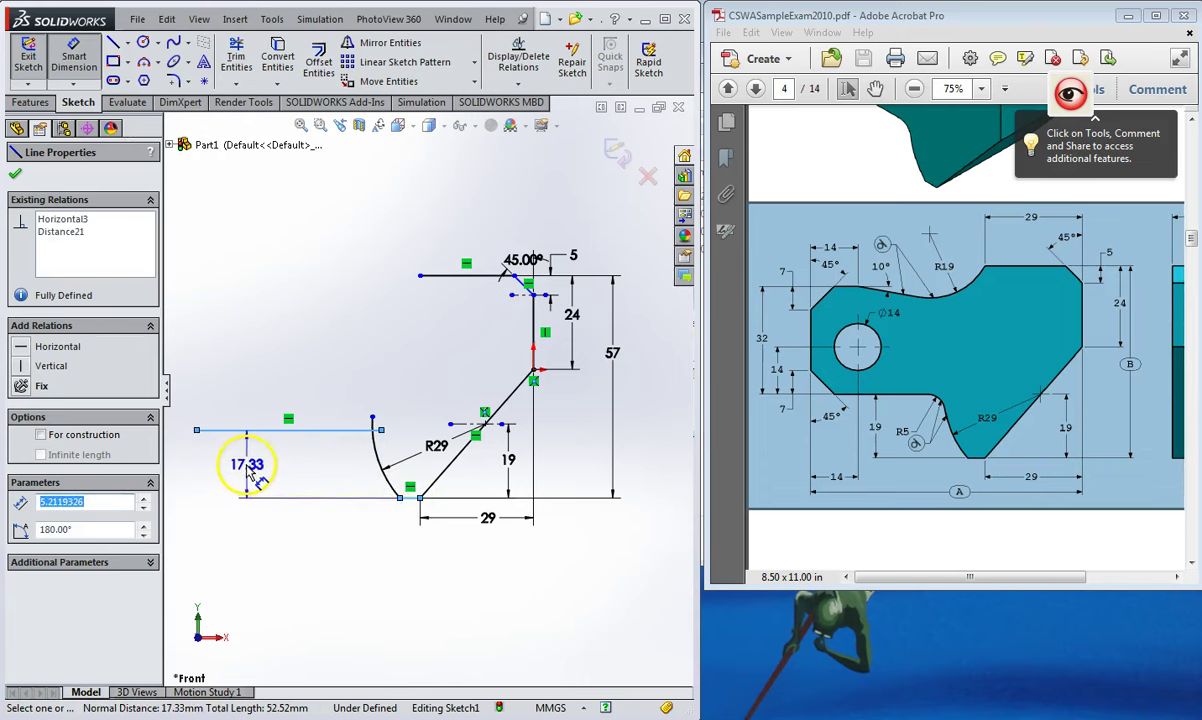
pyautogui.click(247, 472)
pyautogui.write('19')
pyautogui.press('Return')
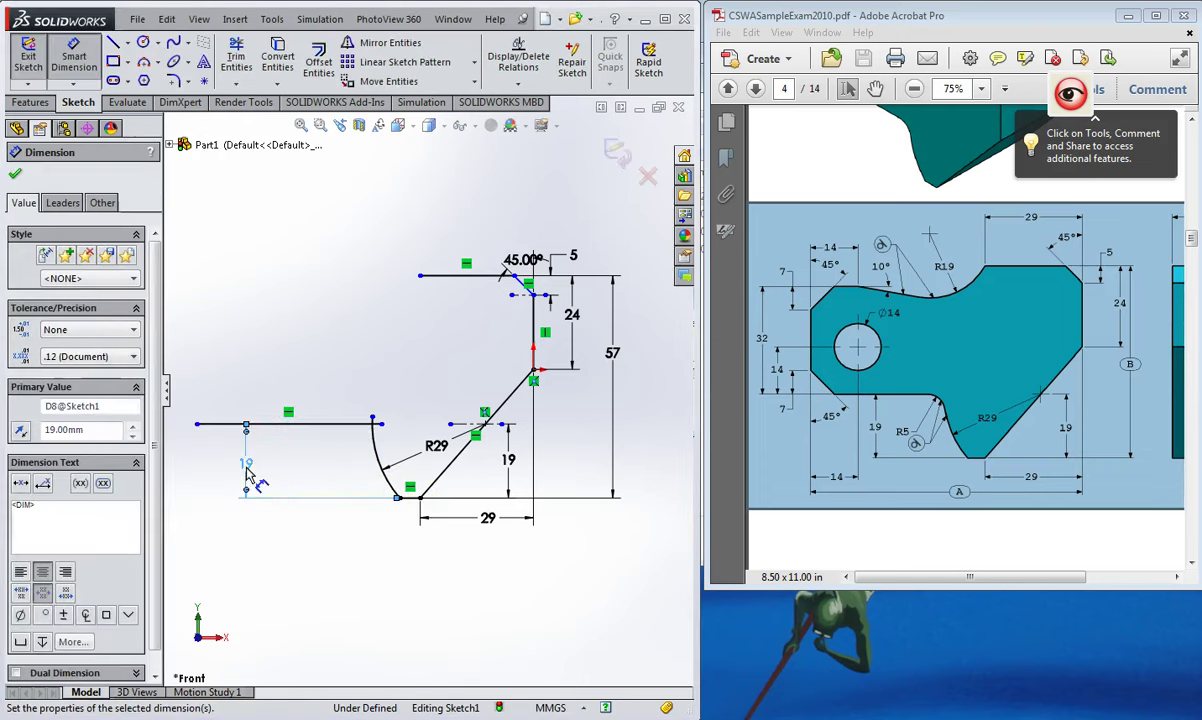
# - Trim the long left horizontal line and the upper end of the R29 arc to a corner
pyautogui.click(236, 55)
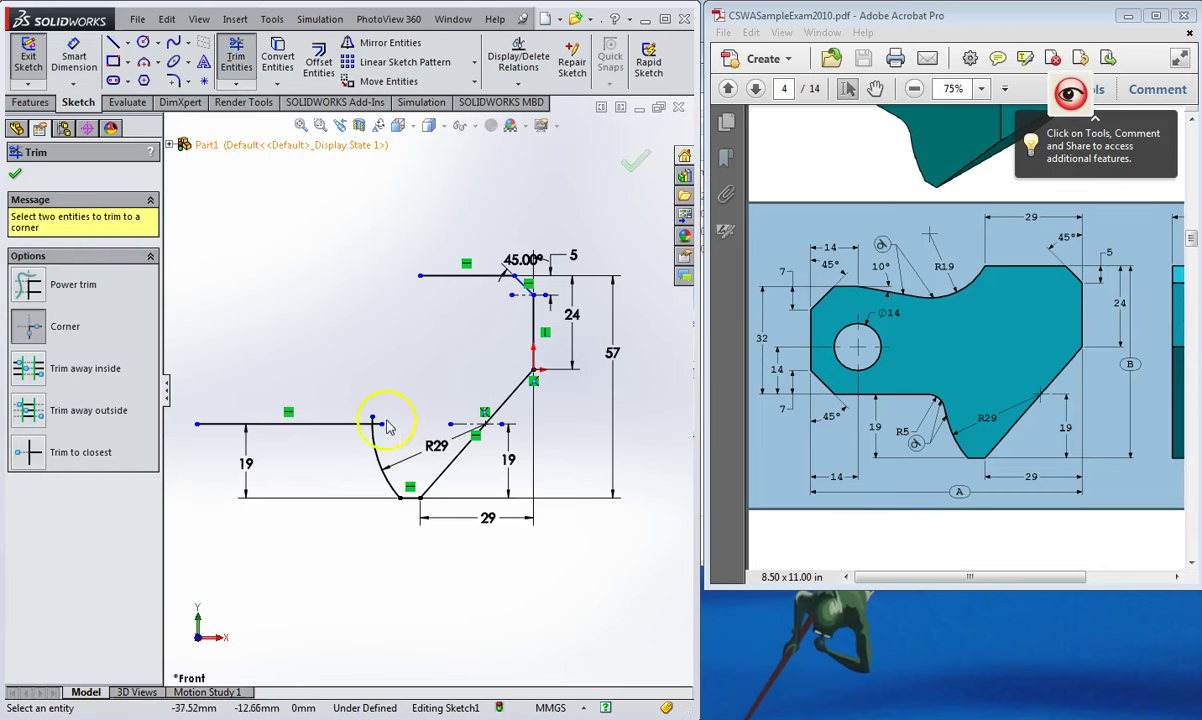
pyautogui.click(352, 426)
pyautogui.click(372, 440)
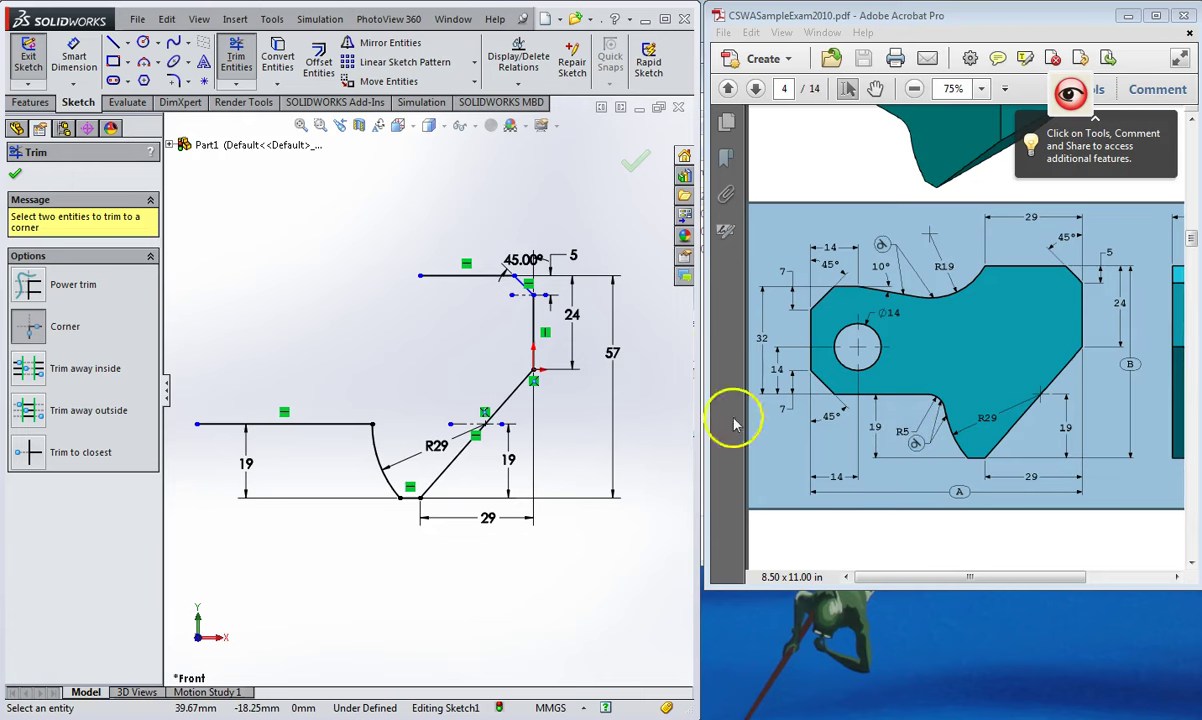
# - Fillet the corner between the left horizontal line and the R29 arc at 5 mm, and move its radius dimension to the arc's inner side
pyautogui.click(173, 83)
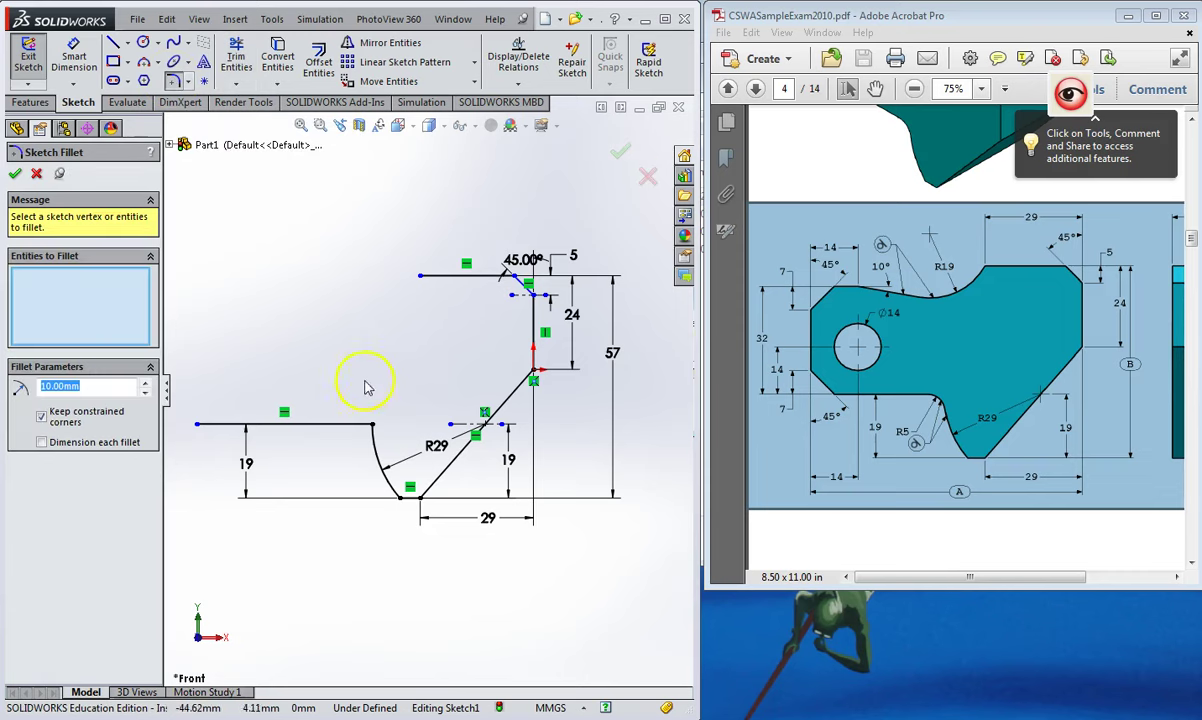
pyautogui.click(373, 424)
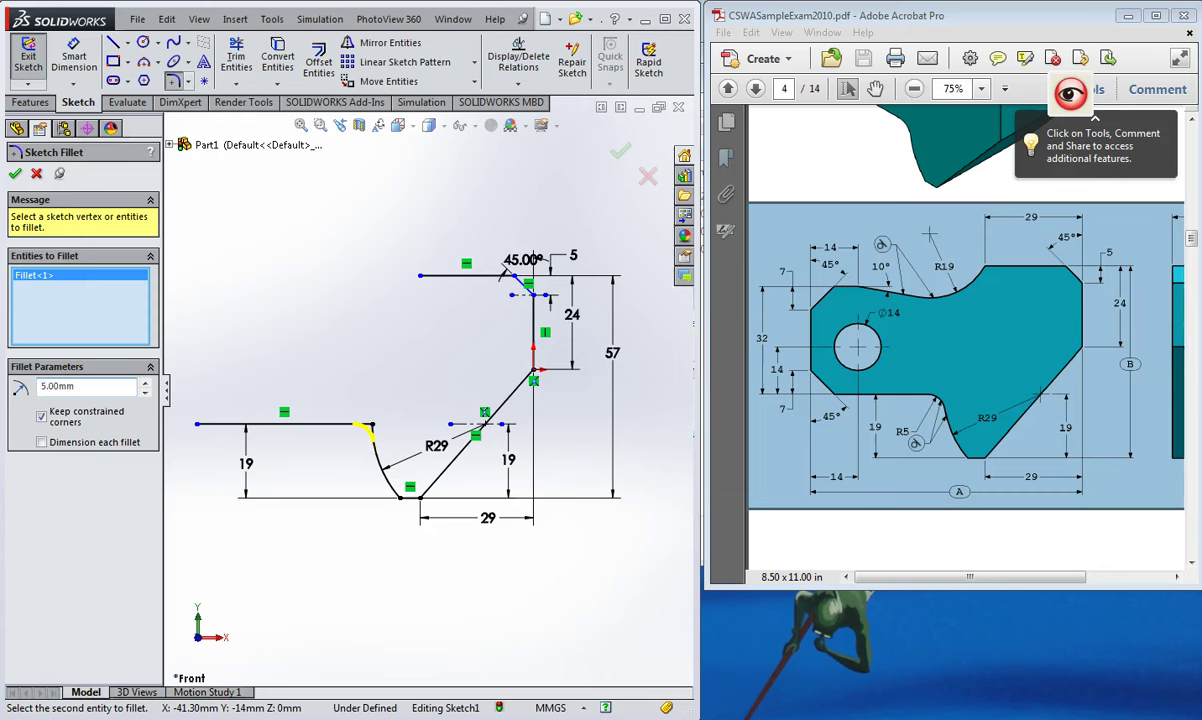
pyautogui.click(15, 174)
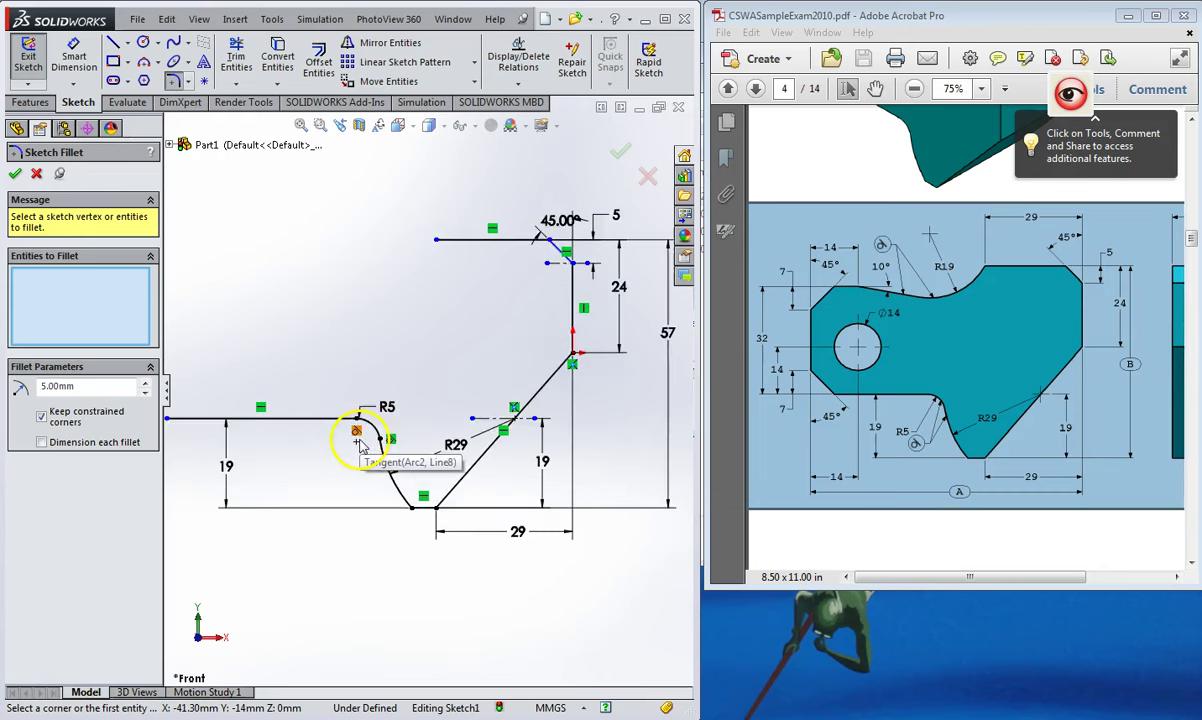
pyautogui.scroll(-3, 358, 445)
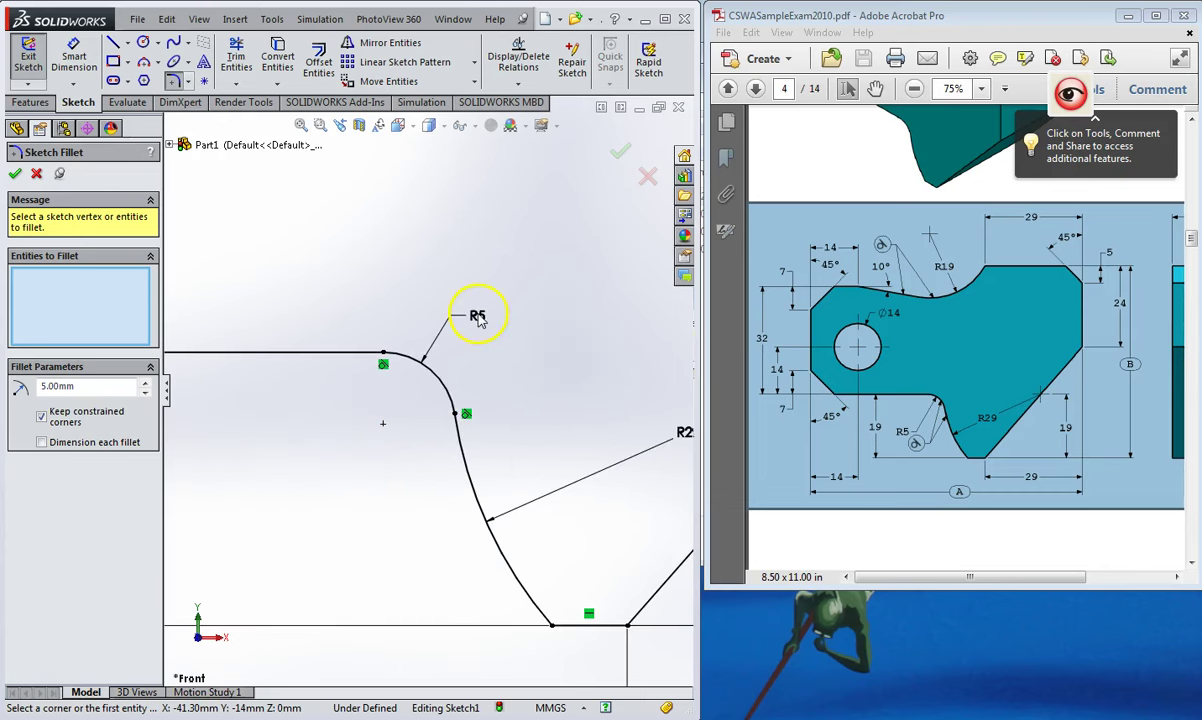
pyautogui.press('Escape')
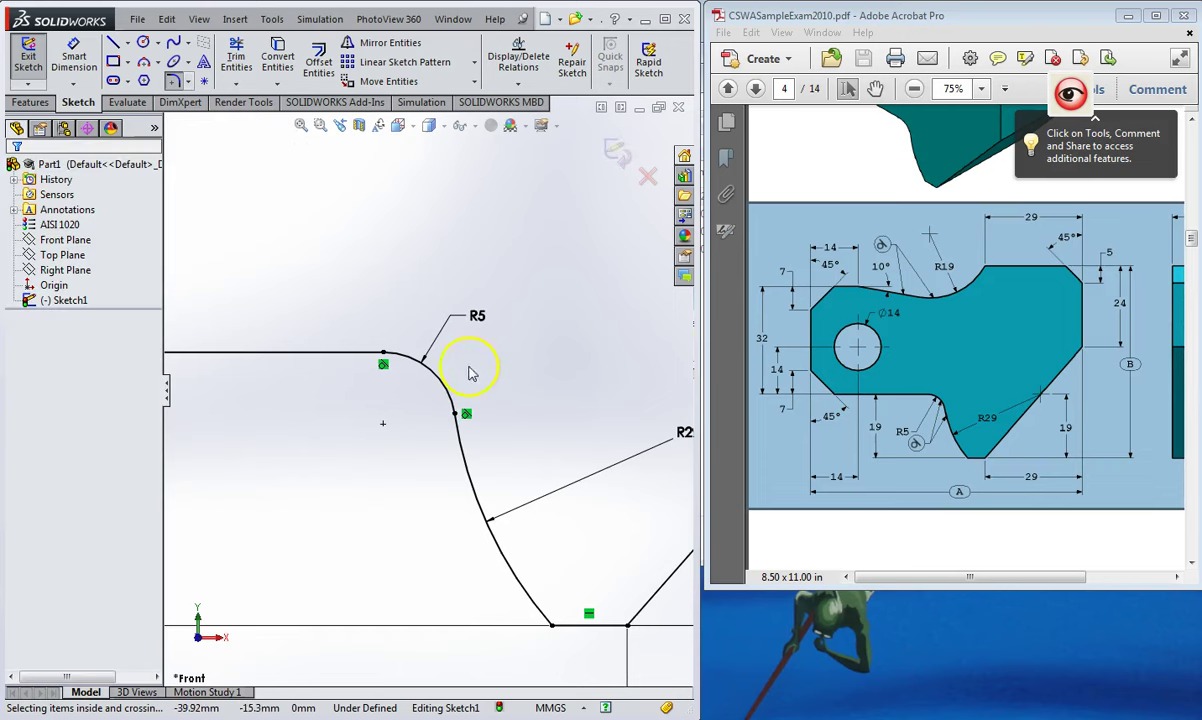
pyautogui.moveTo(474, 318)
pyautogui.mouseDown()
pyautogui.moveTo(354, 437)
pyautogui.moveTo(327, 444)
pyautogui.mouseUp()
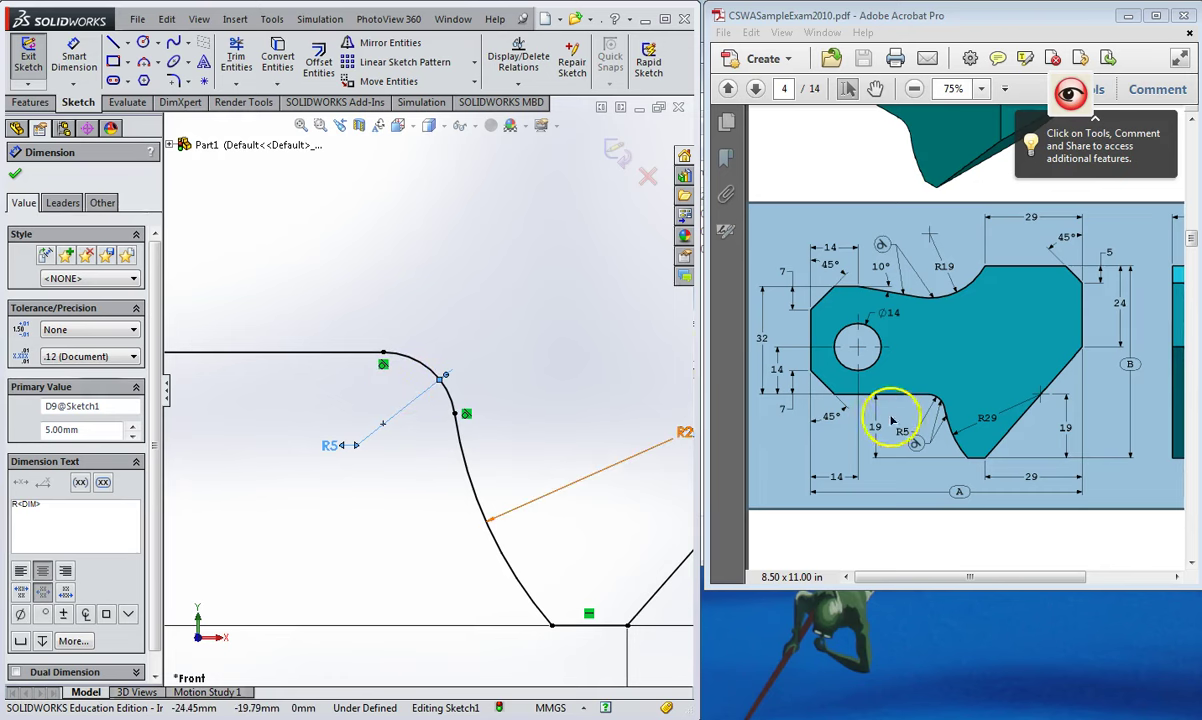
# - Sketch a vertical line about 53 mm long upward from the left end of the long horizontal line
pyautogui.scroll(6, 560, 458)
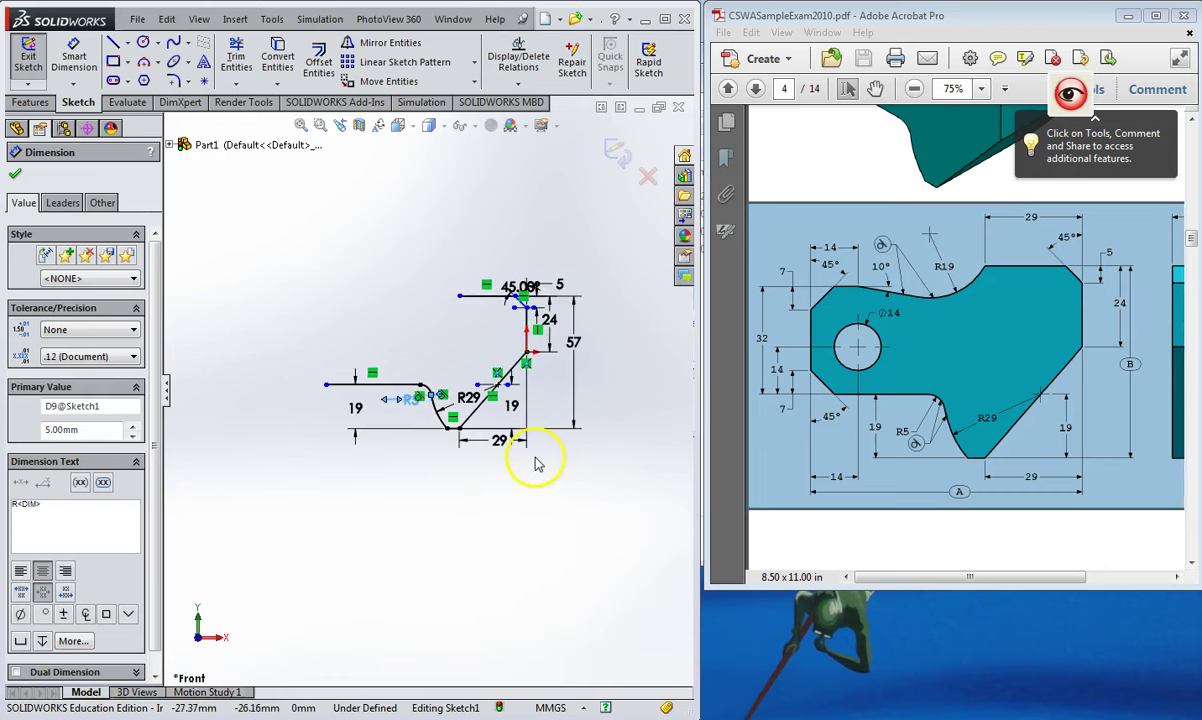
pyautogui.scroll(-2, 535, 460)
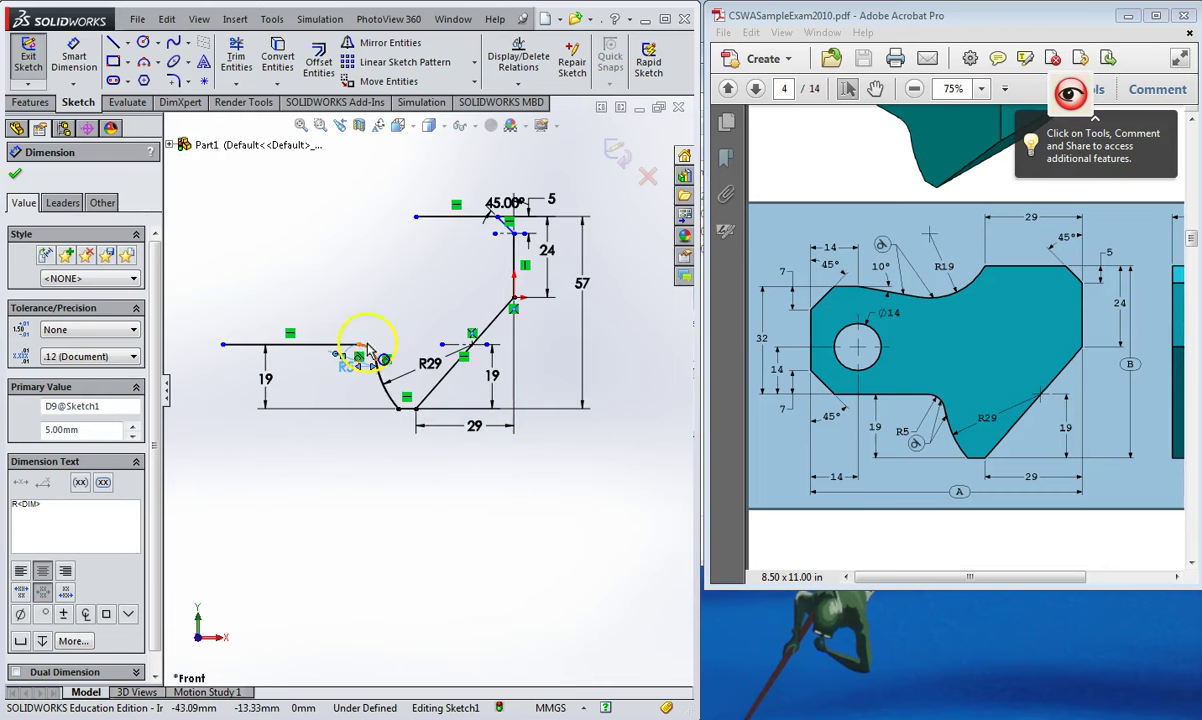
pyautogui.click(115, 43)
pyautogui.click(223, 345)
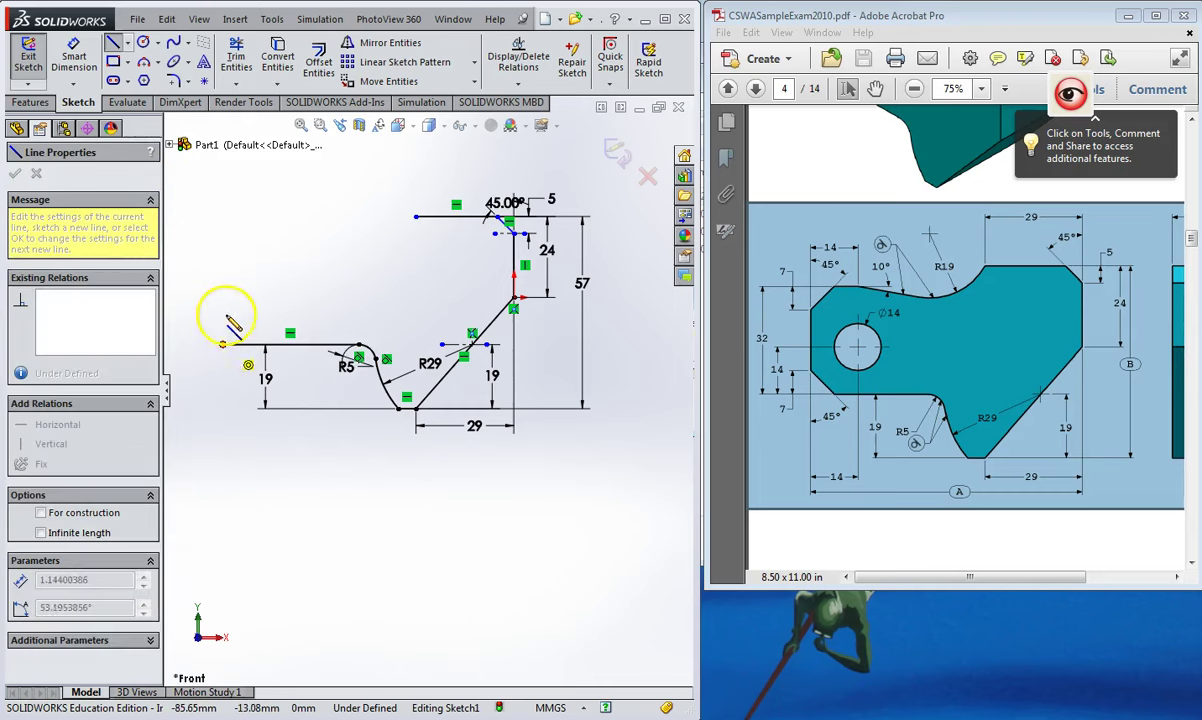
pyautogui.click(223, 165)
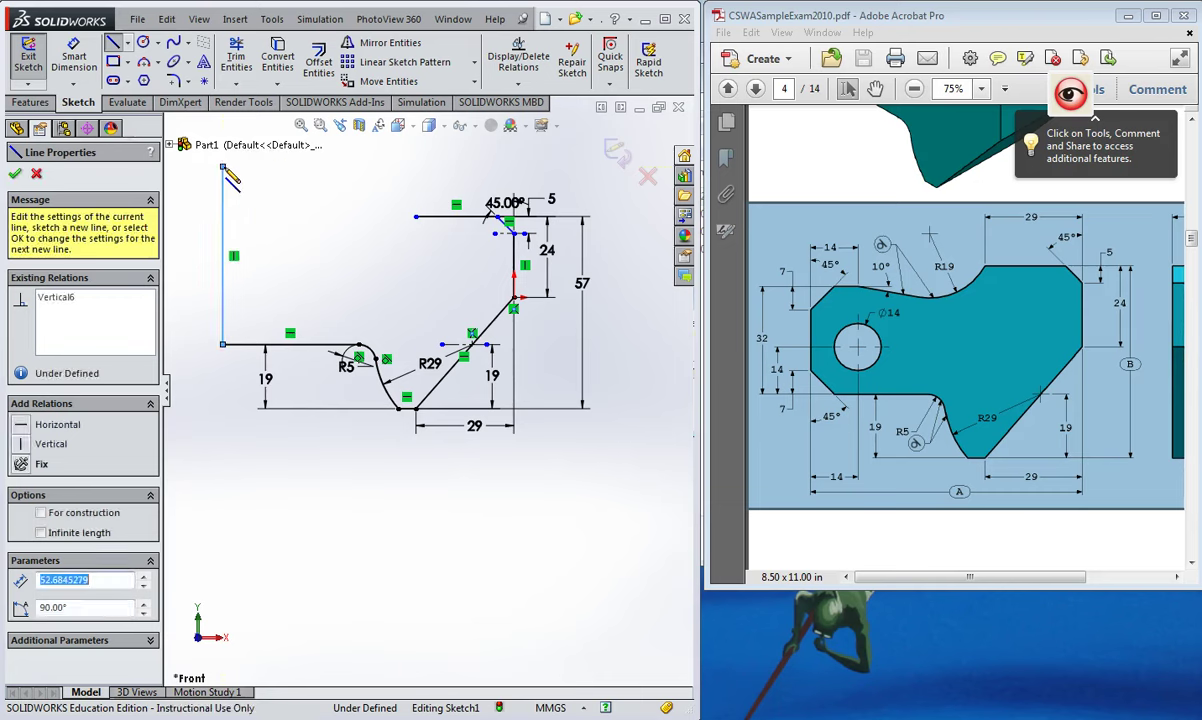
# - Dimension the overall width between the left vertical line and the right vertical line to 81 mm
pyautogui.click(76, 60)
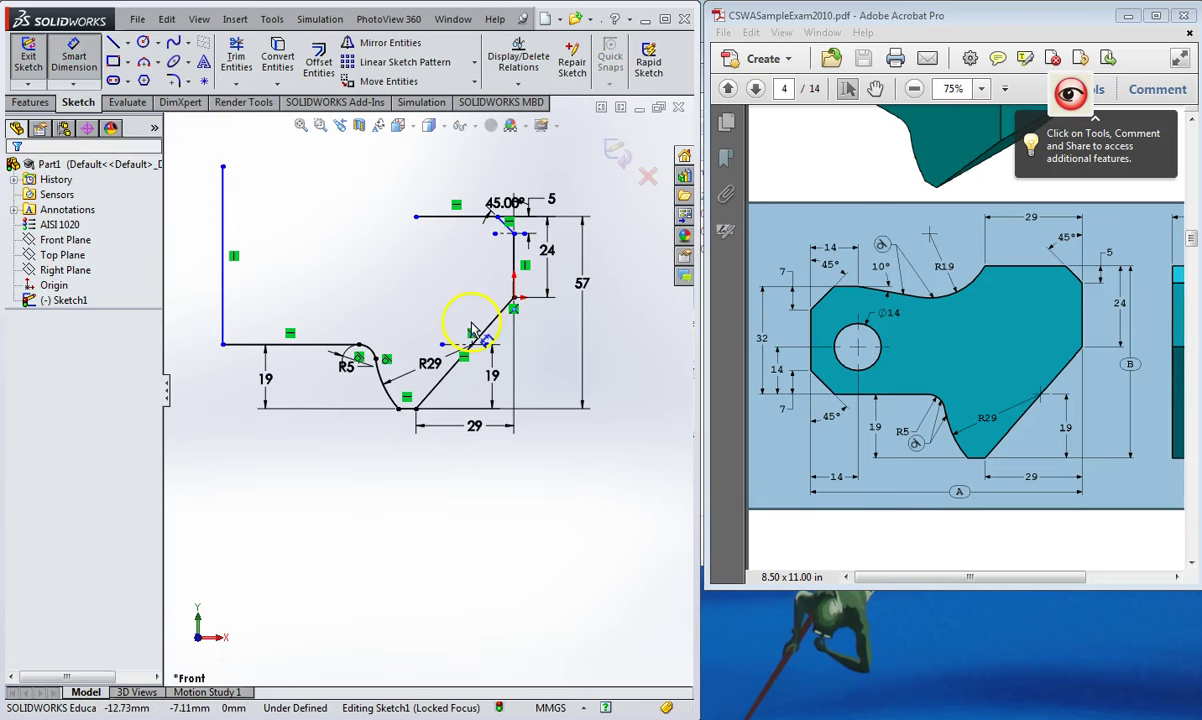
pyautogui.click(222, 282)
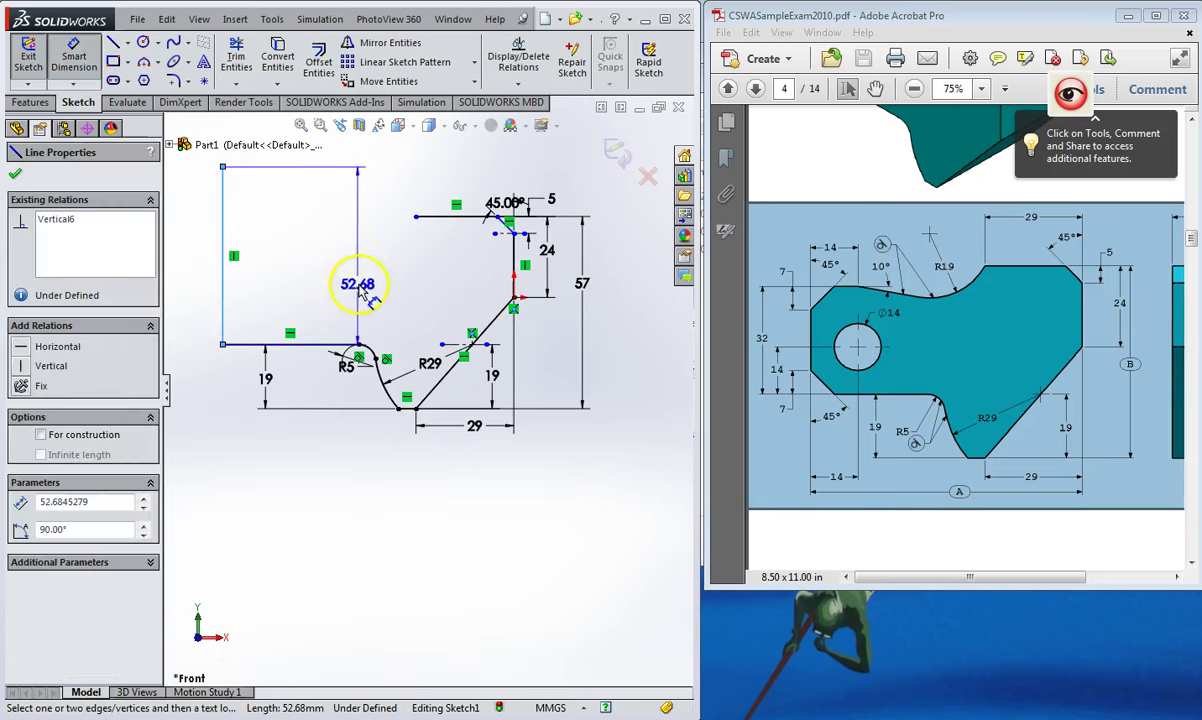
pyautogui.click(514, 276)
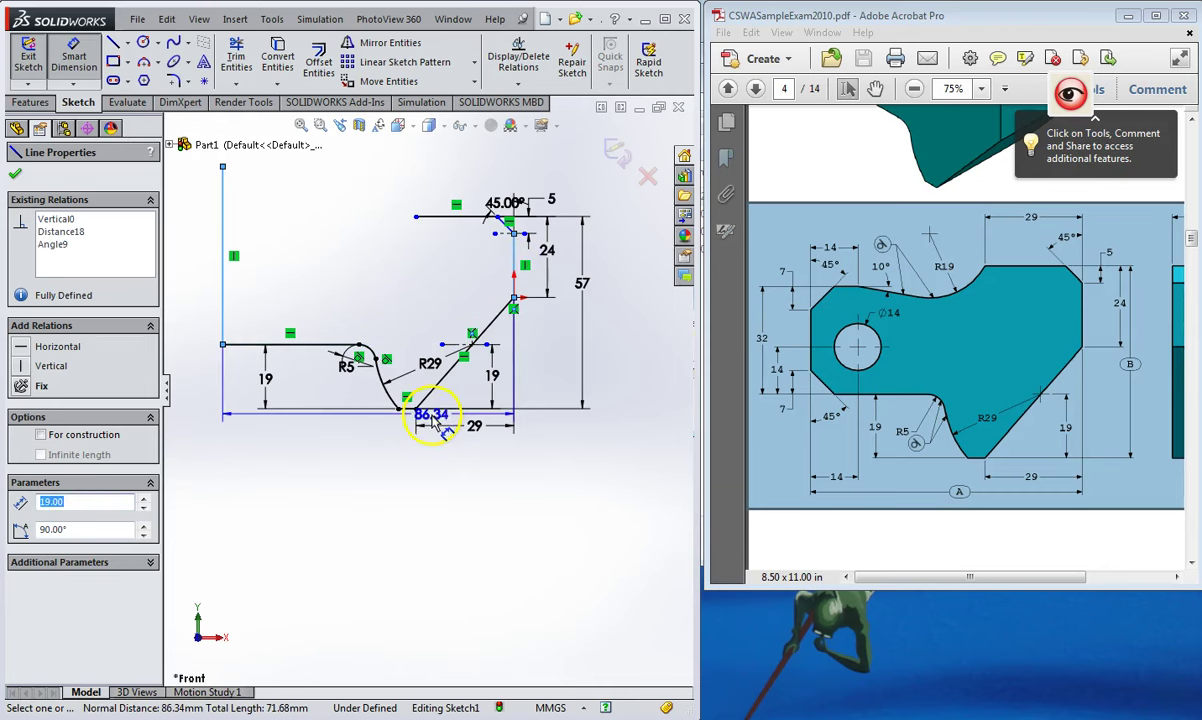
pyautogui.click(392, 470)
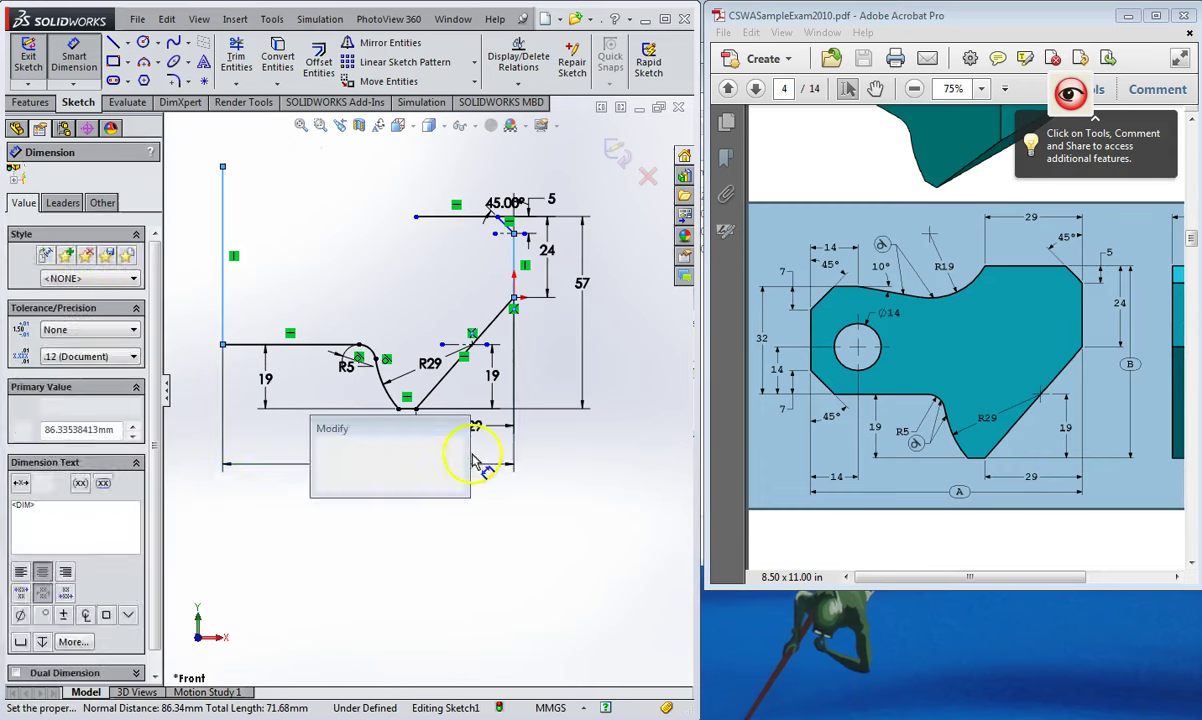
pyautogui.scroll(-5, 934, 531)
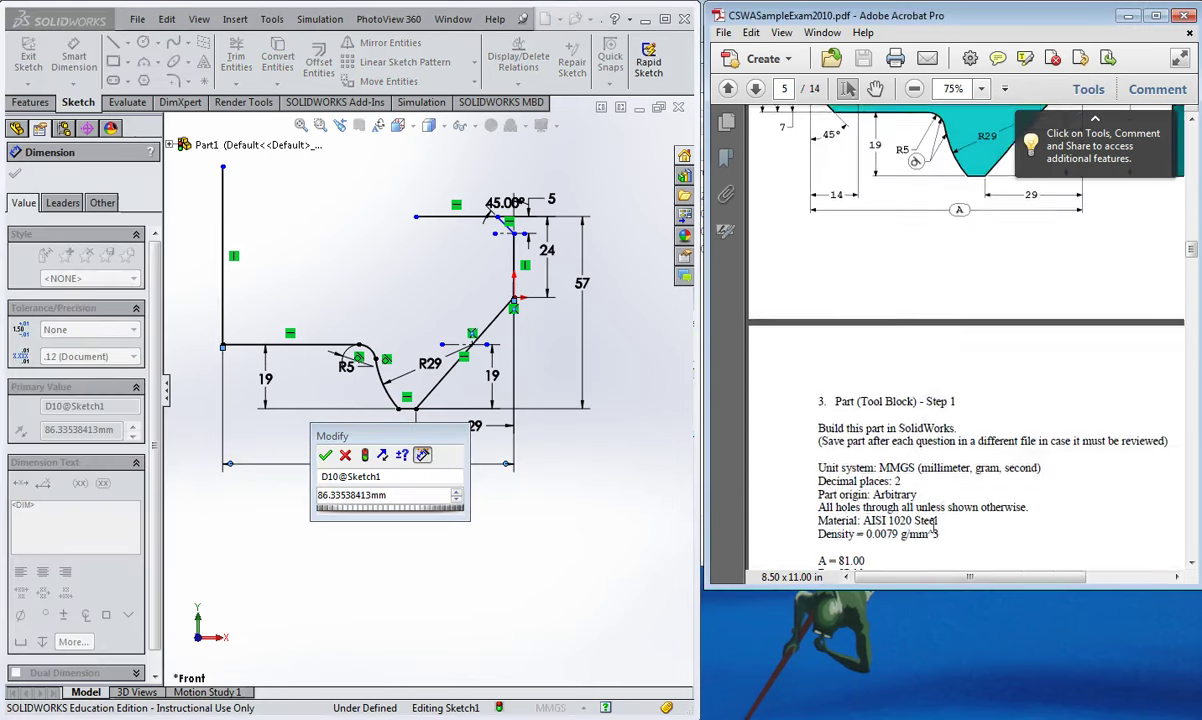
pyautogui.scroll(-3, 934, 531)
pyautogui.scroll(8, 932, 521)
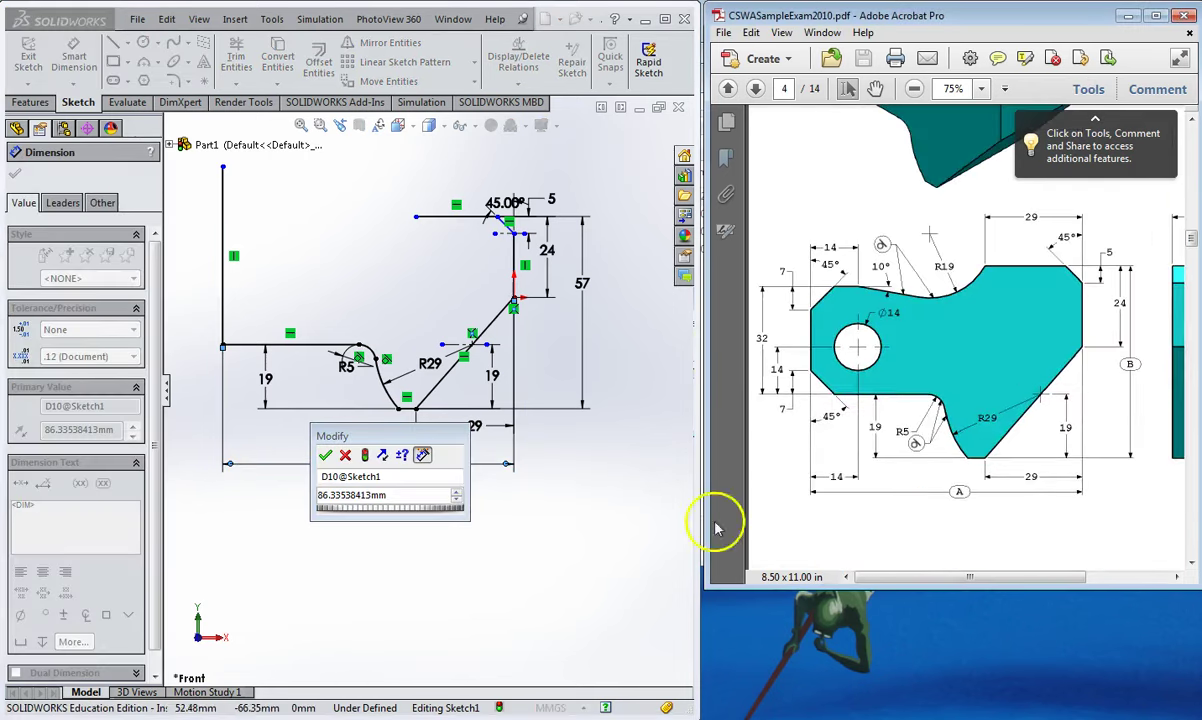
pyautogui.click(370, 498)
pyautogui.write('81')
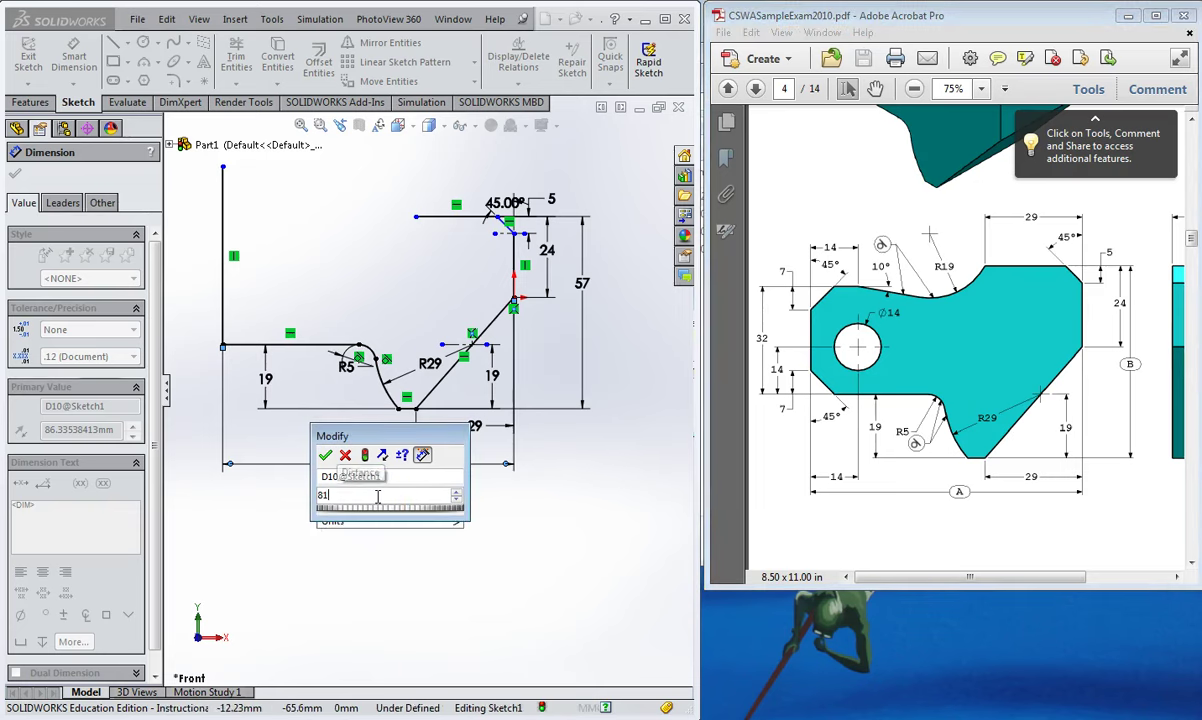
pyautogui.press('Return')
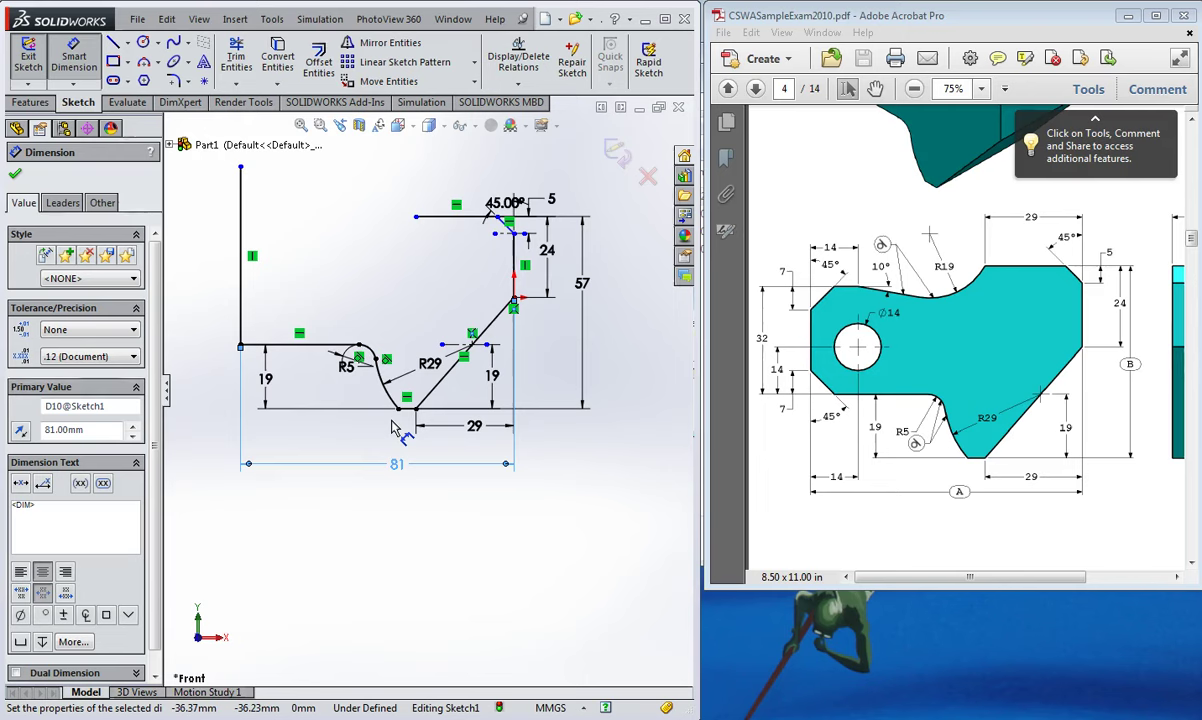
# - Sketch a diagonal line about 14 mm long across the lower-left corner, from the left vertical line to the horizontal line
pyautogui.click(117, 50)
pyautogui.moveTo(241, 317)
pyautogui.mouseDown()
pyautogui.moveTo(263, 340)
pyautogui.moveTo(310, 345)
pyautogui.moveTo(280, 344)
pyautogui.mouseUp()
pyautogui.press('Escape')
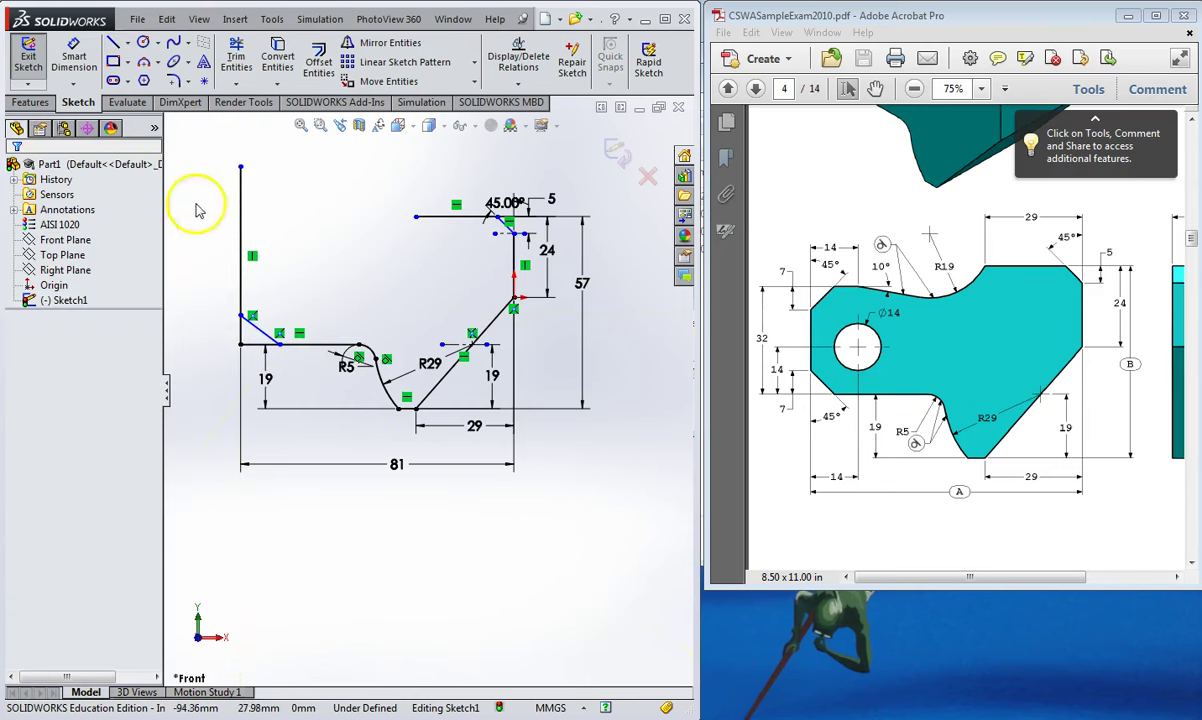
# - Dimension the angle between the lower-left diagonal line and the left vertical line to 45°
pyautogui.click(75, 55)
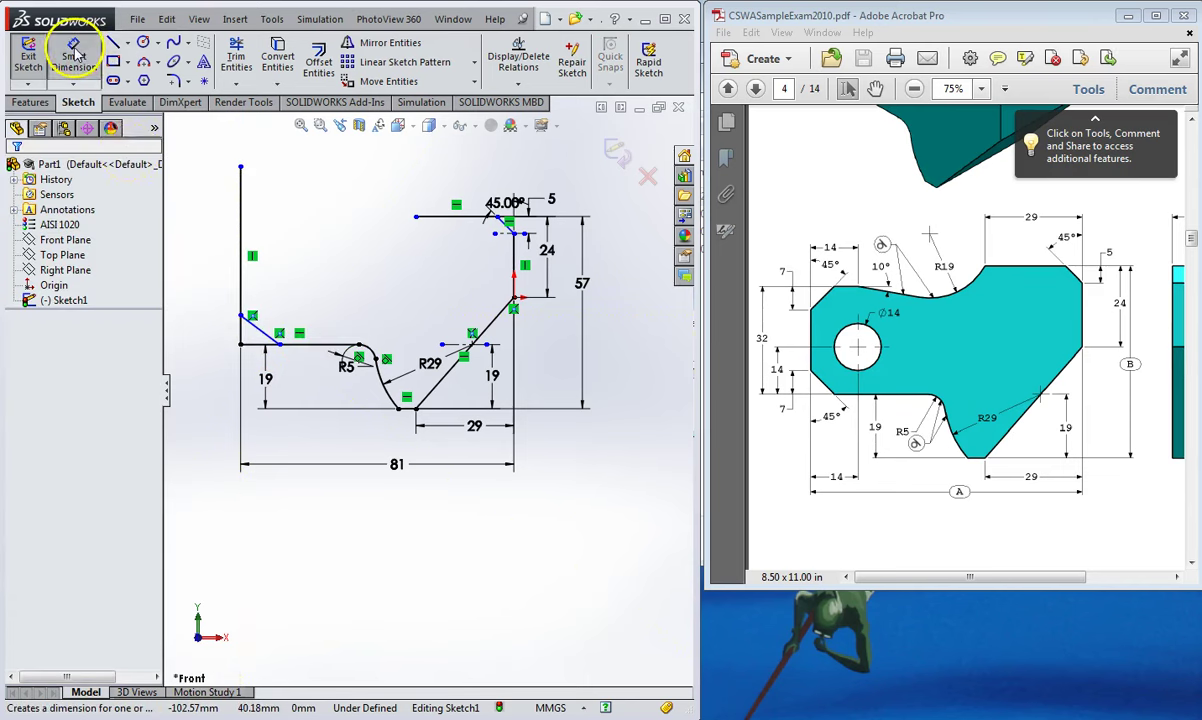
pyautogui.click(247, 338)
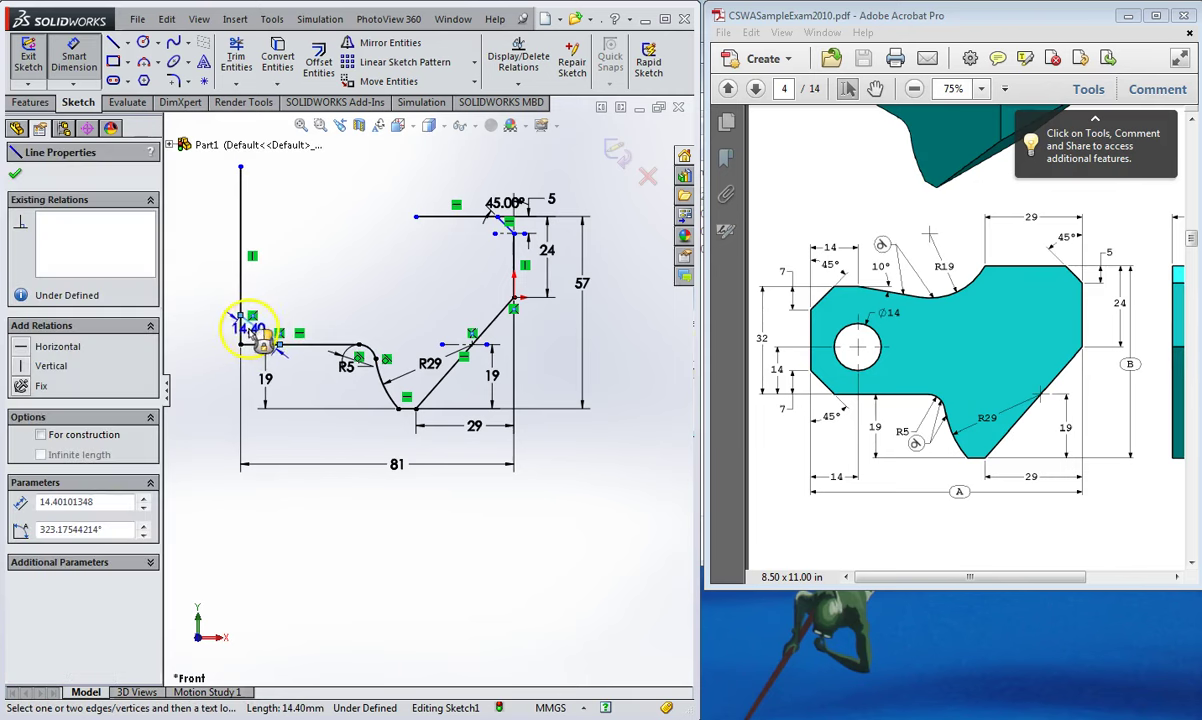
pyautogui.click(242, 336)
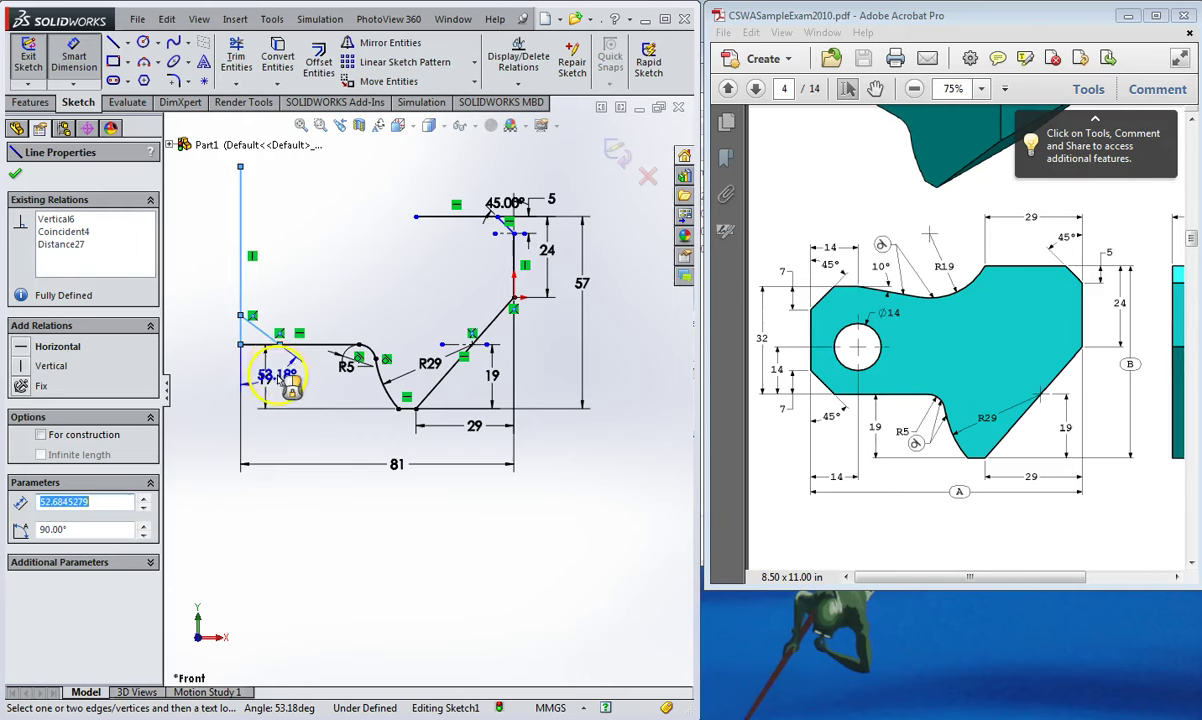
pyautogui.click(281, 378)
pyautogui.write('45')
pyautogui.press('Return')
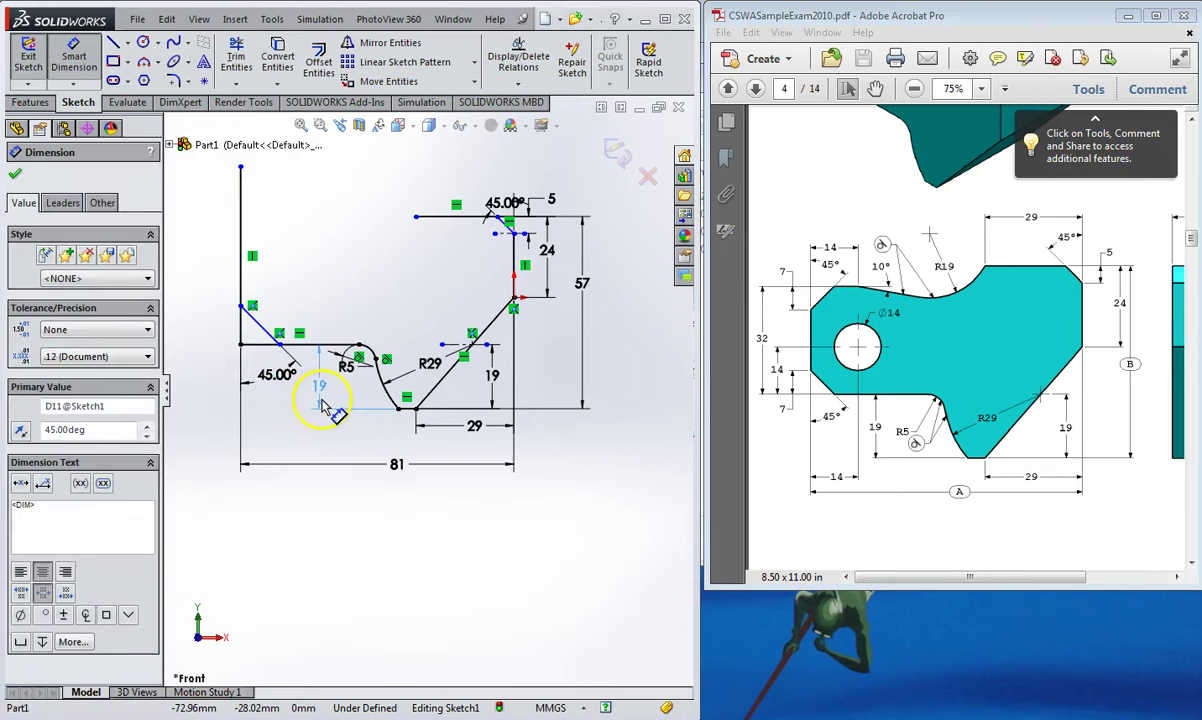
# - Reposition the left 19 mm dimension clear of the chamfer, and trim the adjoining horizontal and vertical lines to corners with the lower-left diagonal
pyautogui.click(322, 405)
pyautogui.click(240, 57)
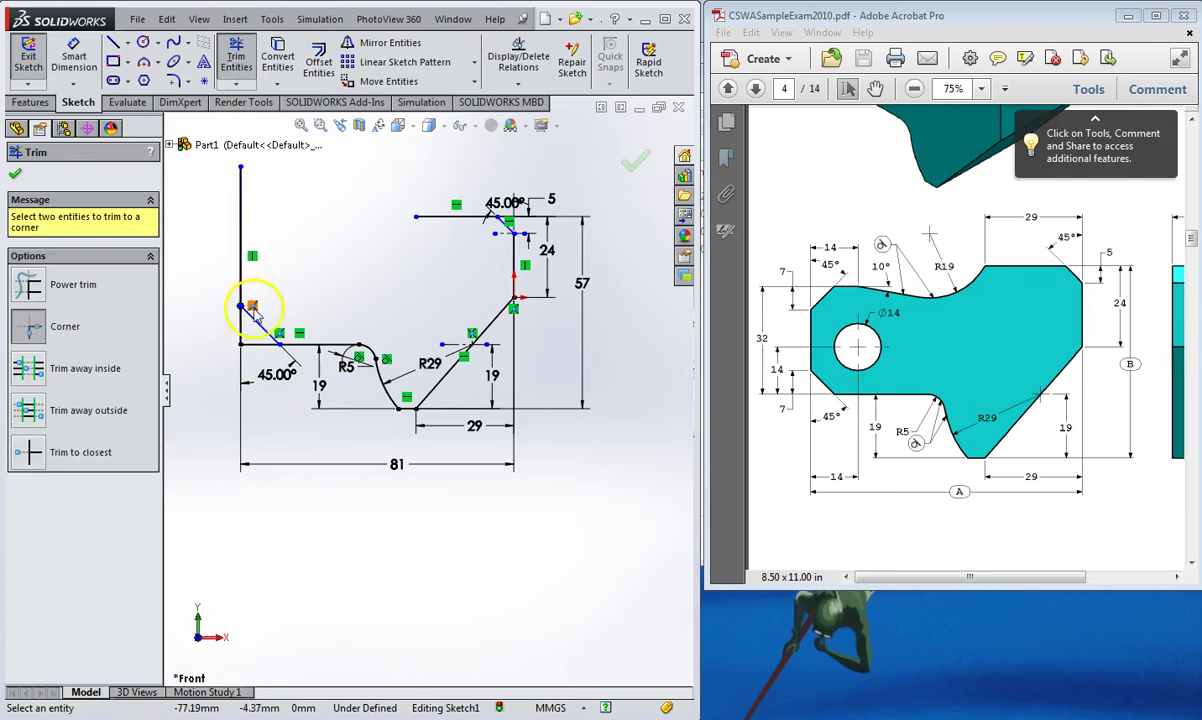
pyautogui.click(298, 345)
pyautogui.click(241, 285)
pyautogui.click(248, 313)
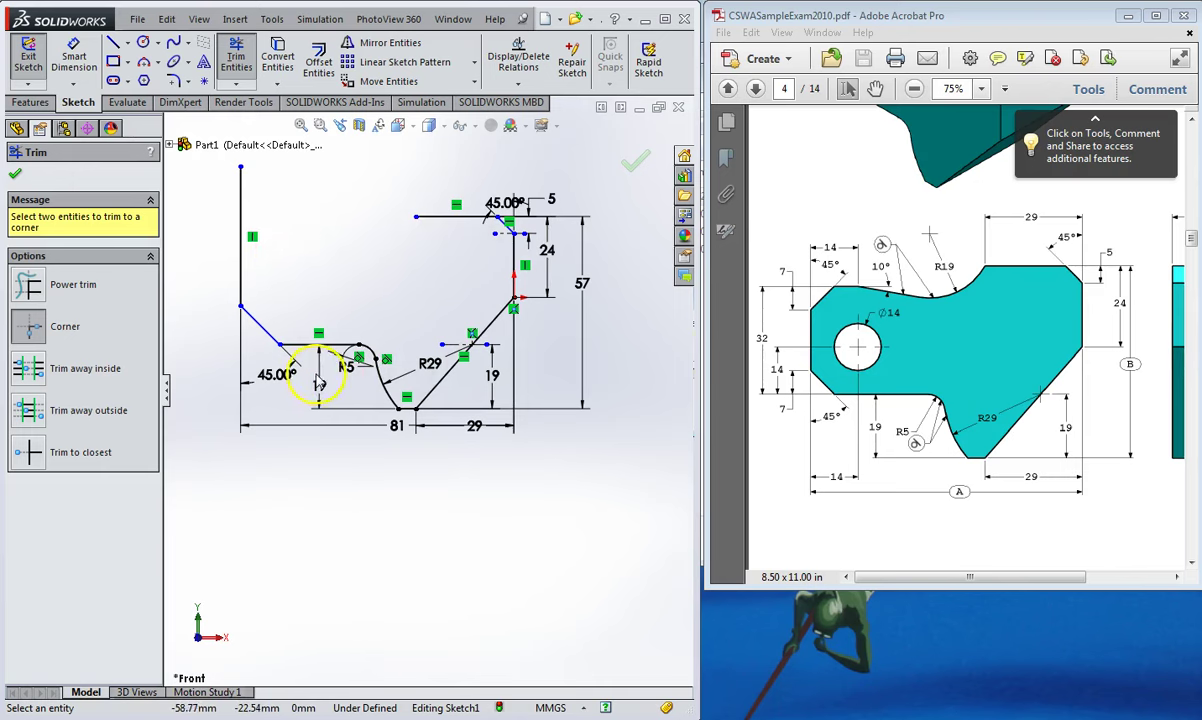
pyautogui.click(16, 174)
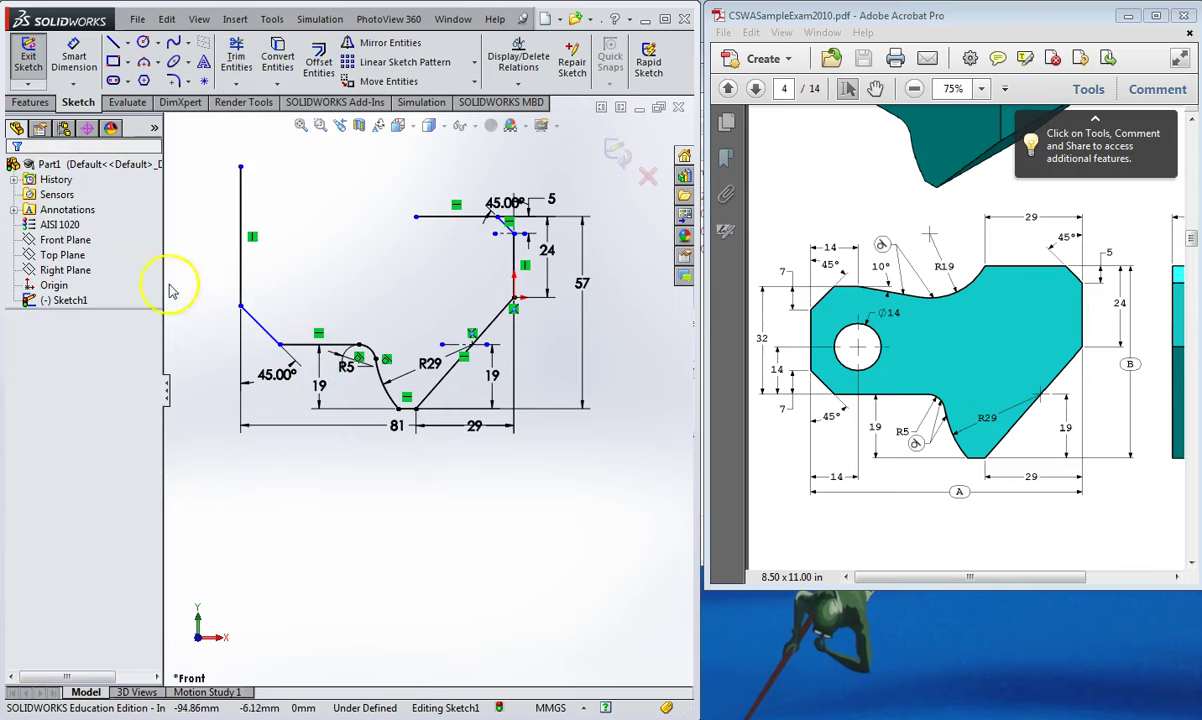
pyautogui.click(317, 378)
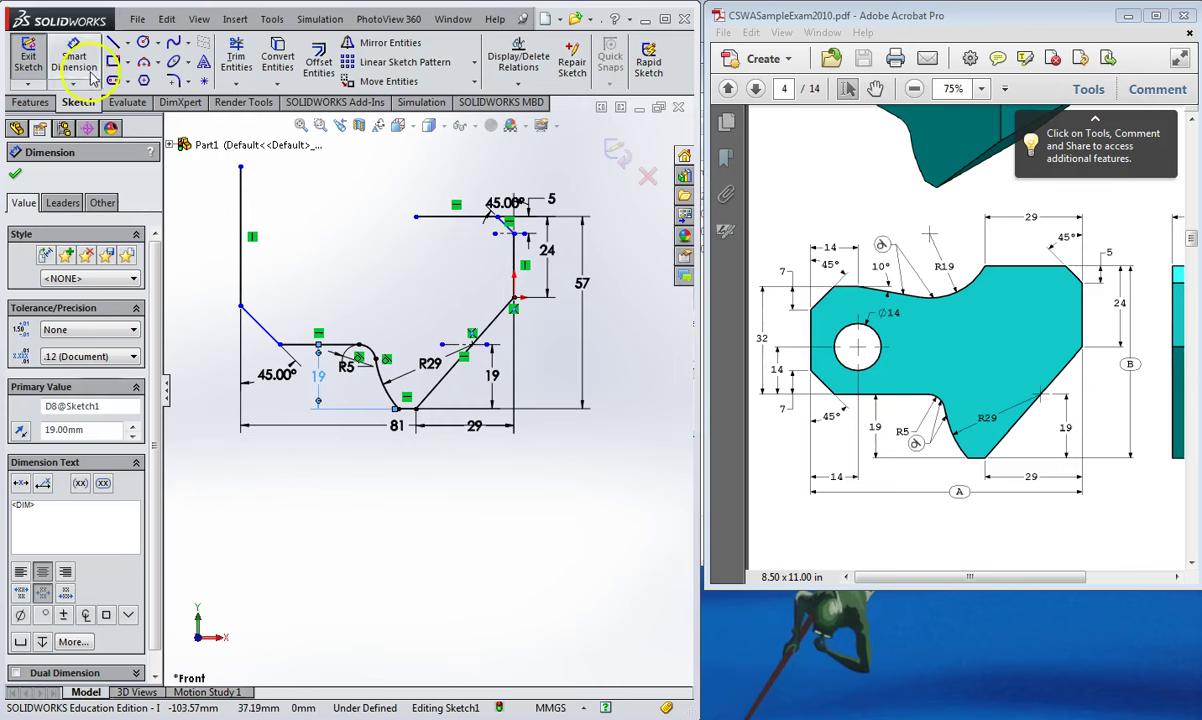
# - Sketch a horizontal line inward from the left vertical line, ending short of the upper-right horizontal line
pyautogui.click(113, 42)
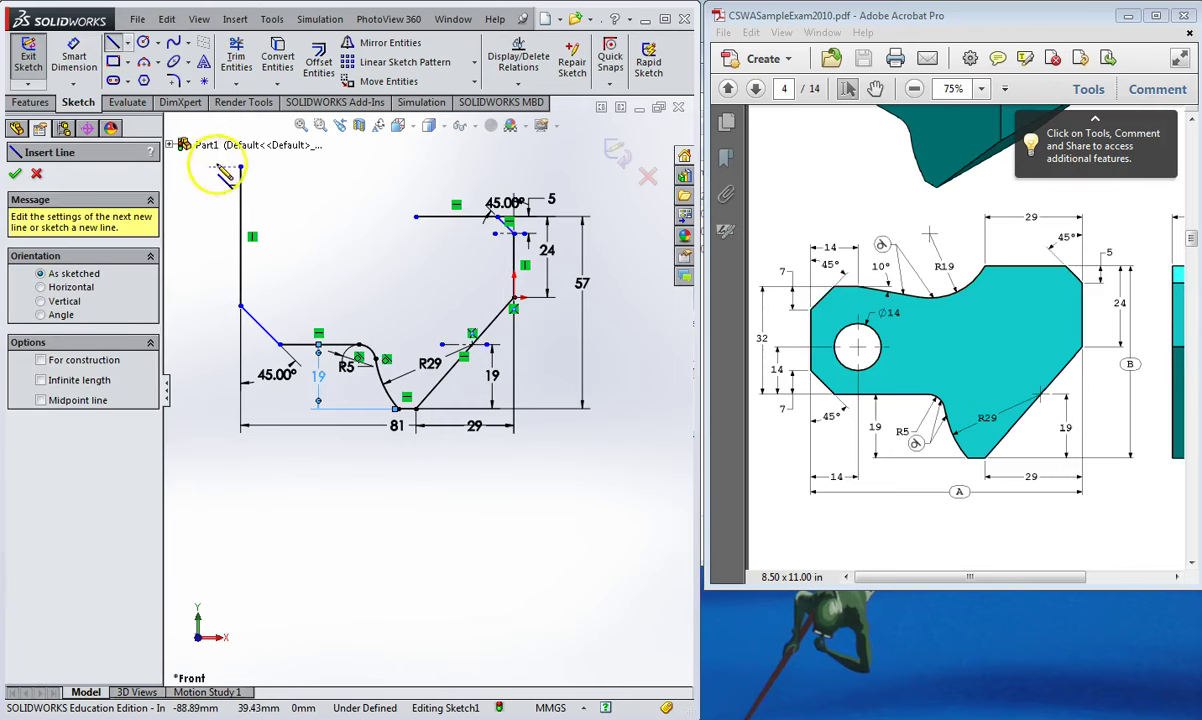
pyautogui.click(241, 236)
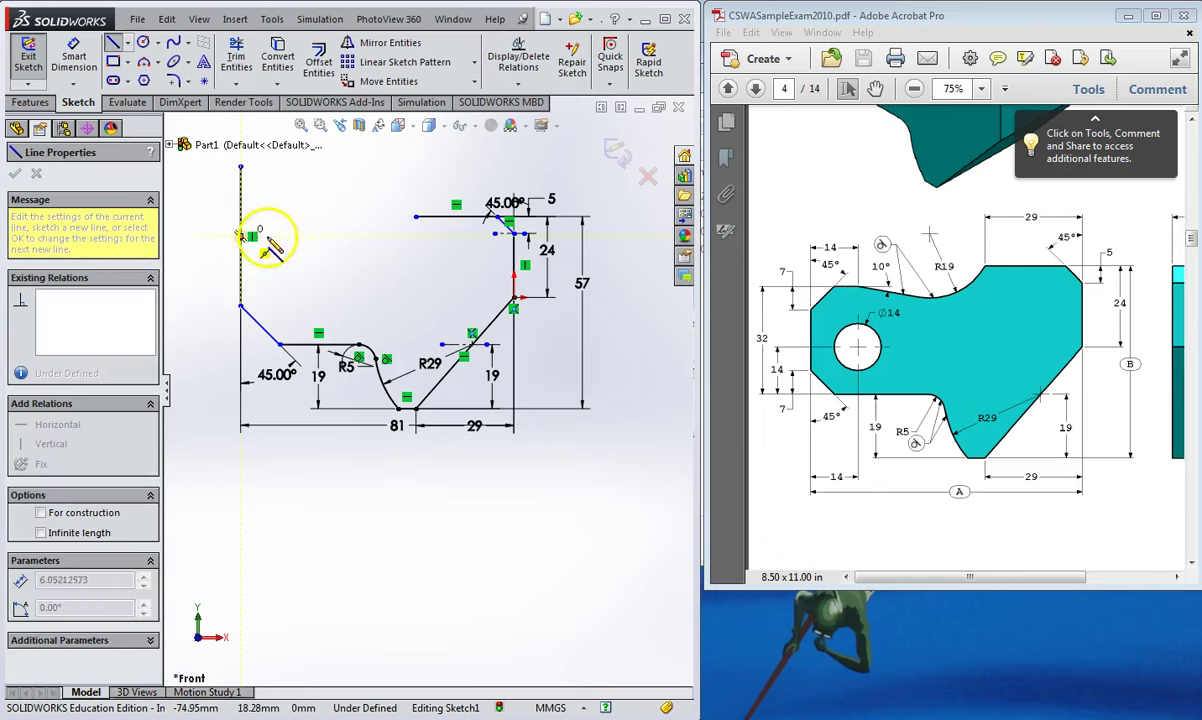
pyautogui.click(347, 236)
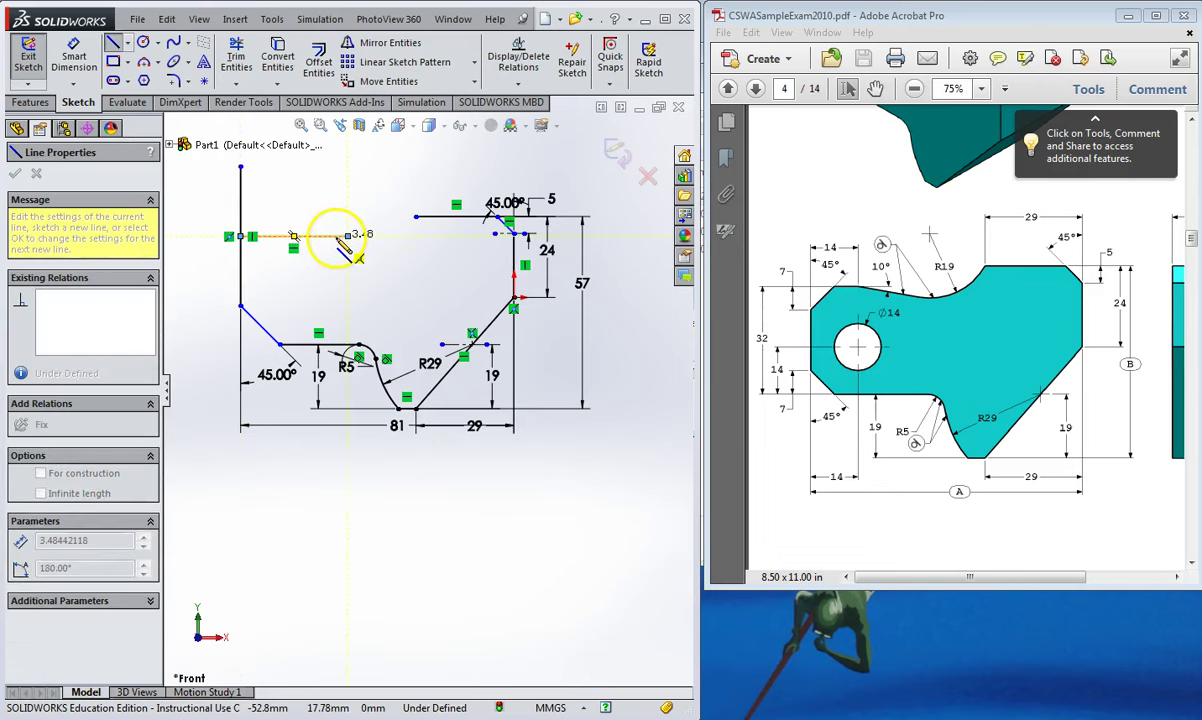
pyautogui.press('Escape')
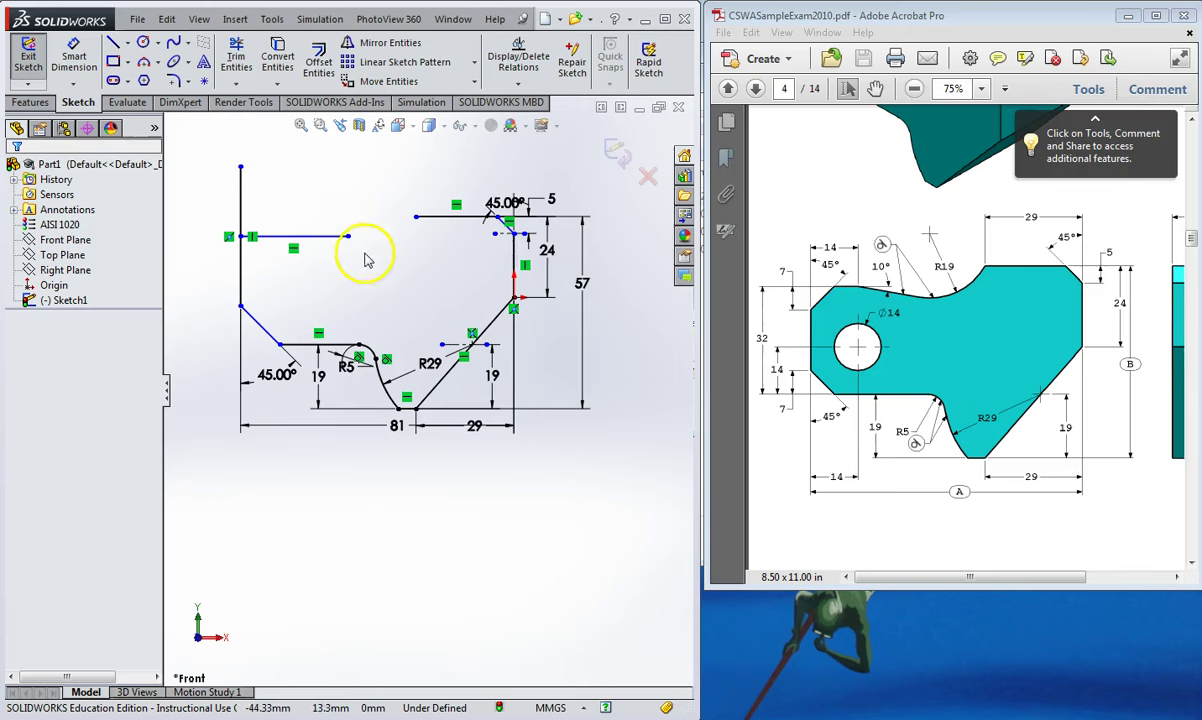
# - Dimension the vertical distance between the new upper horizontal line and the lower-left horizontal line to 32 mm
pyautogui.click(73, 55)
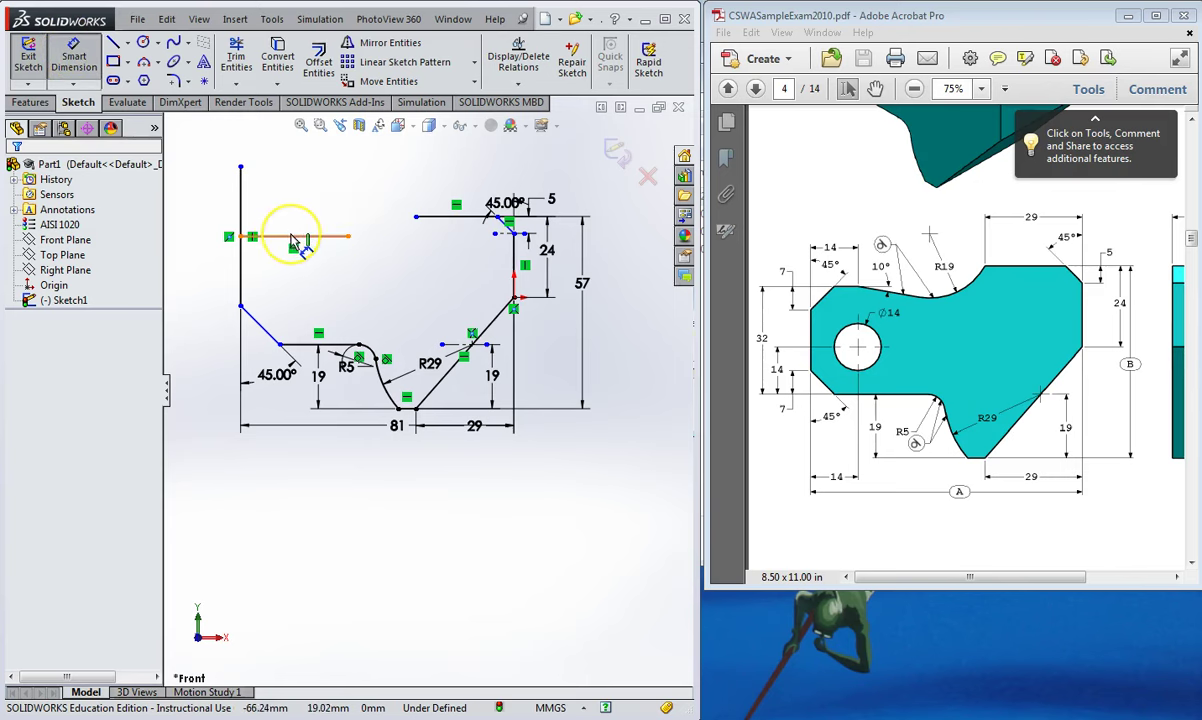
pyautogui.click(292, 236)
pyautogui.click(322, 354)
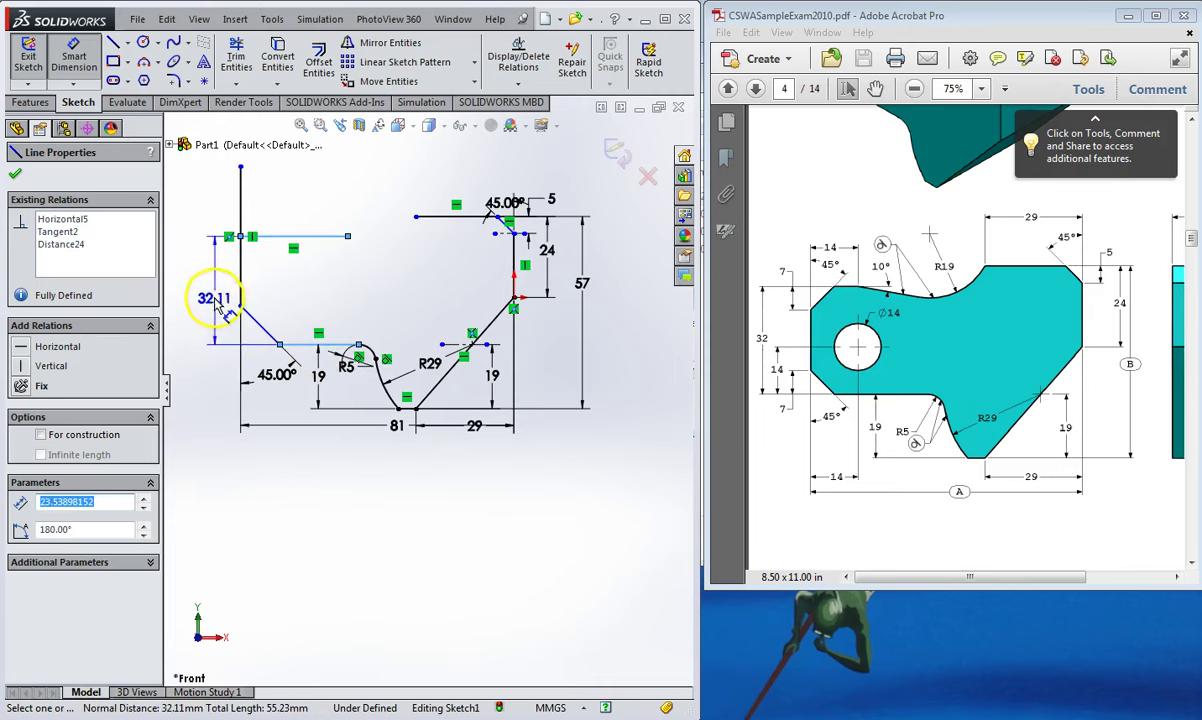
pyautogui.click(180, 292)
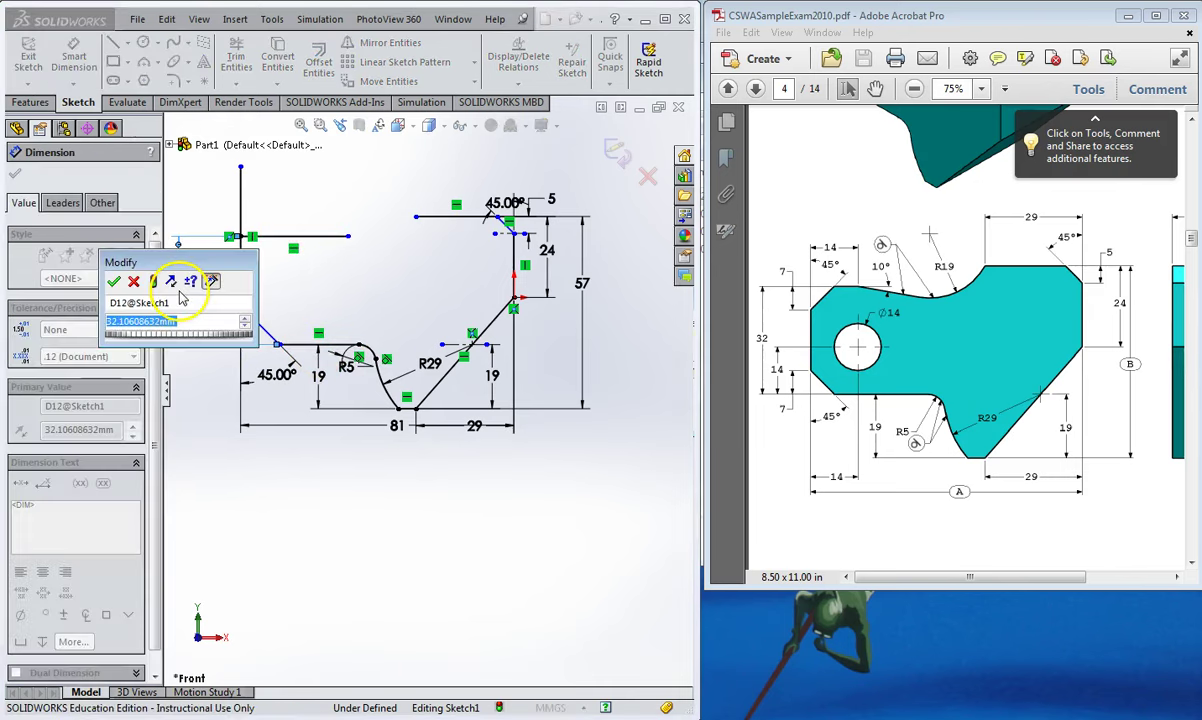
pyautogui.write('32')
pyautogui.press('Return')
# - Trim the left vertical line and the upper-left horizontal line to a corner
pyautogui.click(236, 55)
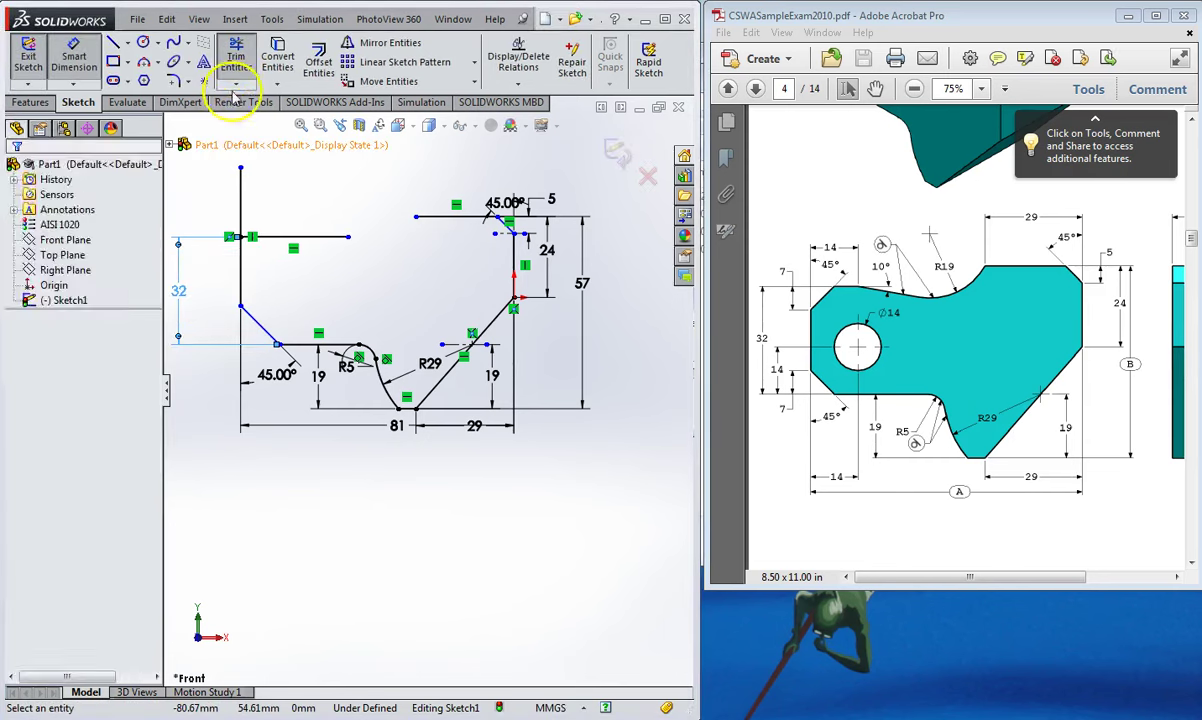
pyautogui.click(240, 250)
pyautogui.click(285, 238)
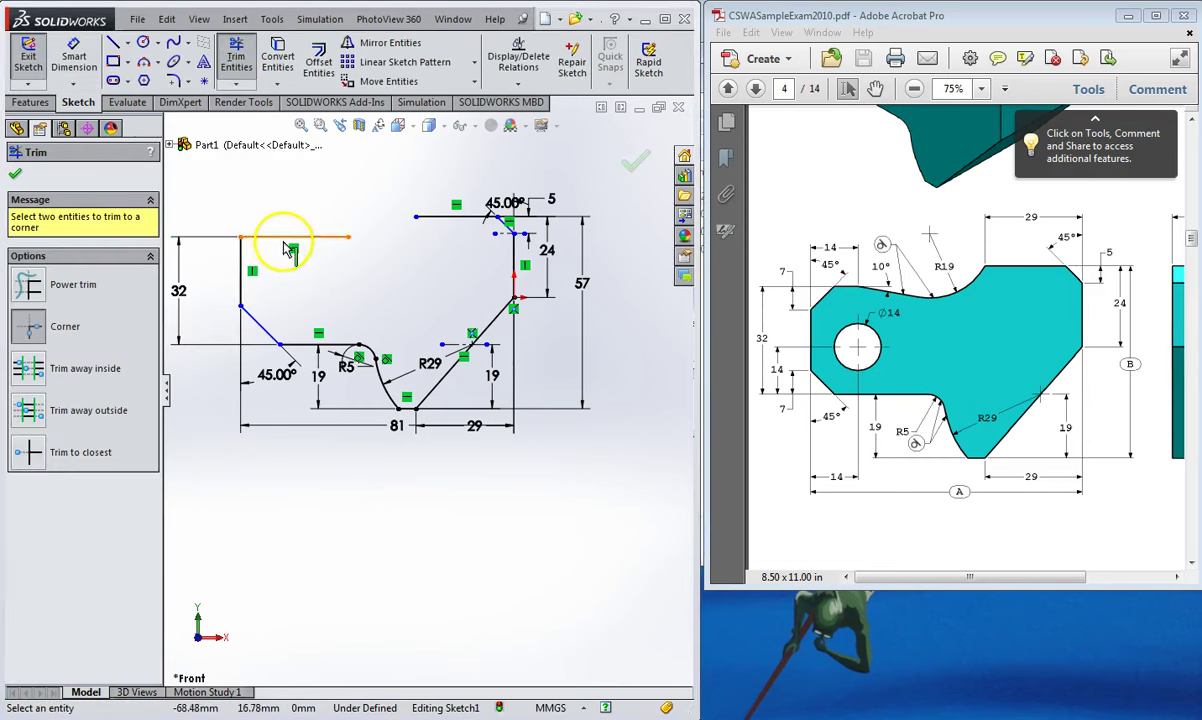
# - Sketch a 45° diagonal line across the upper-left corner, from the left vertical line to the upper horizontal line
pyautogui.click(113, 42)
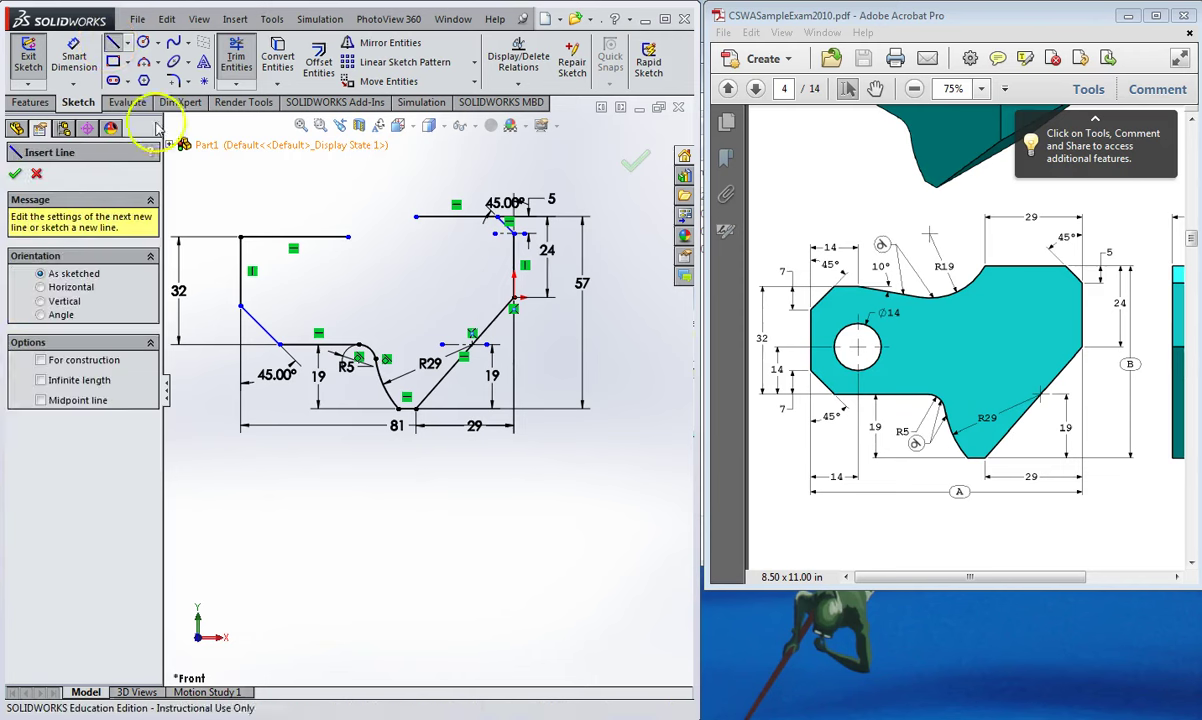
pyautogui.click(240, 266)
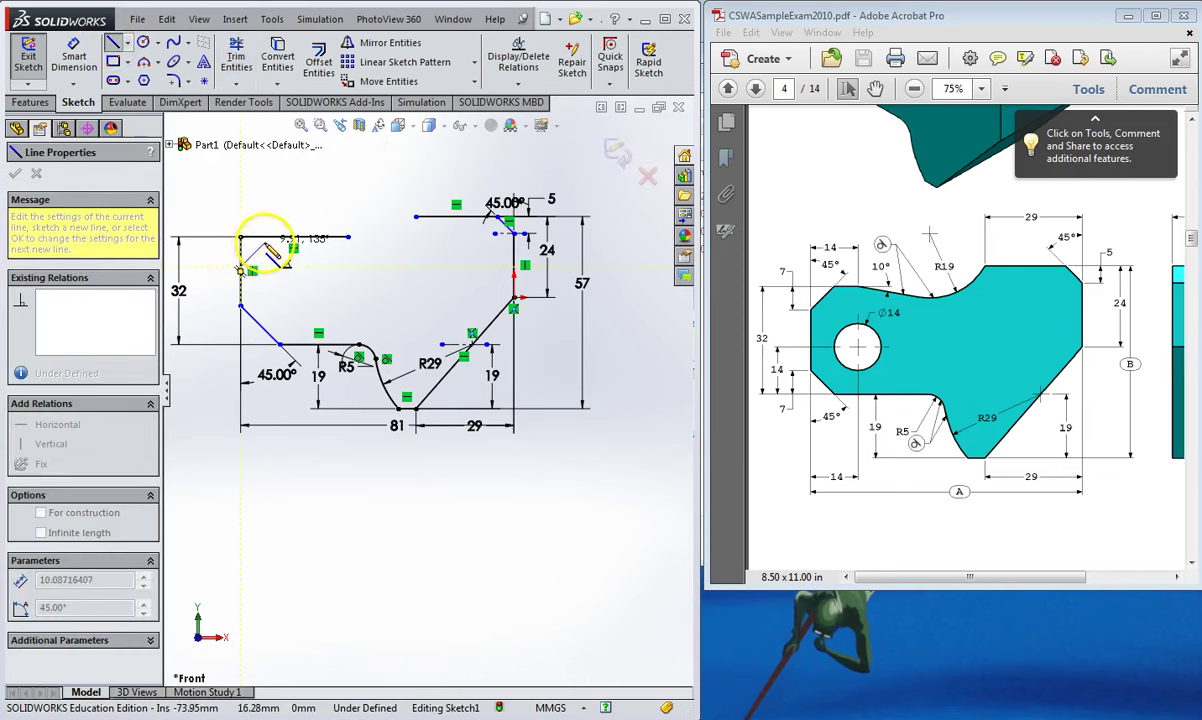
pyautogui.click(270, 237)
# - Dimension the angle between the upper-left diagonal line and the left vertical line to 45°
pyautogui.click(73, 52)
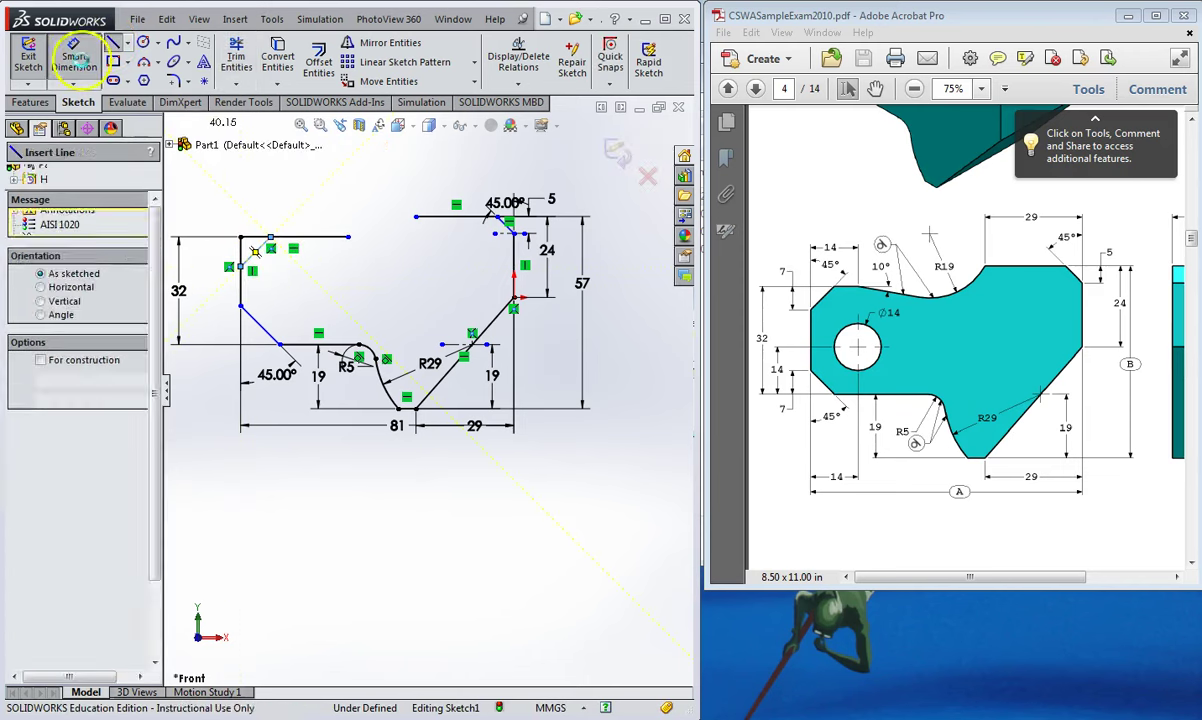
pyautogui.click(256, 256)
pyautogui.click(241, 245)
pyautogui.click(267, 216)
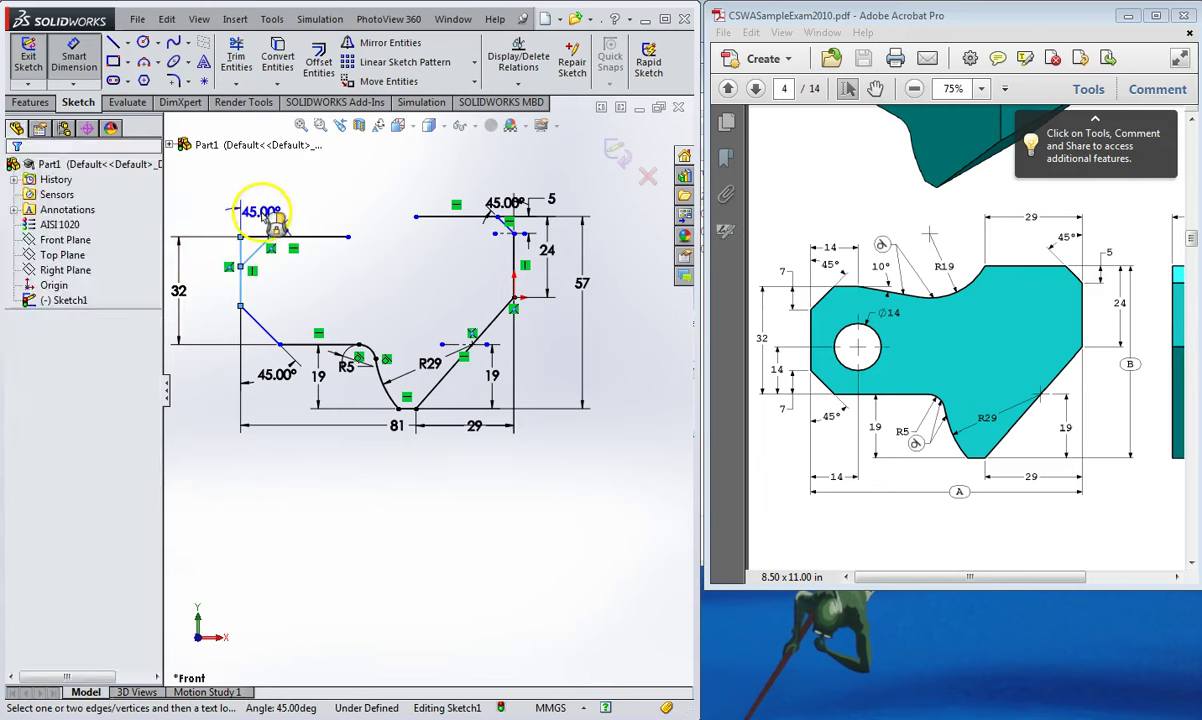
pyautogui.write('45')
pyautogui.press('Return')
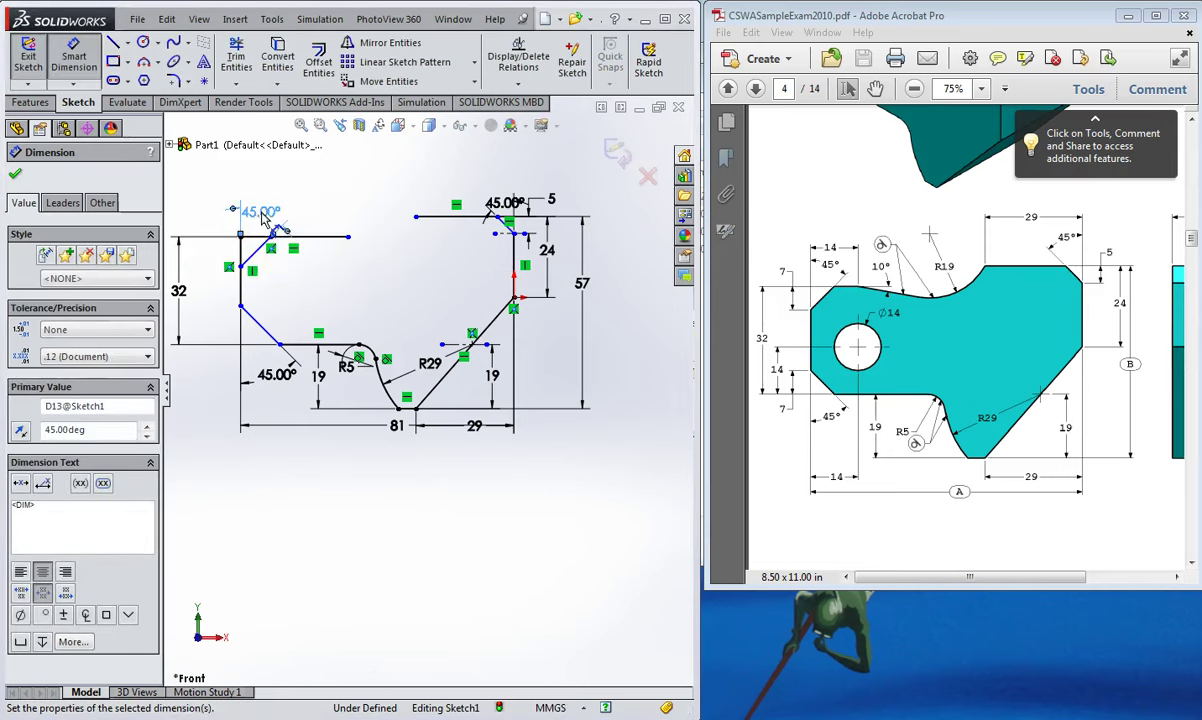
# - Trim the left vertical line and the upper horizontal line to corners with the upper-left diagonal
pyautogui.click(236, 52)
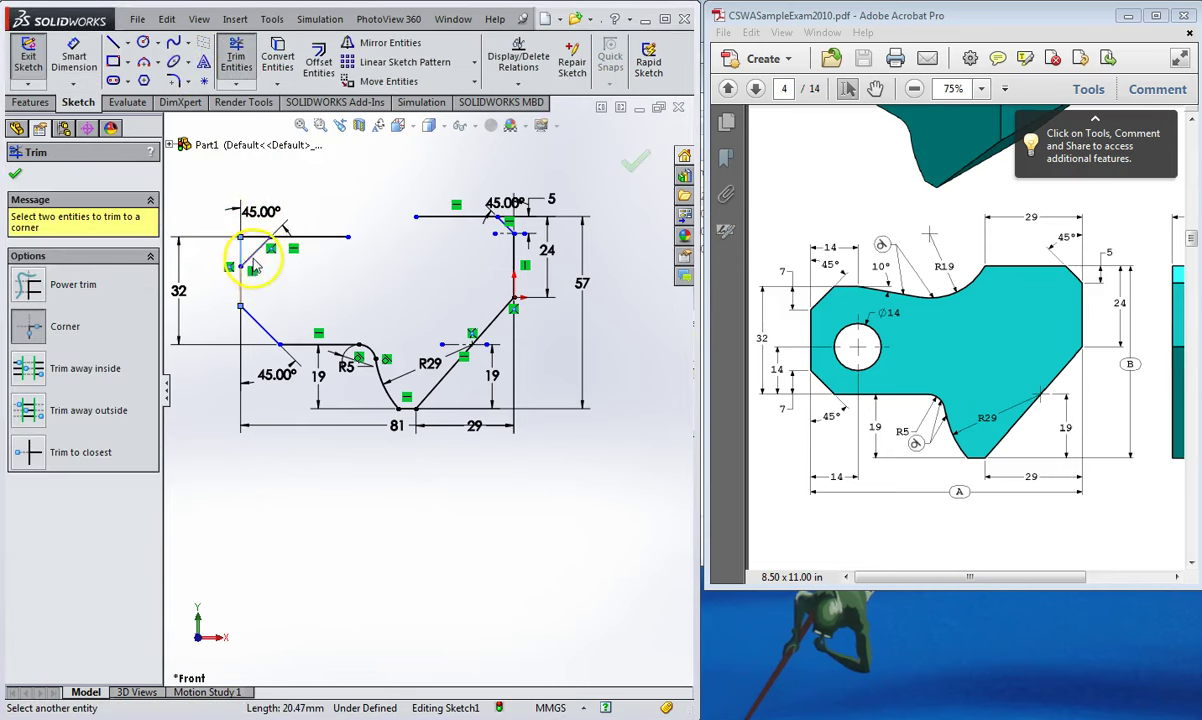
pyautogui.click(283, 237)
pyautogui.click(280, 242)
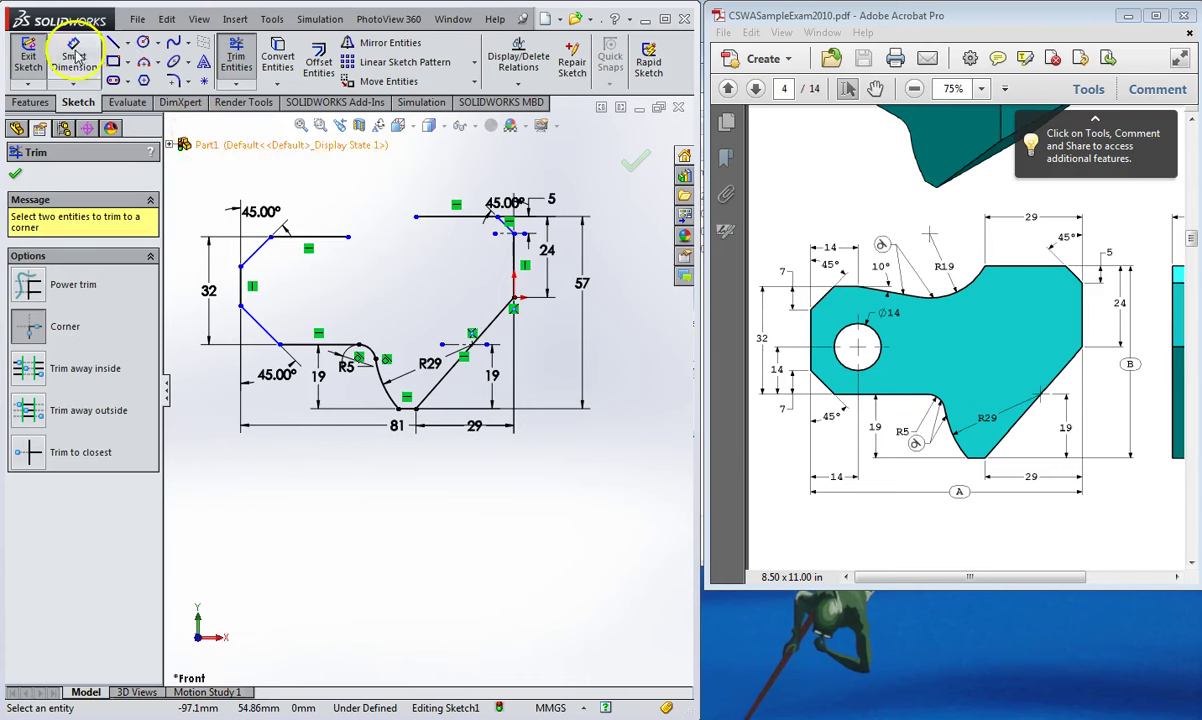
pyautogui.press('Escape')
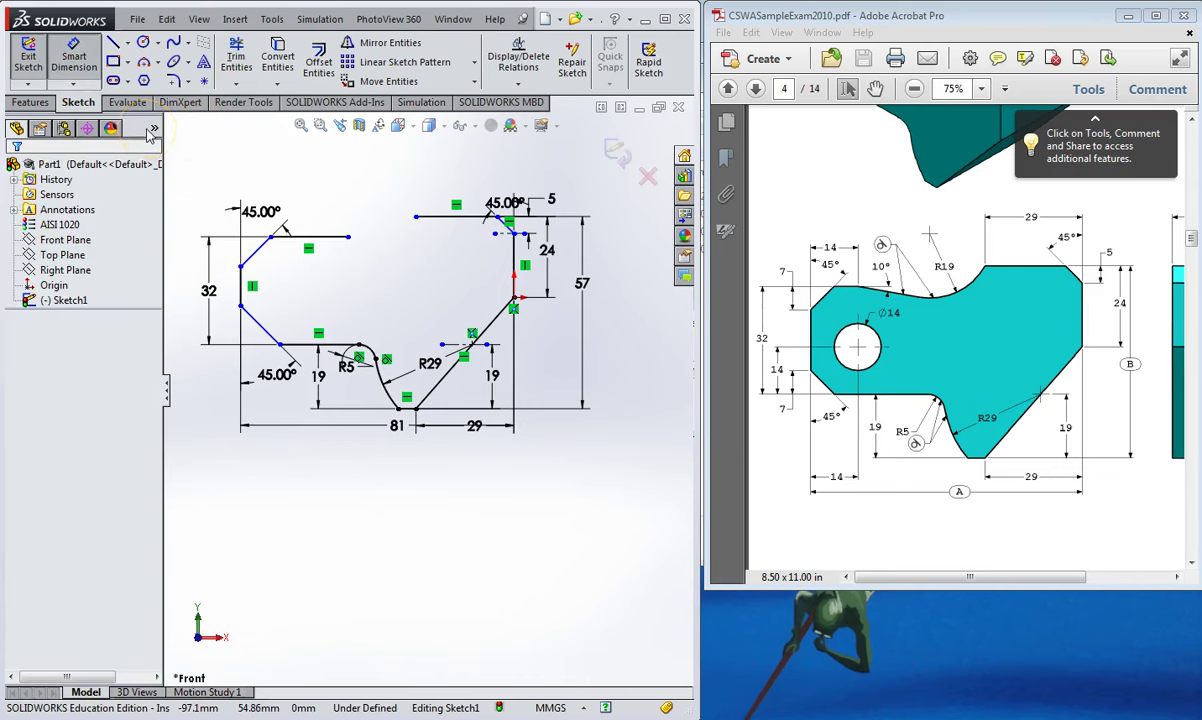
# - Dimension the vertical height of the upper-left diagonal to 7 mm and space the 32 mm and 7 mm dimensions clear of each other
pyautogui.click(241, 265)
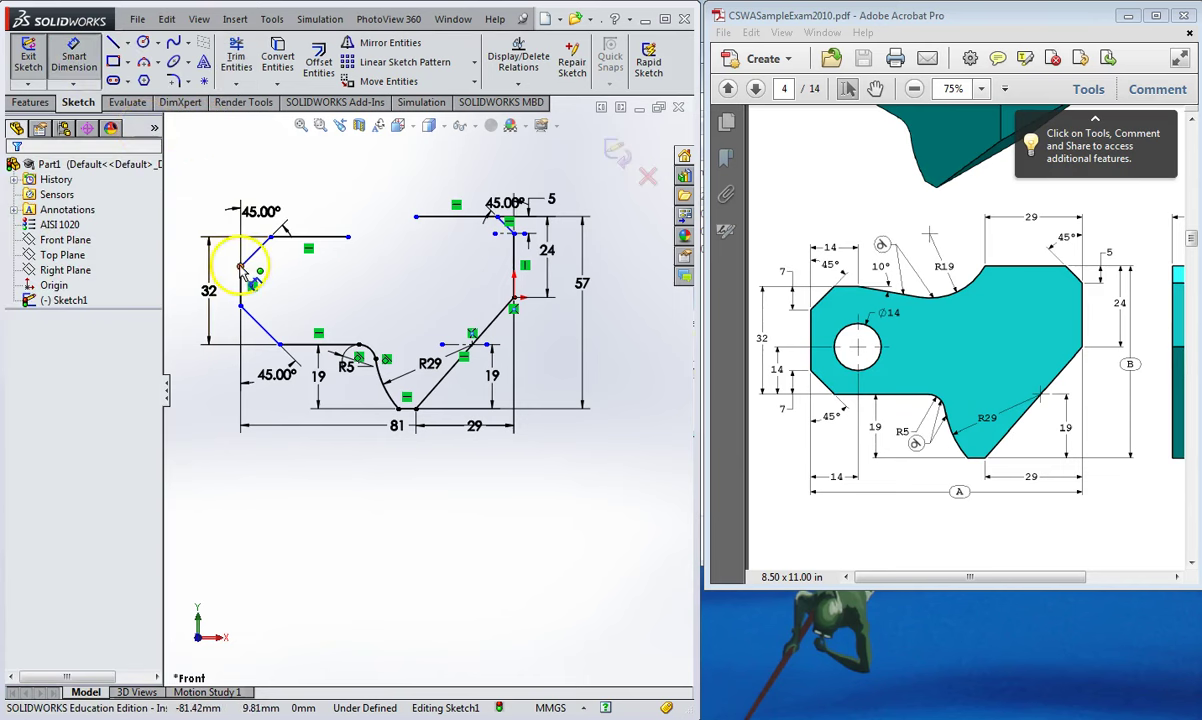
pyautogui.click(292, 247)
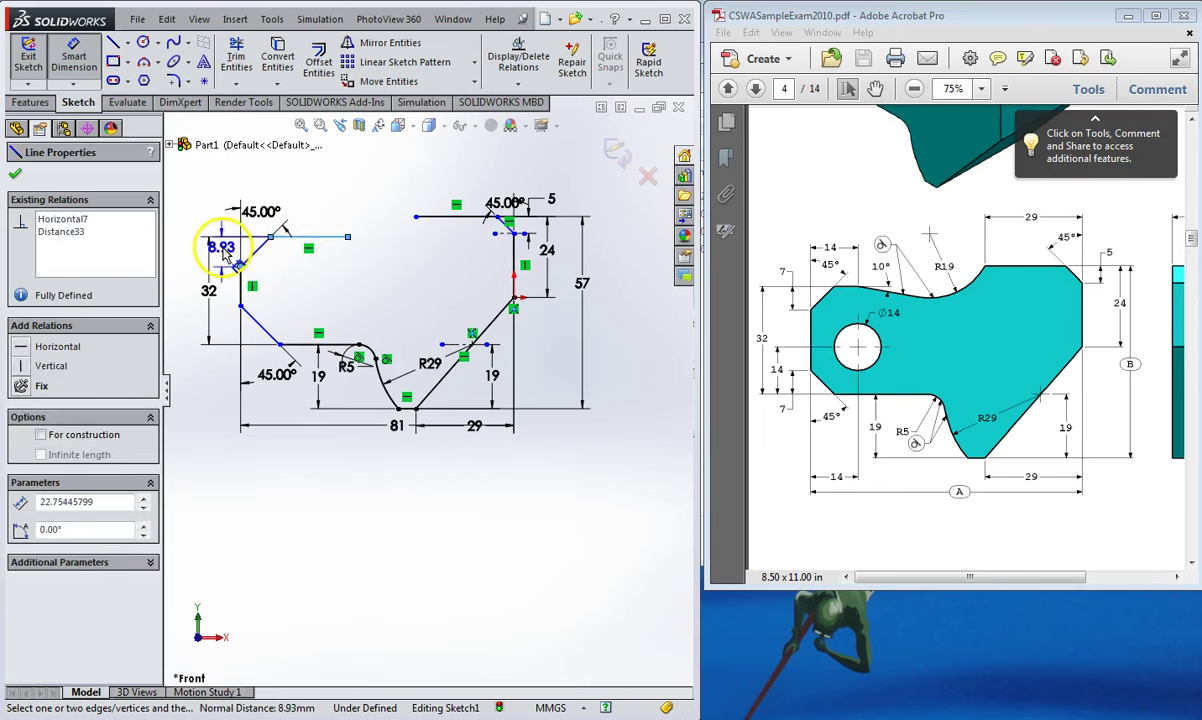
pyautogui.click(226, 256)
pyautogui.write('7')
pyautogui.press('Return')
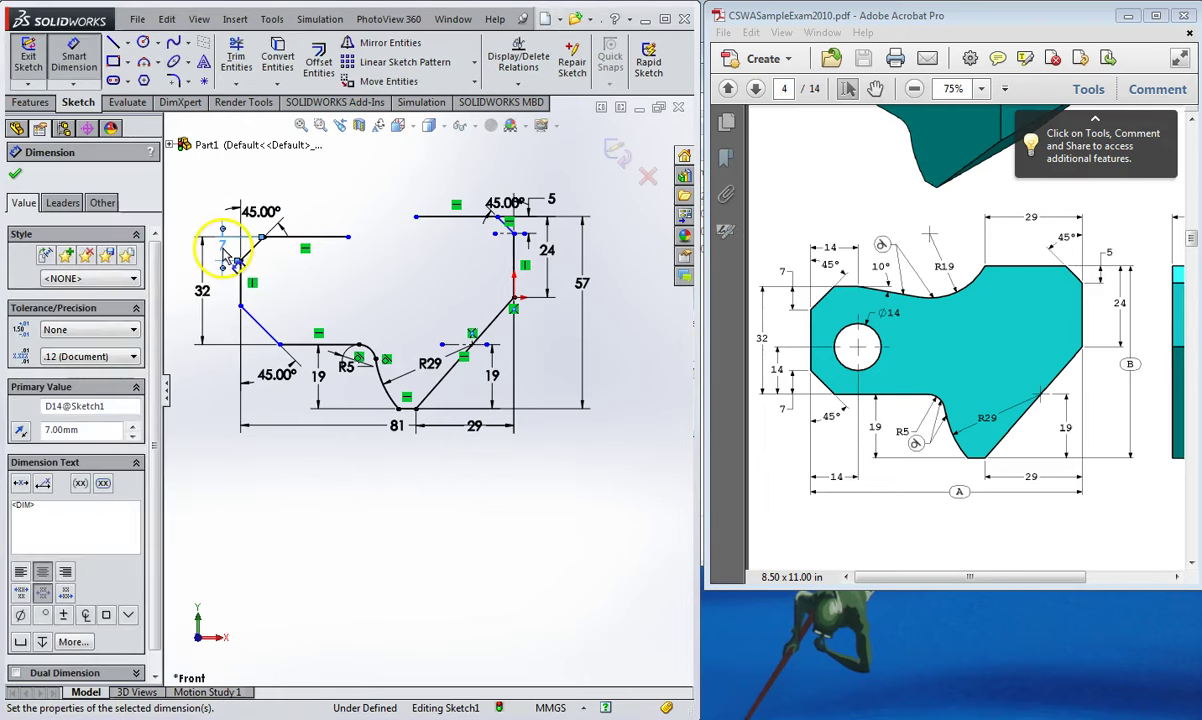
pyautogui.press('Escape')
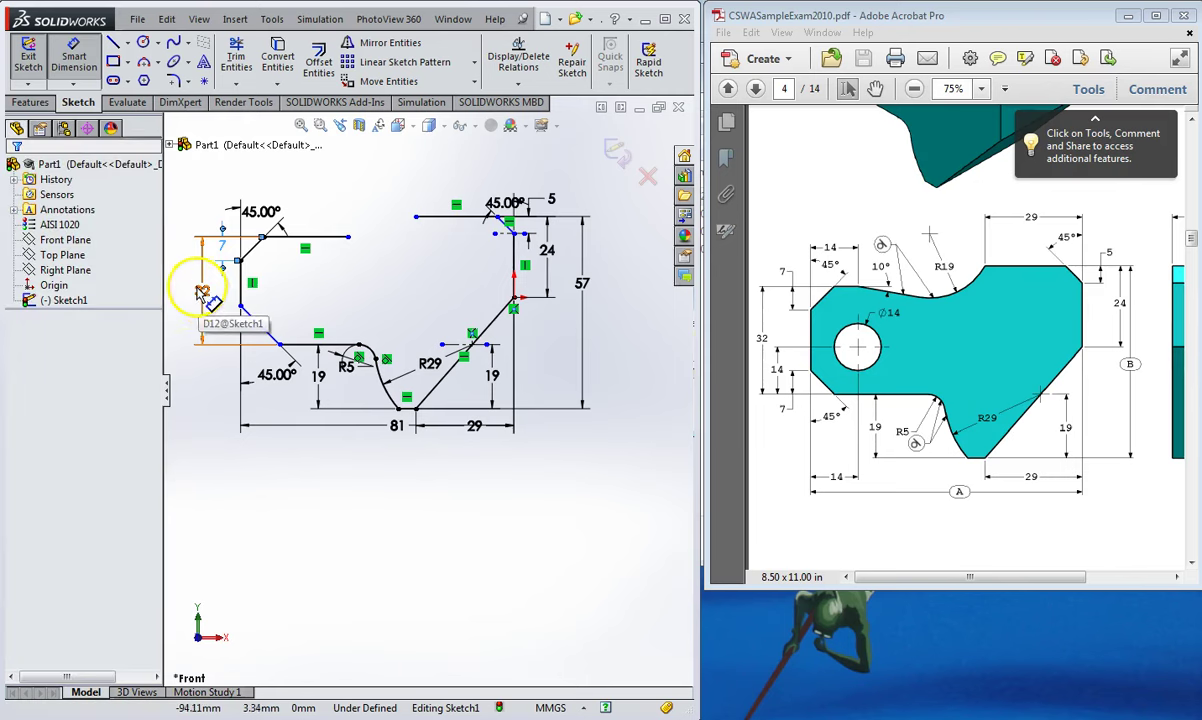
pyautogui.moveTo(205, 294); pyautogui.dragTo(185, 289)
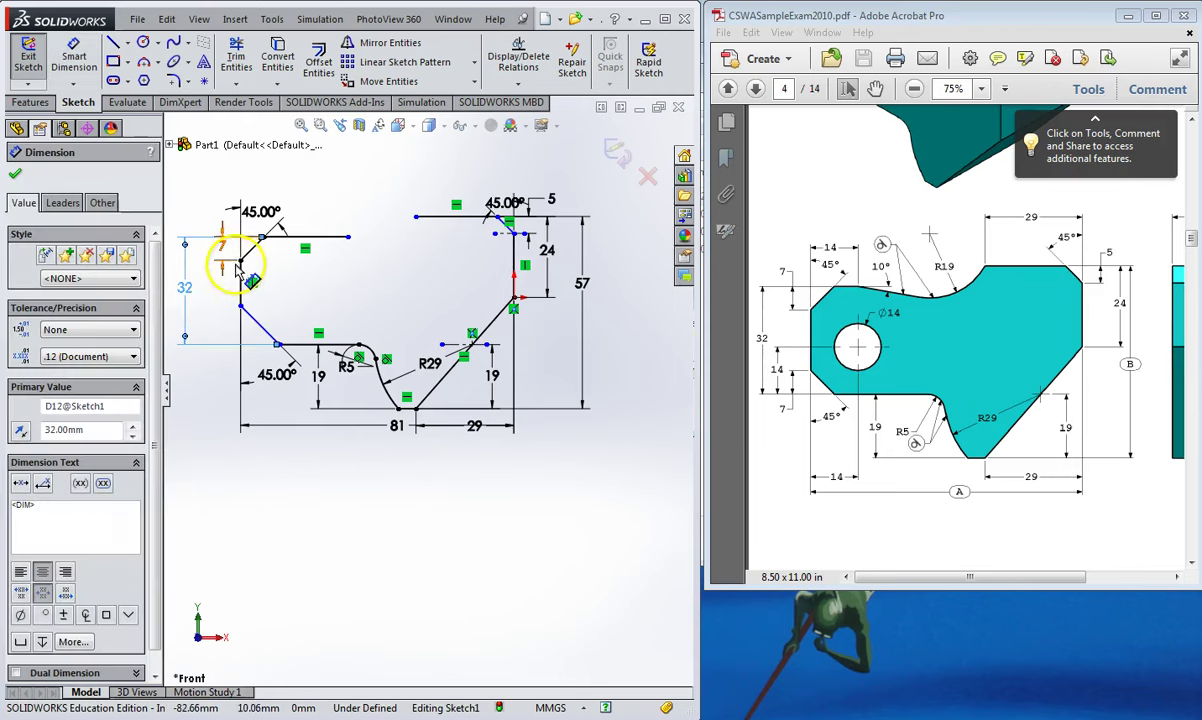
pyautogui.click(208, 219)
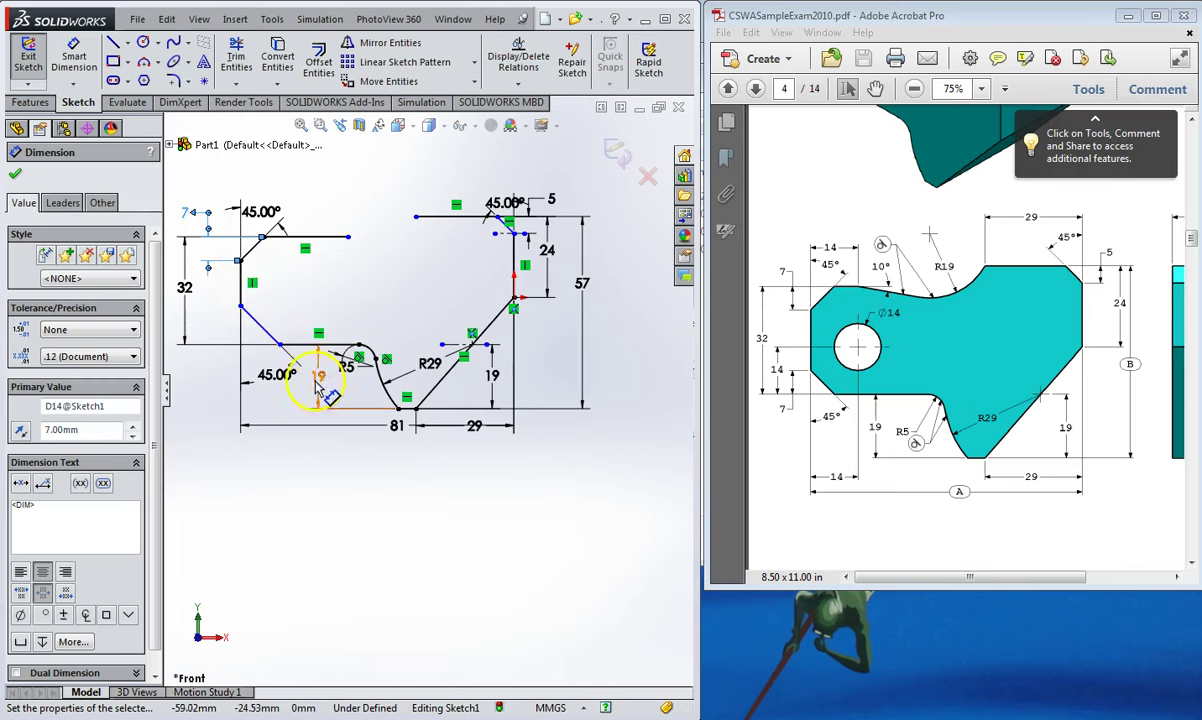
# - Dimension the vertical height of the lower-left diagonal, from its upper endpoint to the lower horizontal line, to 7 mm
pyautogui.click(76, 57)
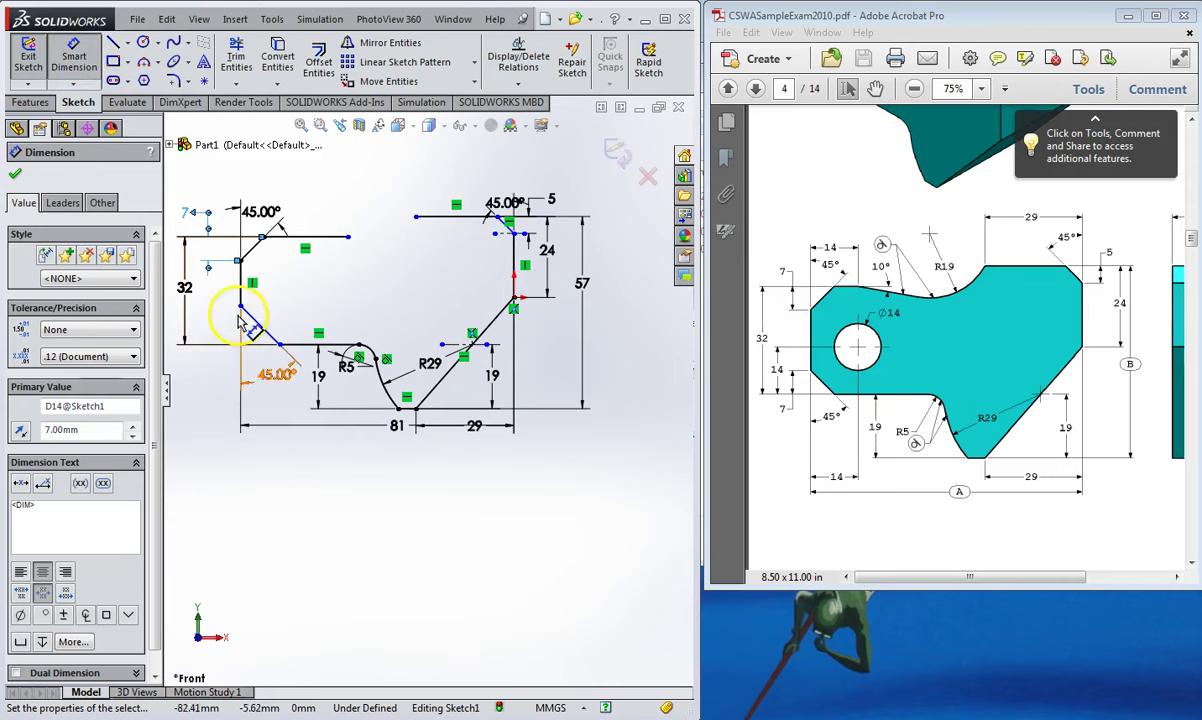
pyautogui.click(240, 306)
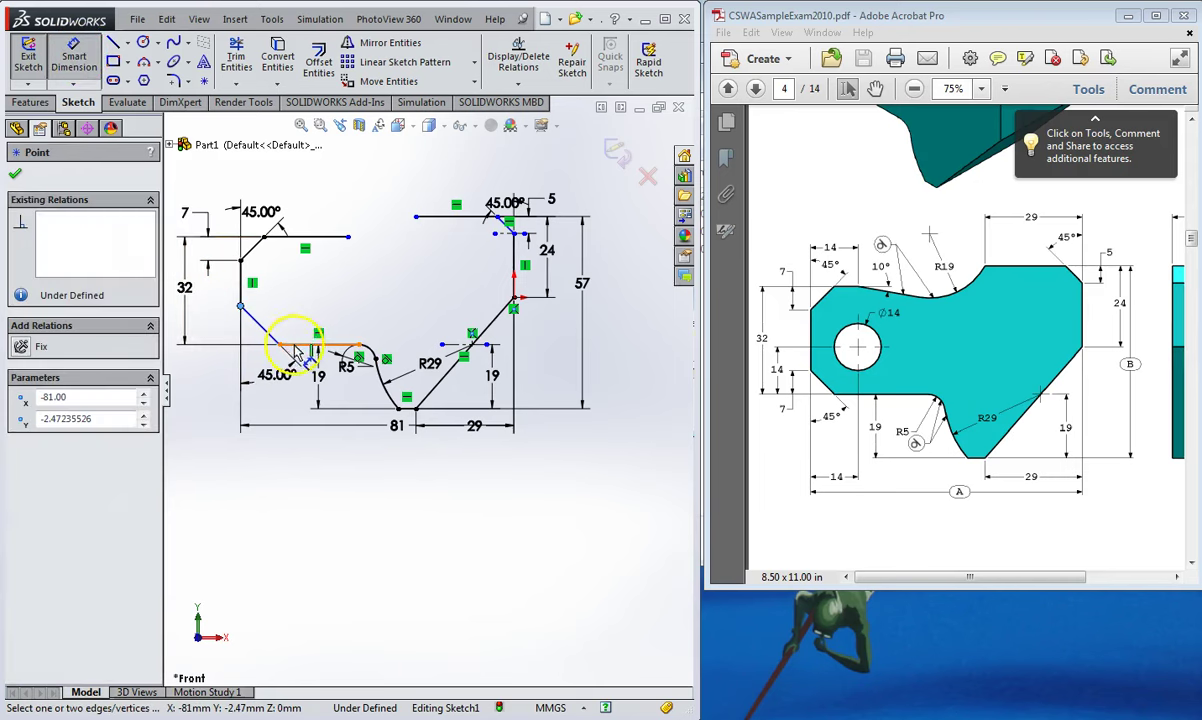
pyautogui.click(296, 346)
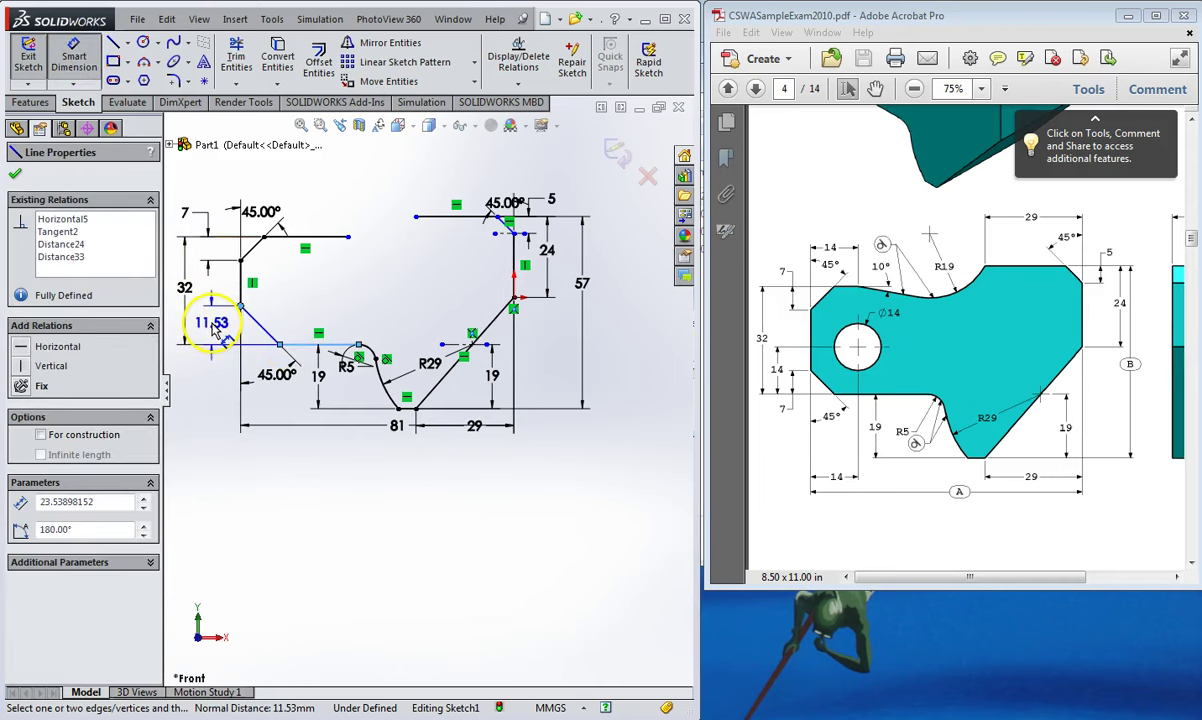
pyautogui.click(226, 392)
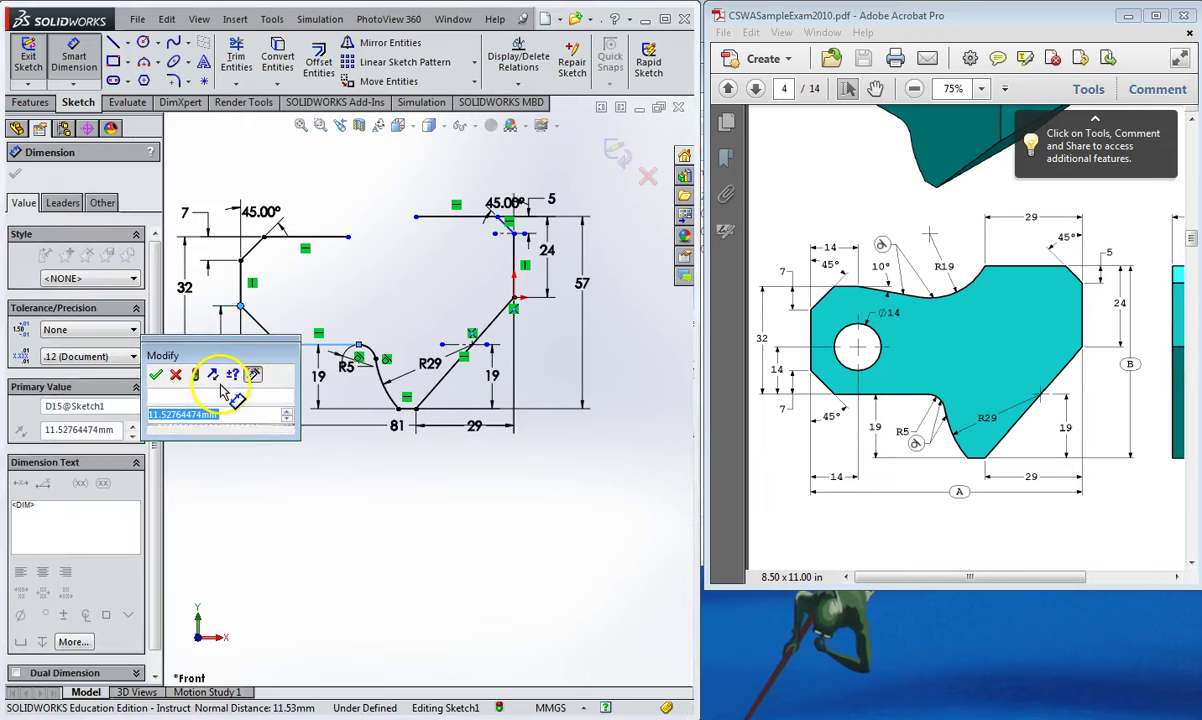
pyautogui.write('7')
pyautogui.press('Return')
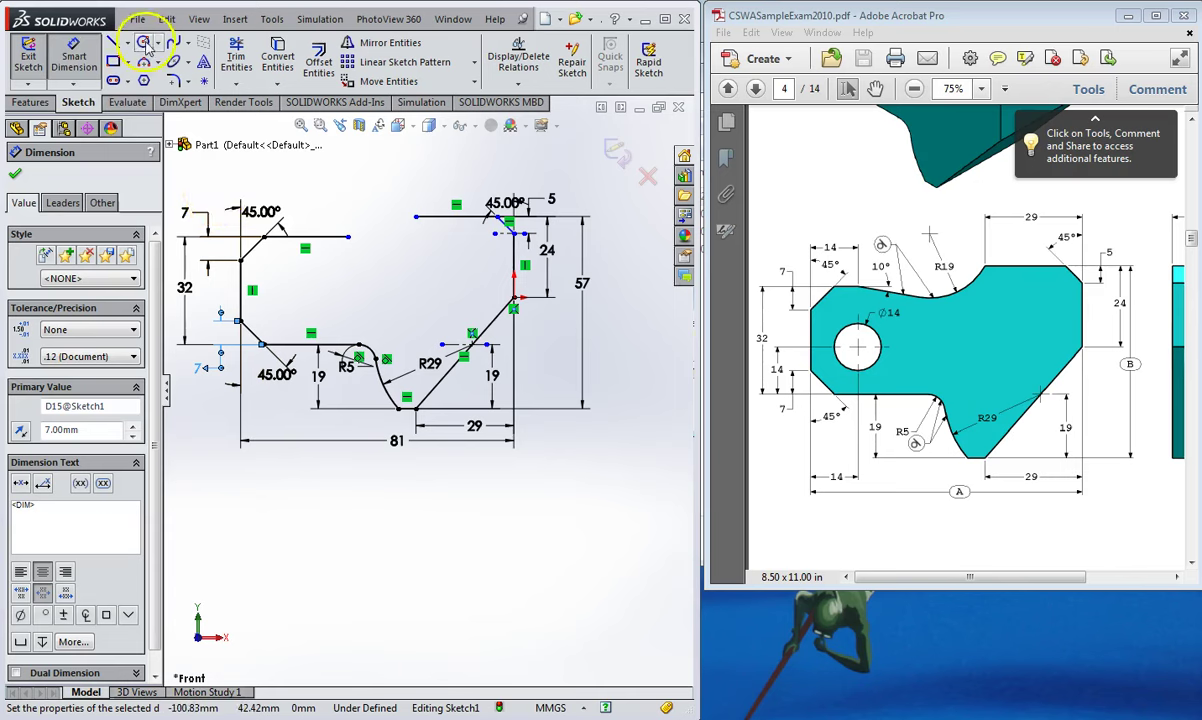
# - Sketch a circle inside the left end of the profile and dimension its diameter to 14 mm
pyautogui.click(143, 42)
pyautogui.click(284, 284)
pyautogui.click(303, 304)
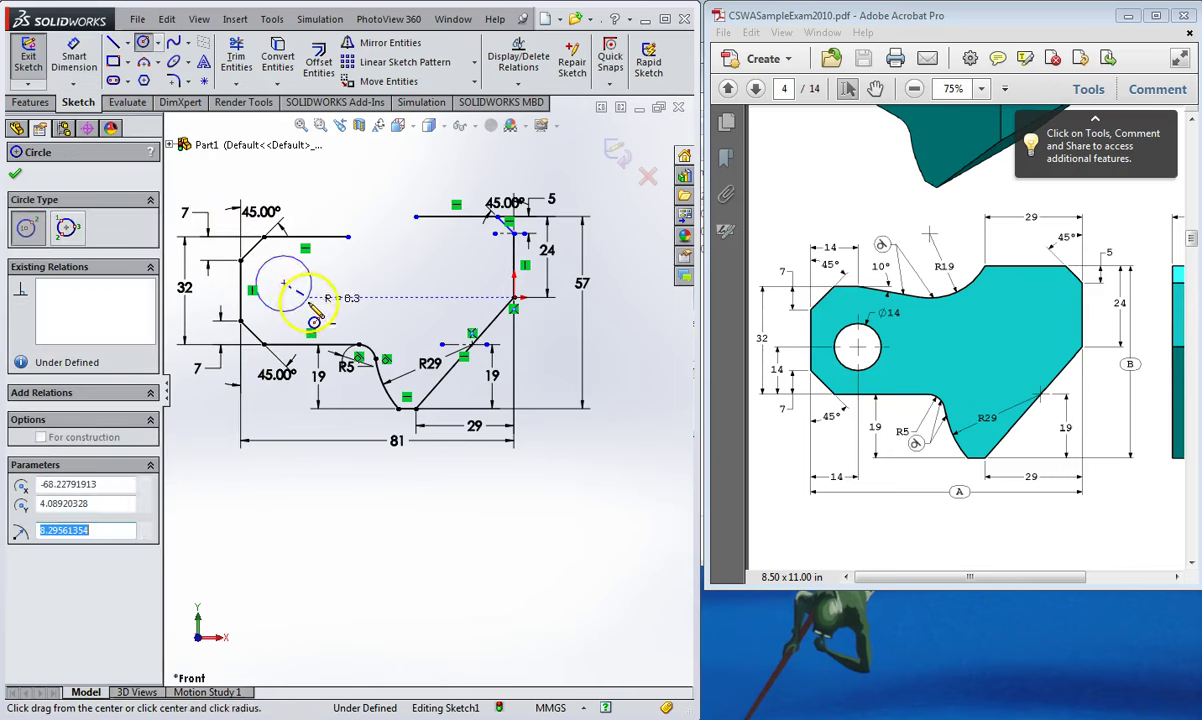
pyautogui.click(73, 55)
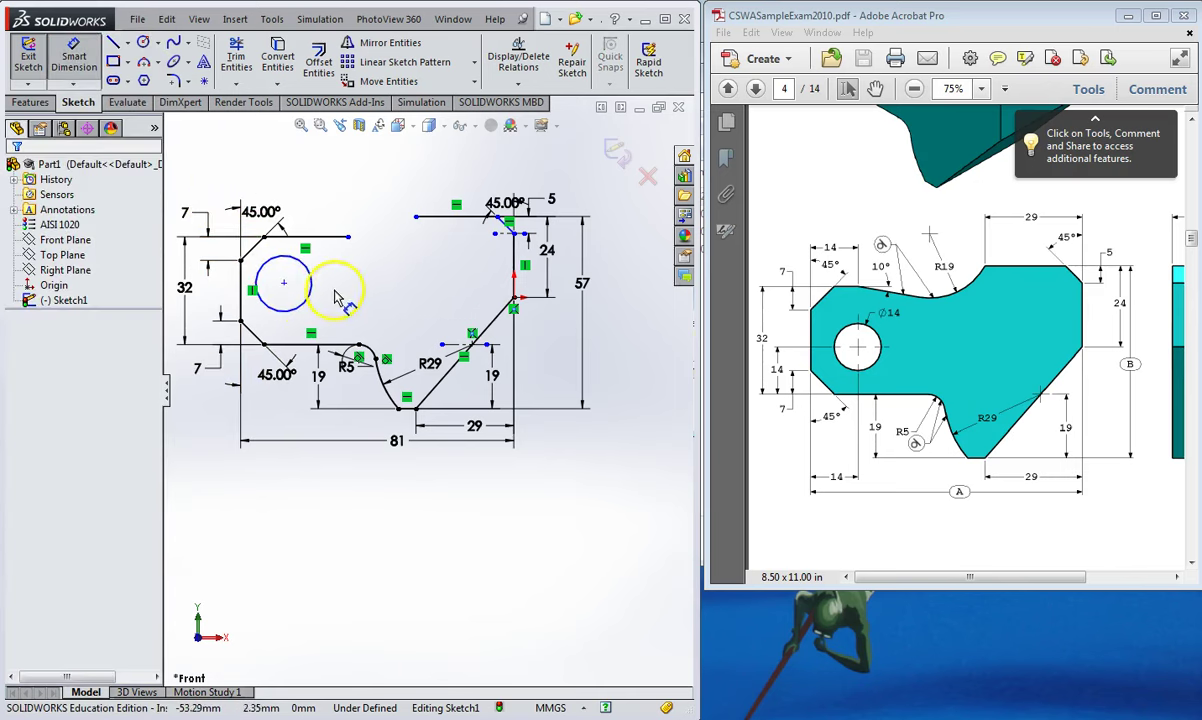
pyautogui.click(324, 277)
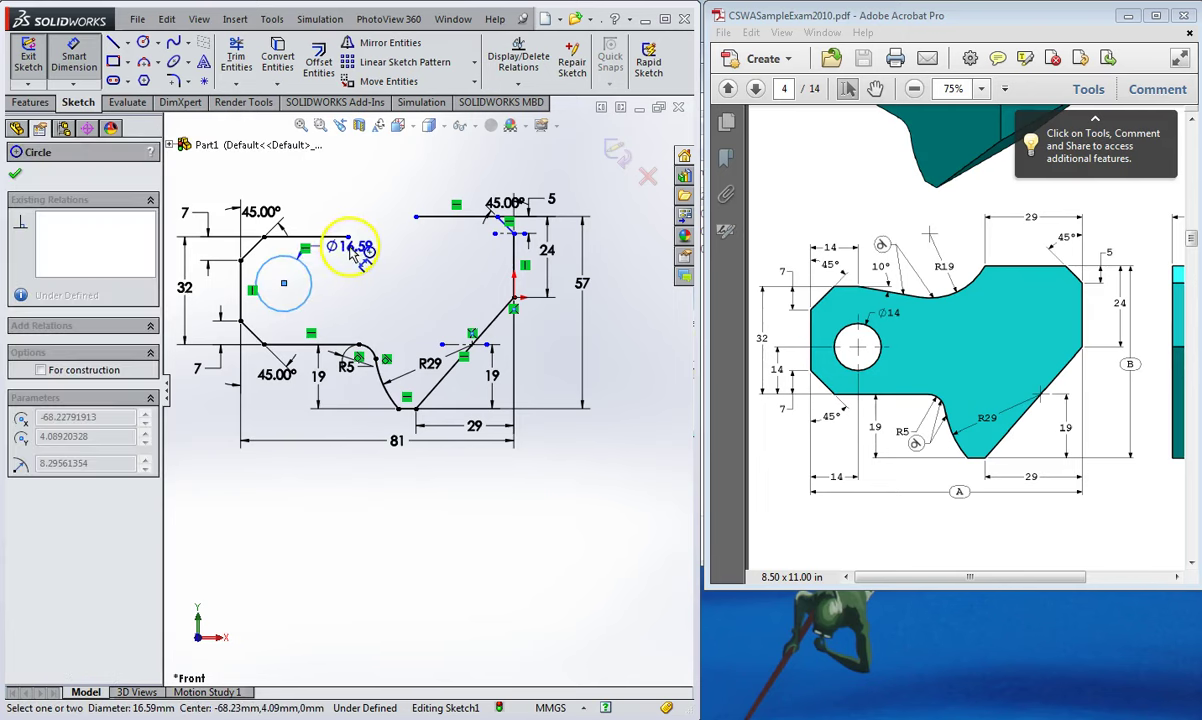
pyautogui.click(352, 255)
pyautogui.write('14')
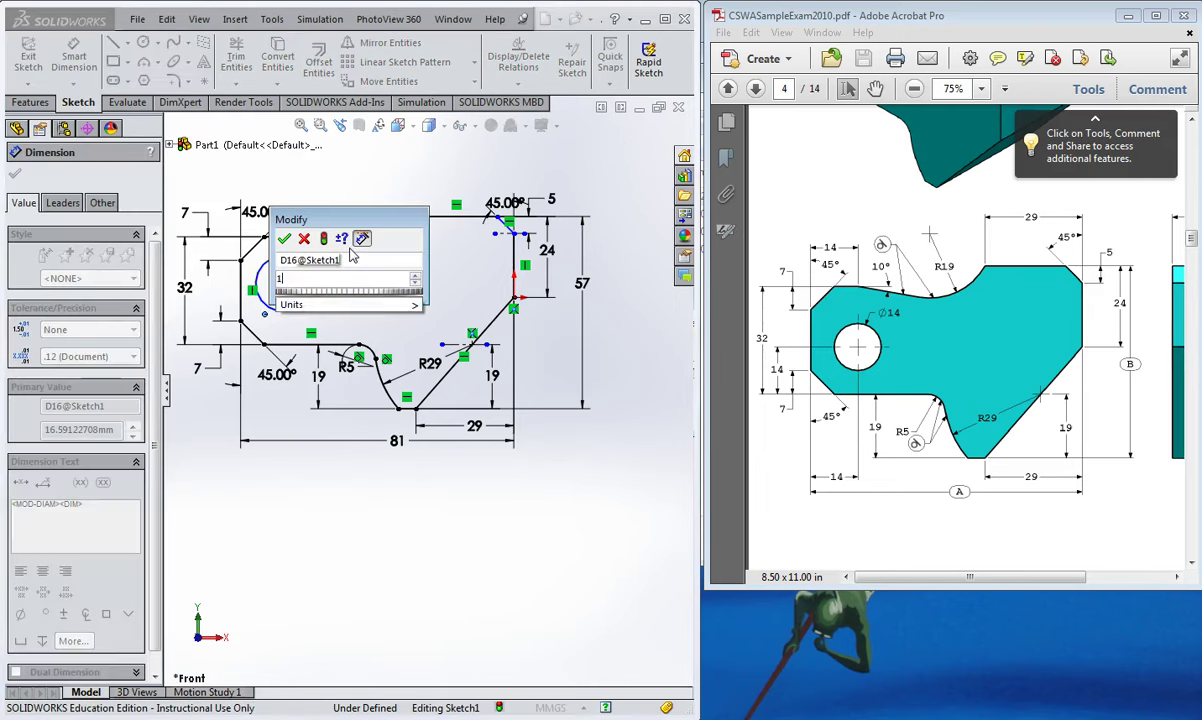
pyautogui.press('Return')
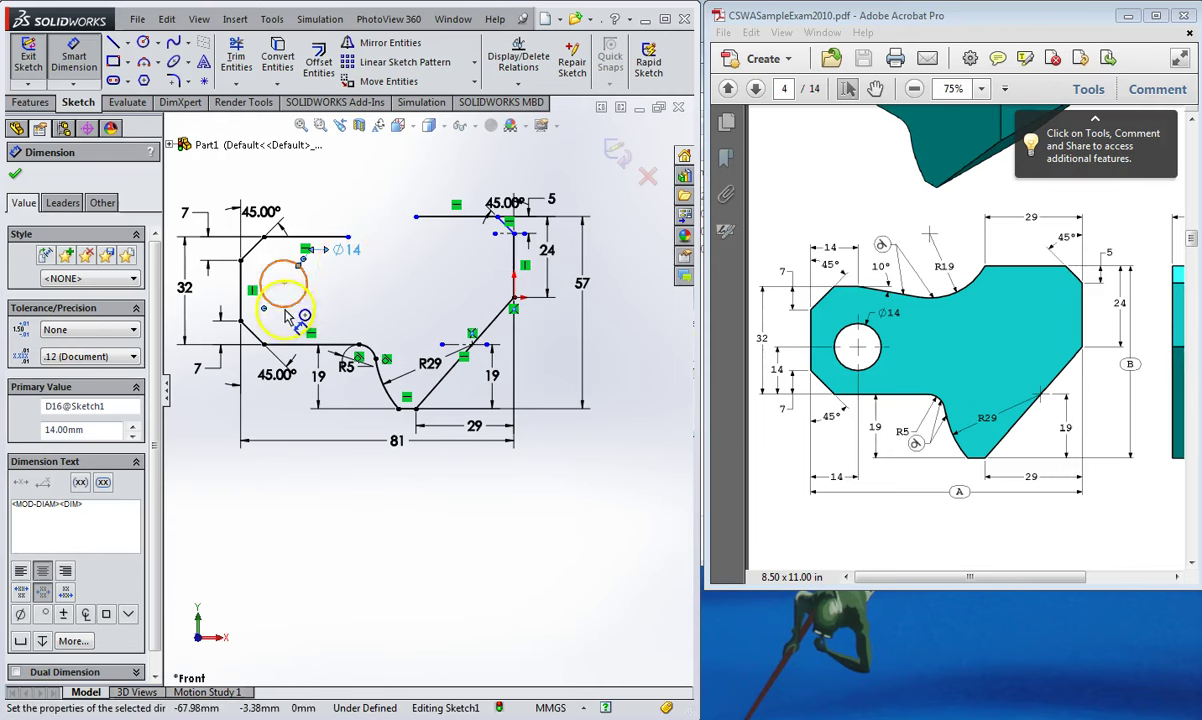
# - Dimension the circle's centre 14 mm above the lower-left horizontal line
pyautogui.click(305, 280)
pyautogui.click(276, 344)
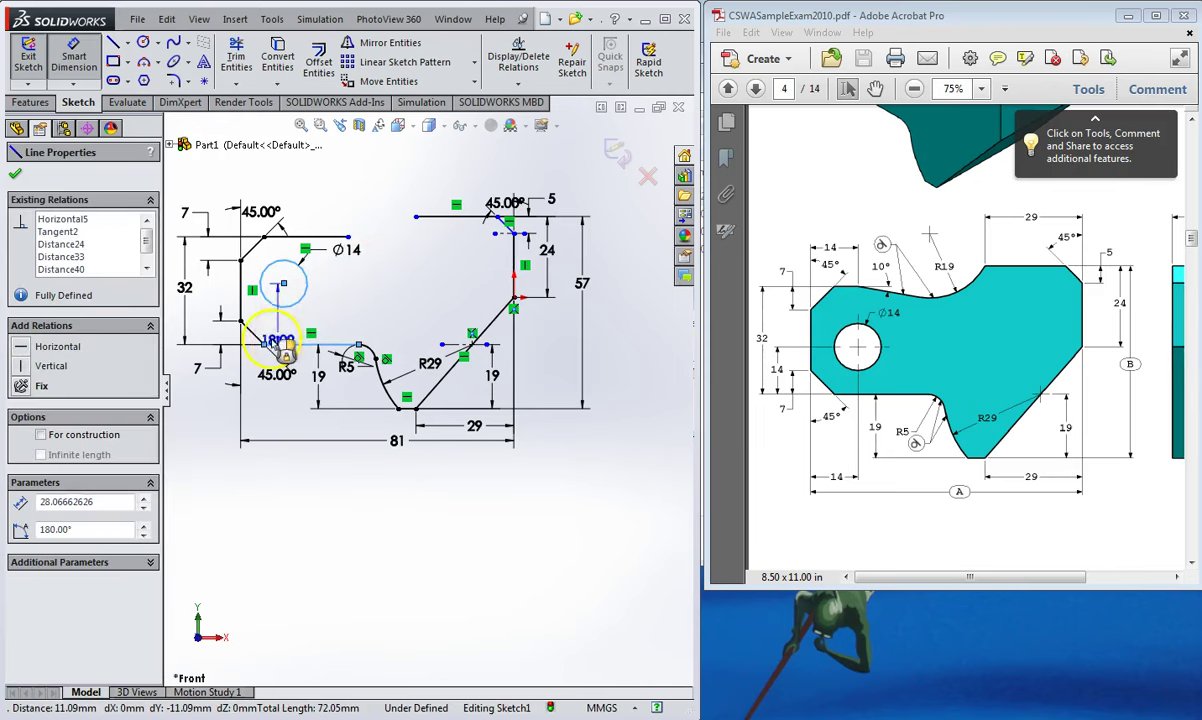
pyautogui.click(207, 322)
pyautogui.write('14')
pyautogui.press('Return')
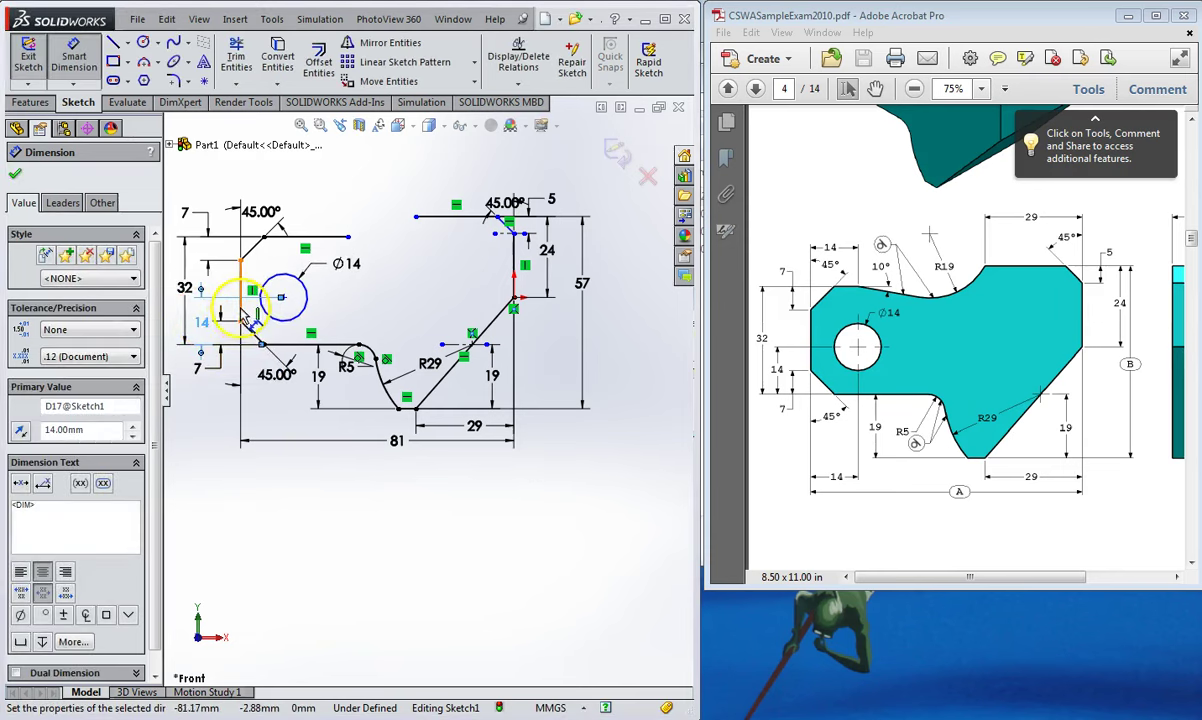
# - Dimension the circle's centre 14 mm horizontally from the left vertical line
pyautogui.click(241, 298)
pyautogui.click(265, 310)
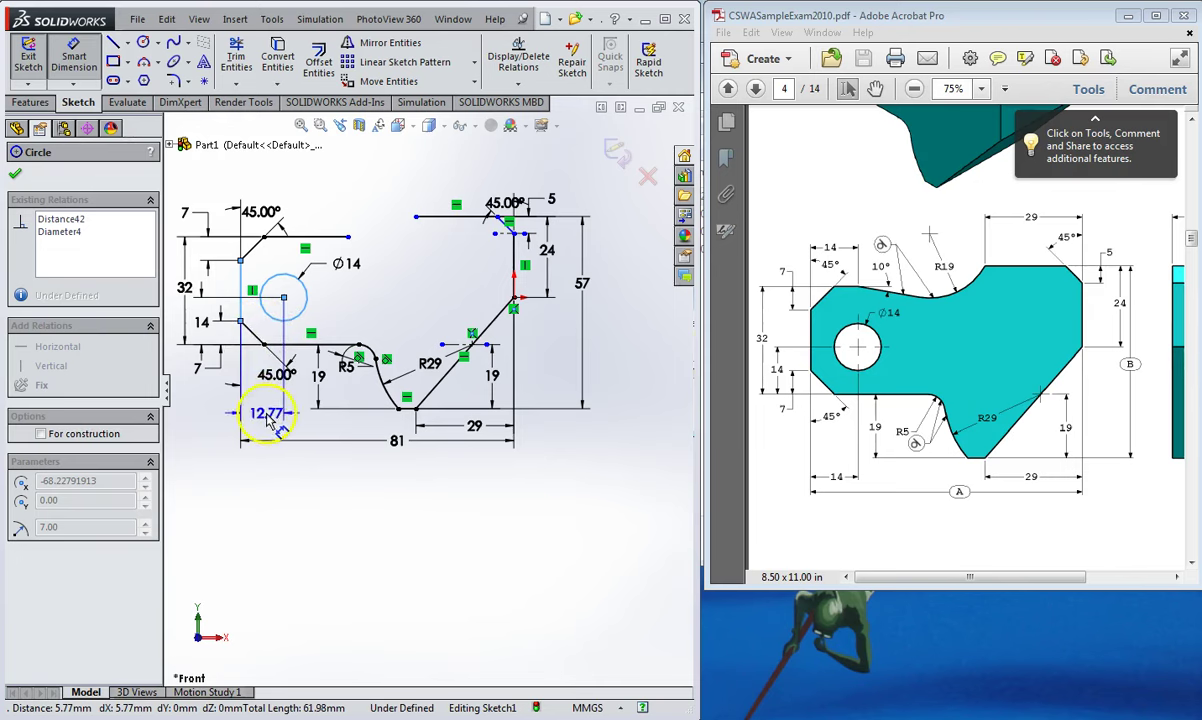
pyautogui.click(266, 422)
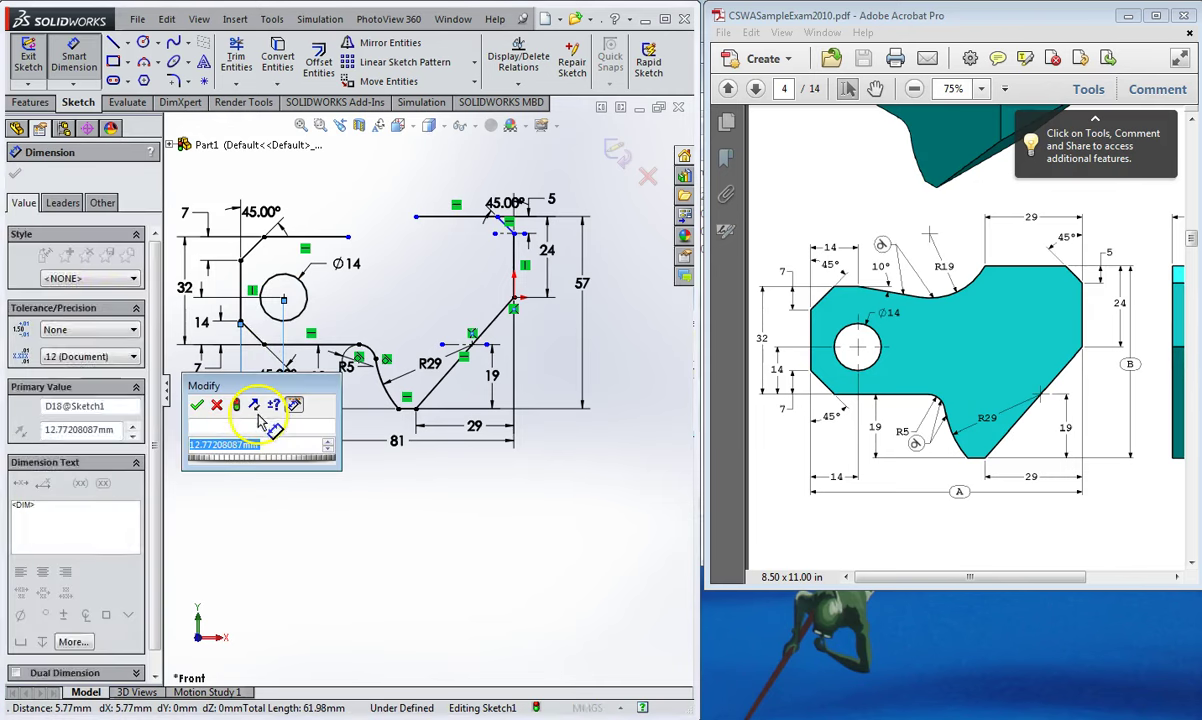
pyautogui.write('14')
pyautogui.press('Return')
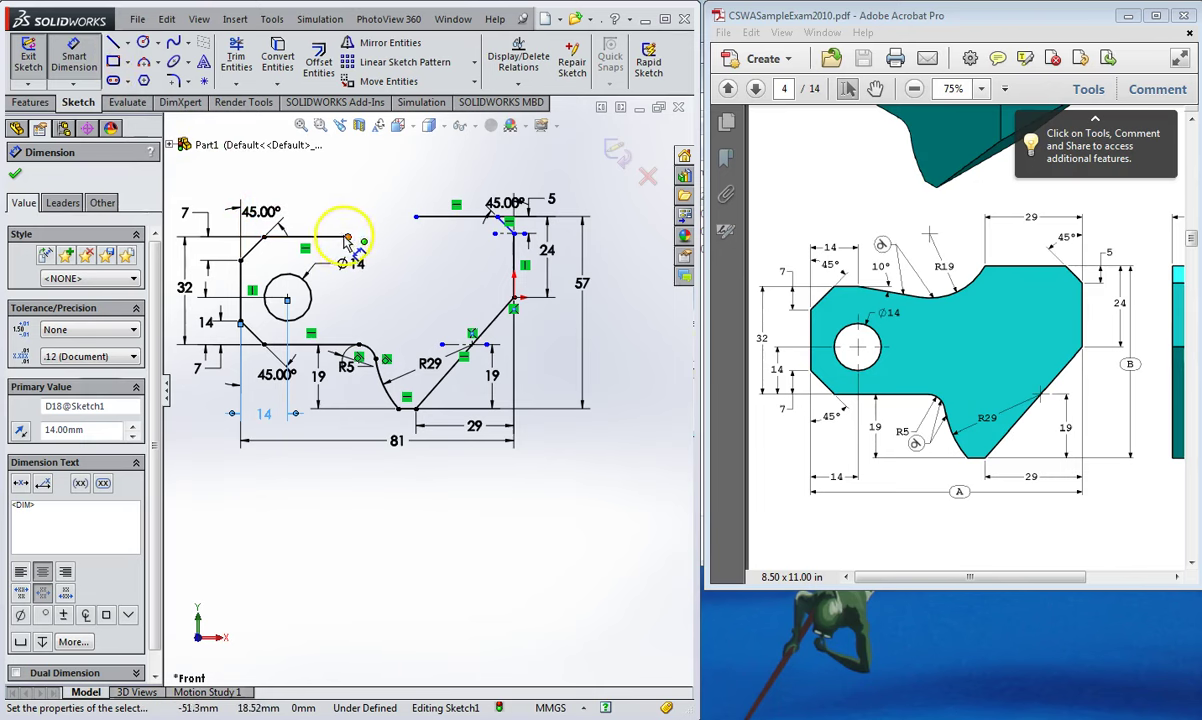
# - Dimension the open end of the upper-left horizontal line 14 mm from the left vertical line
pyautogui.click(241, 272)
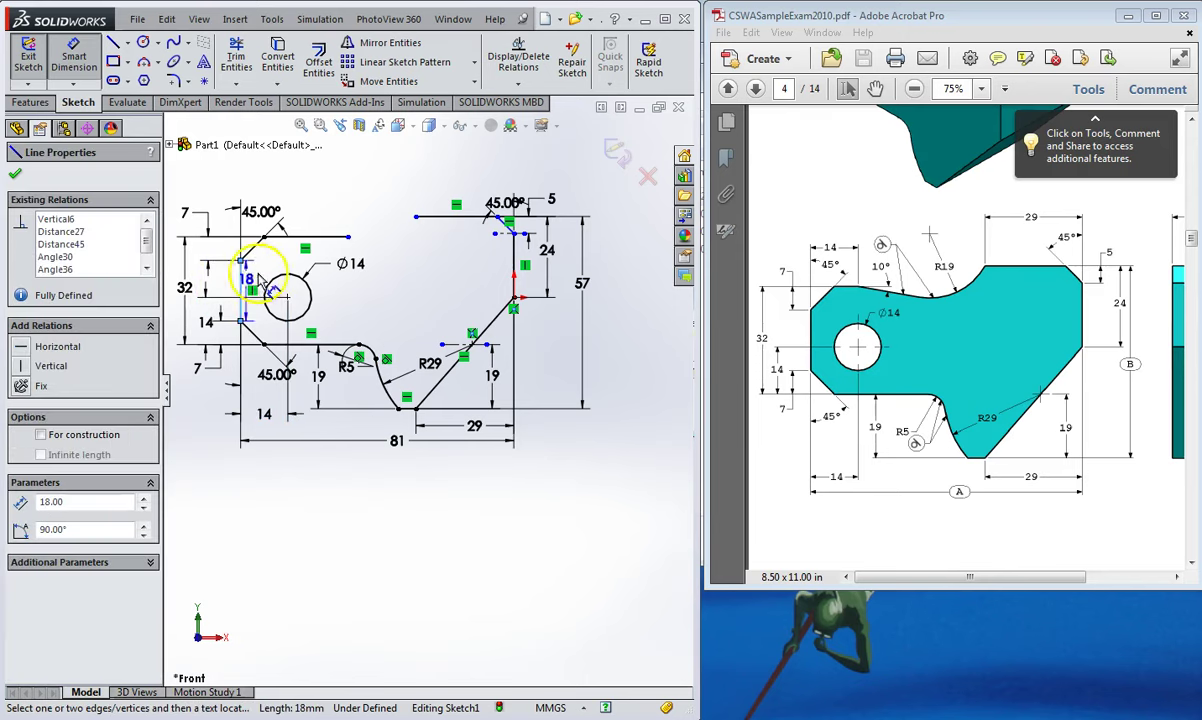
pyautogui.click(348, 237)
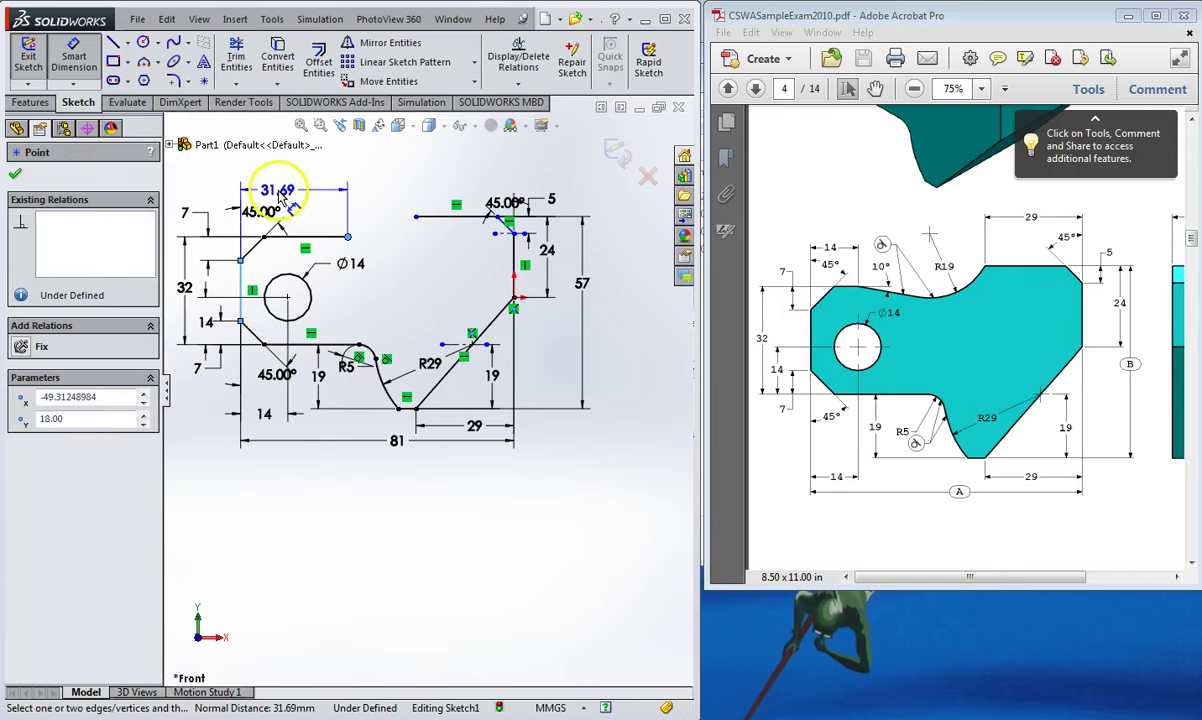
pyautogui.click(283, 190)
pyautogui.write('14')
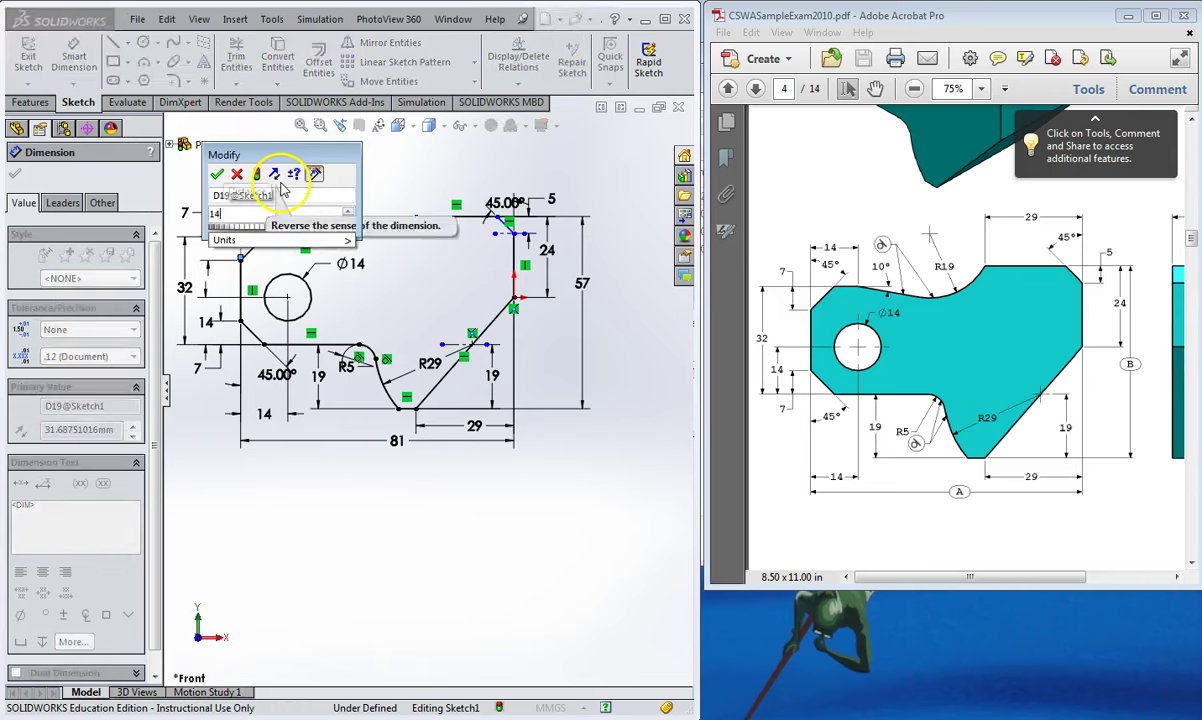
pyautogui.press('Return')
# - Sketch a line about 28.6 mm long, sloping slightly downward to the right from the open end of the upper-left horizontal line
pyautogui.click(113, 42)
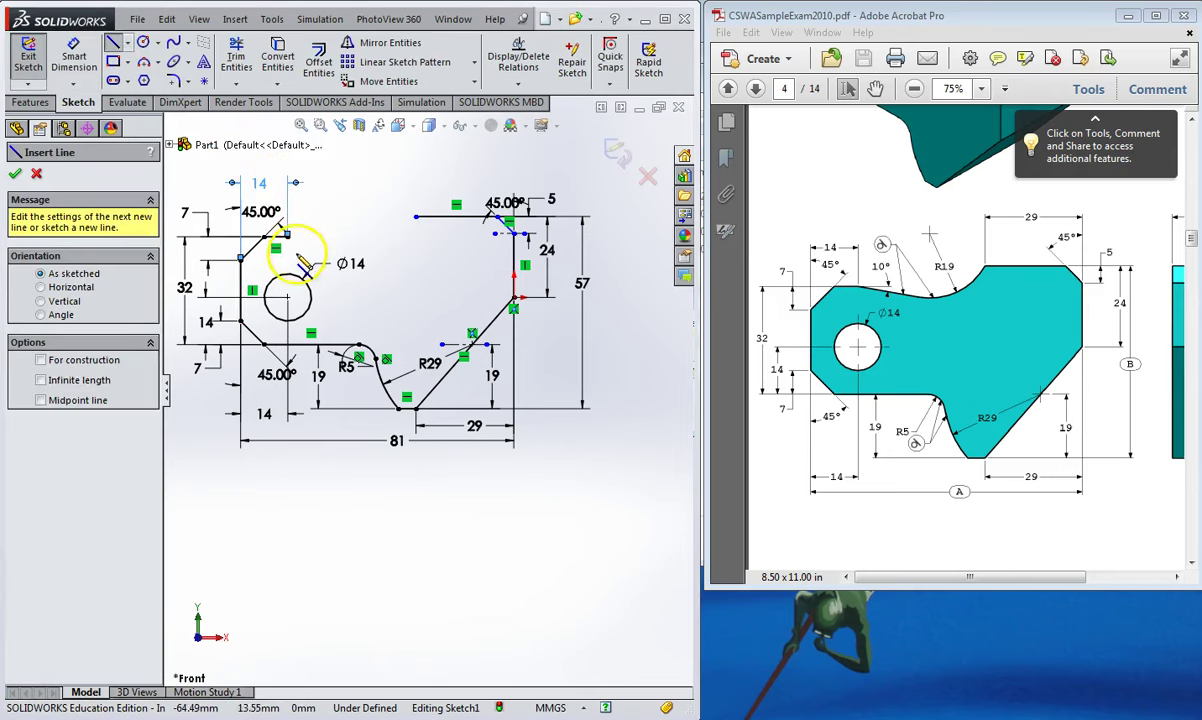
pyautogui.click(287, 238)
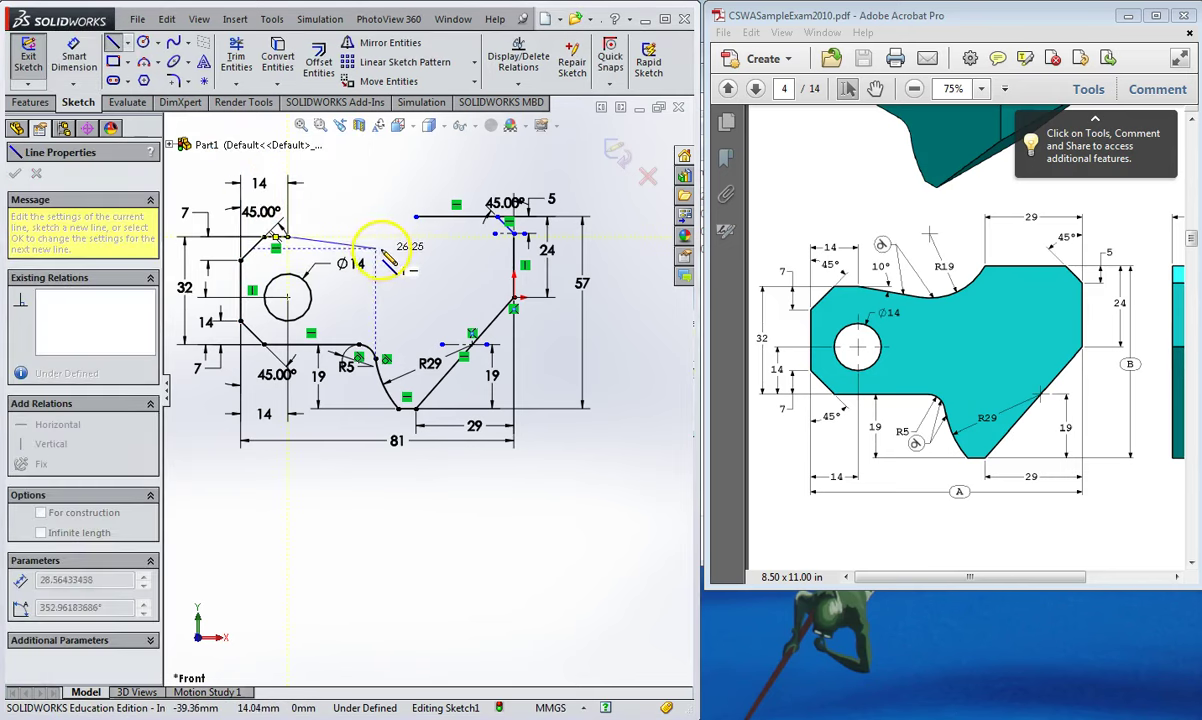
pyautogui.click(384, 248)
# - Dimension the angle between the sloping line and the upper-left horizontal line to 10°
pyautogui.click(73, 60)
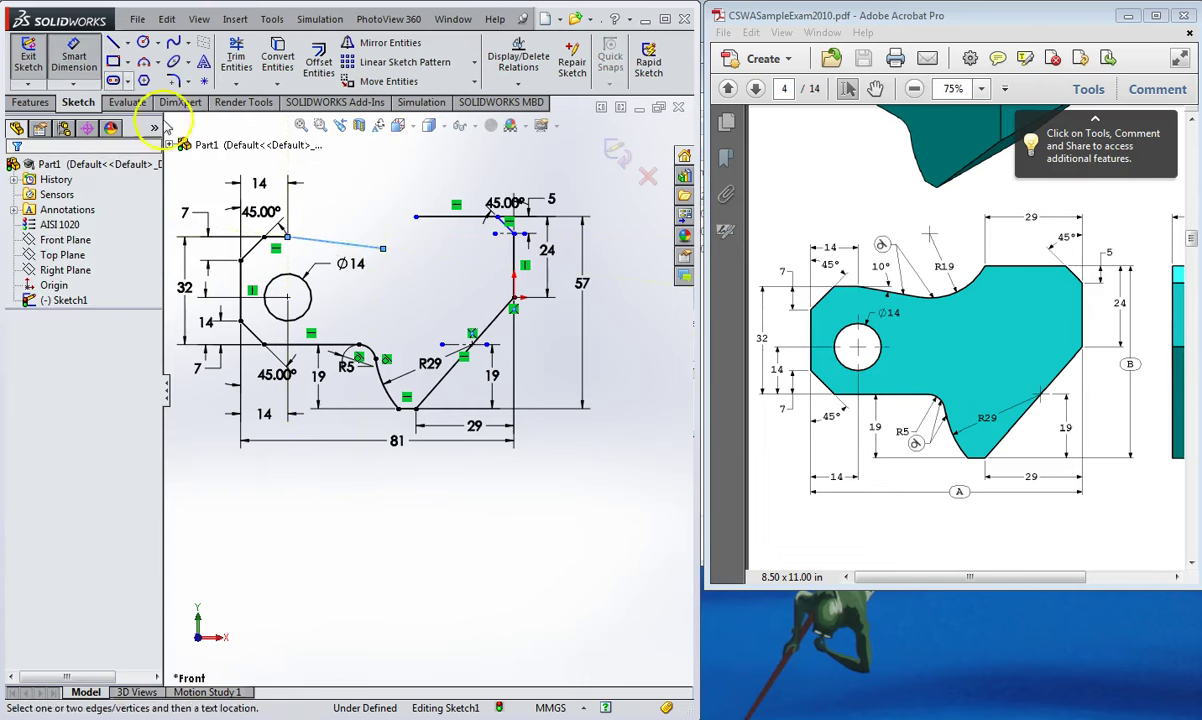
pyautogui.click(308, 240)
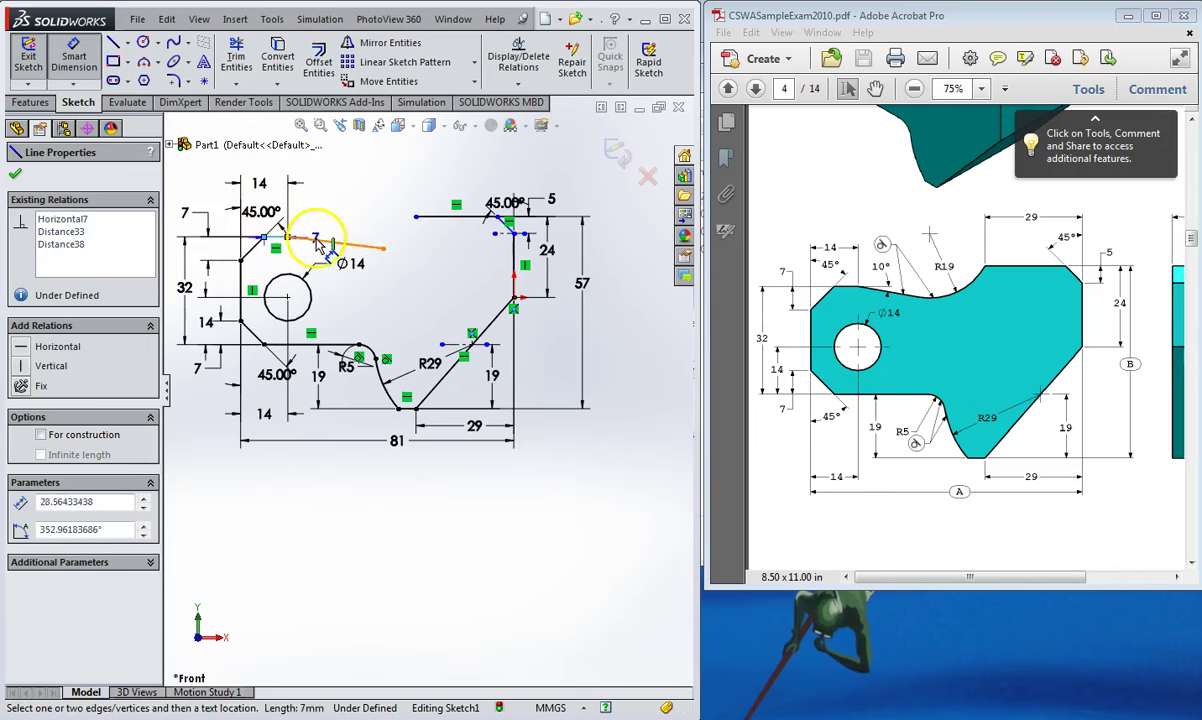
pyautogui.click(384, 247)
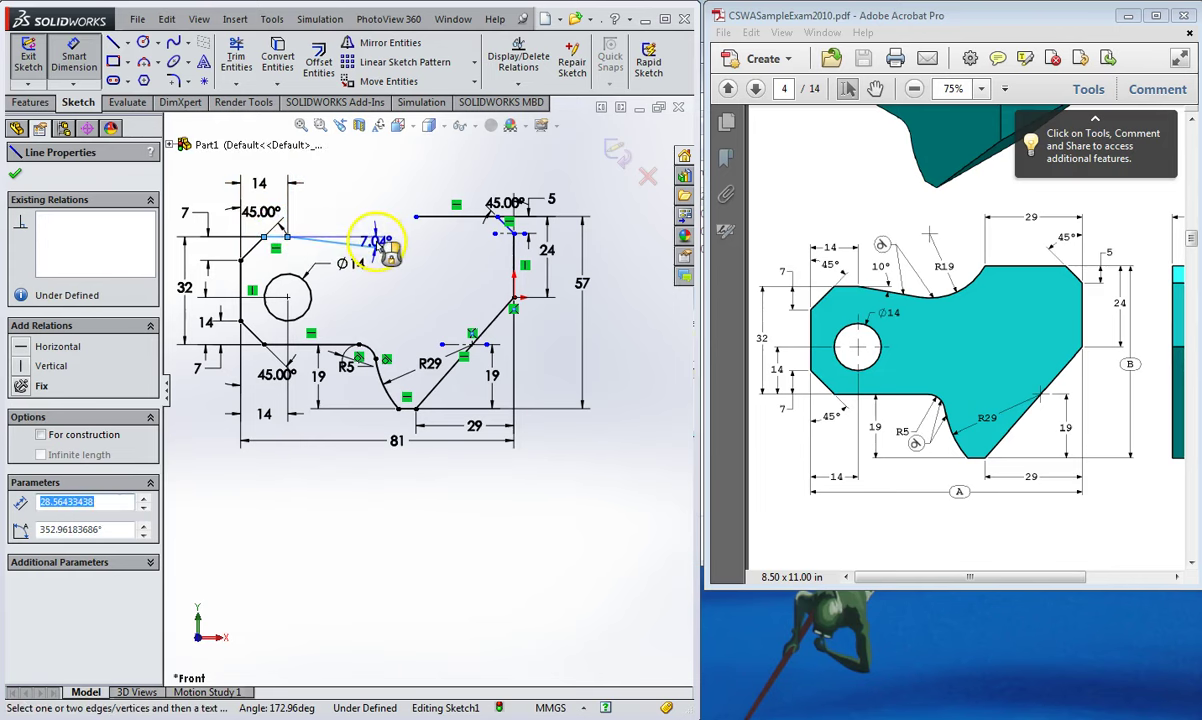
pyautogui.click(382, 247)
pyautogui.write('10')
pyautogui.press('Return')
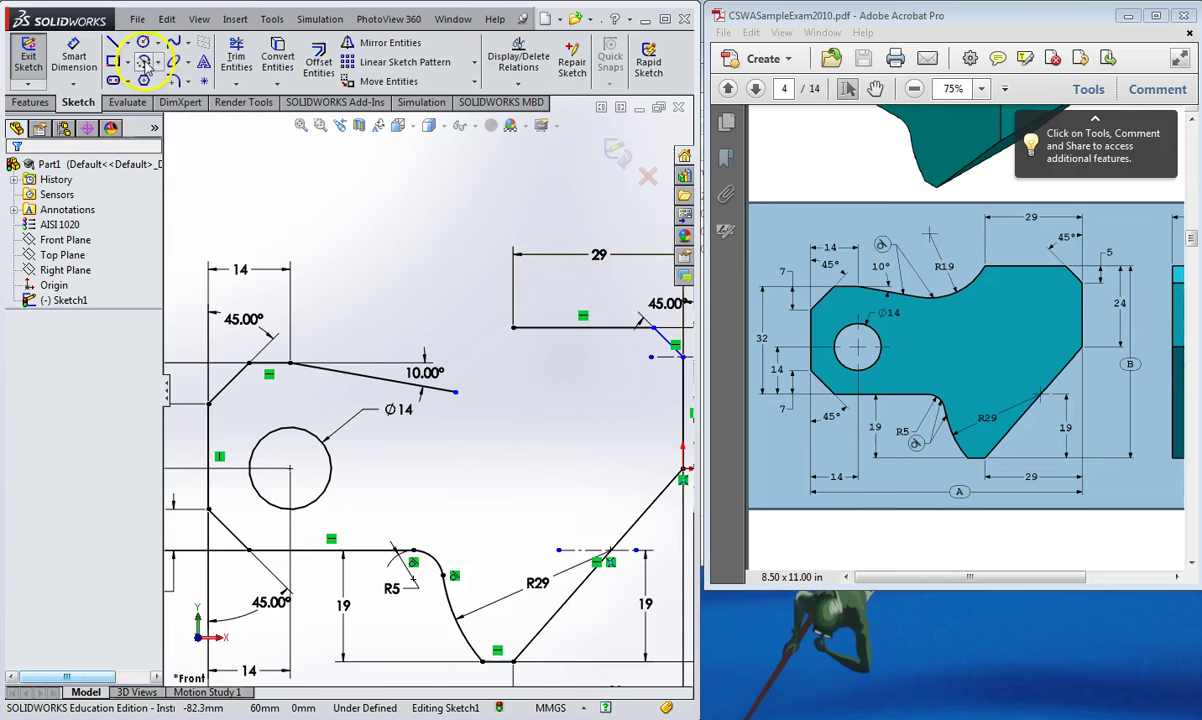
# - Sketch a downward-bulging 3-point arc of about 7.5 mm radius from the upper-right horizontal line's left end to the sloping line's open end
pyautogui.click(145, 62)
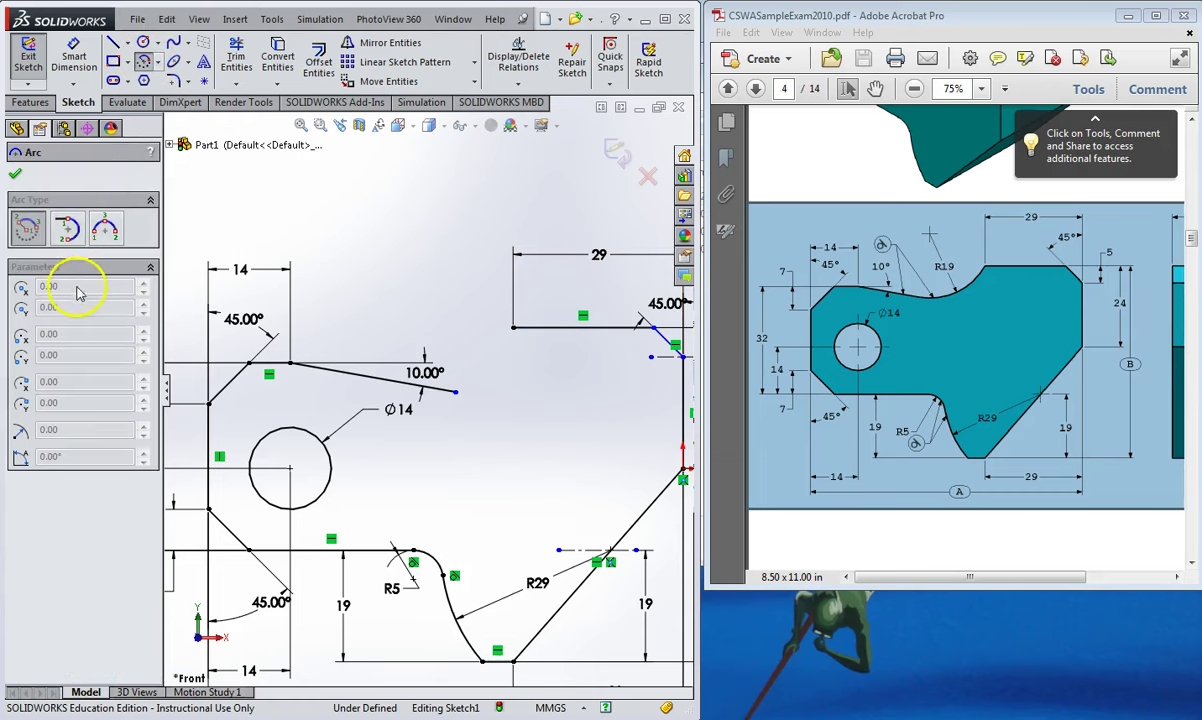
pyautogui.click(106, 228)
pyautogui.click(513, 328)
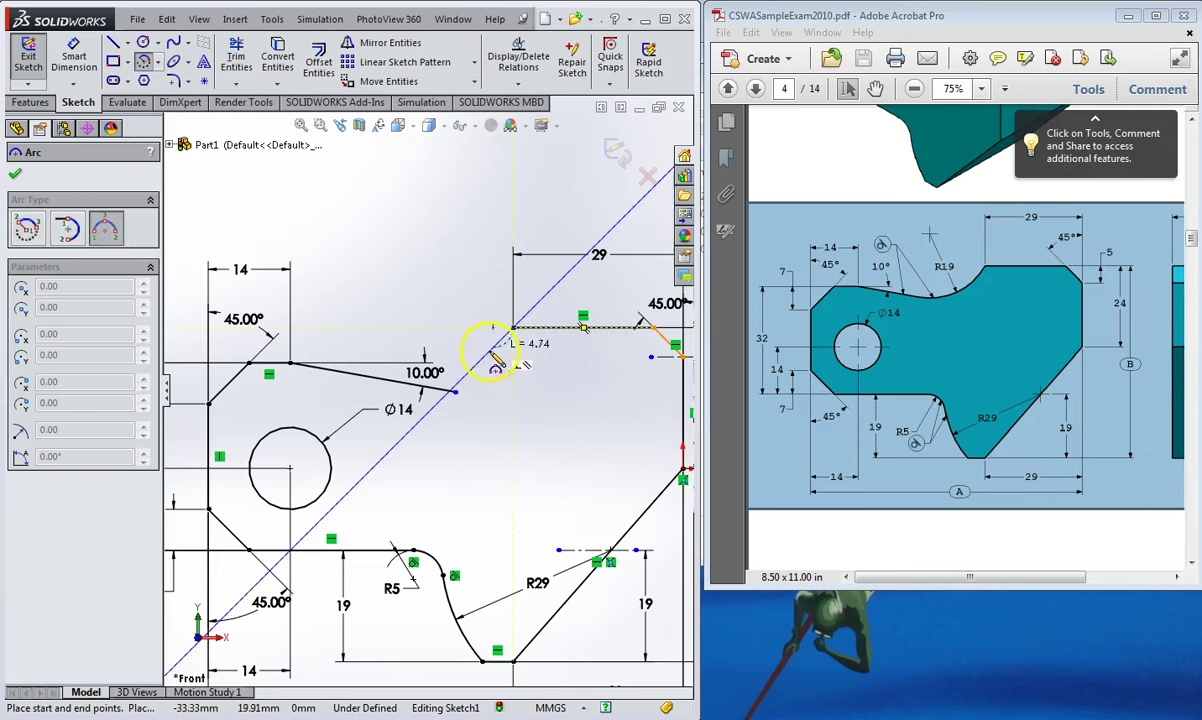
pyautogui.click(456, 392)
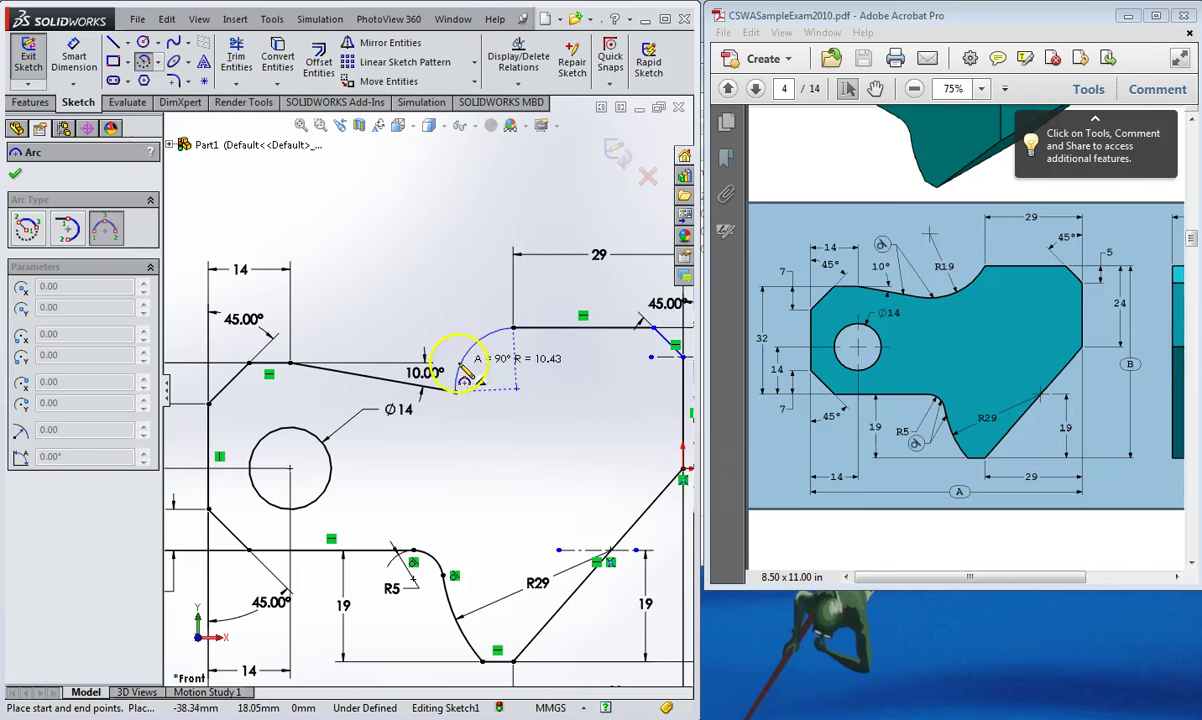
pyautogui.click(518, 390)
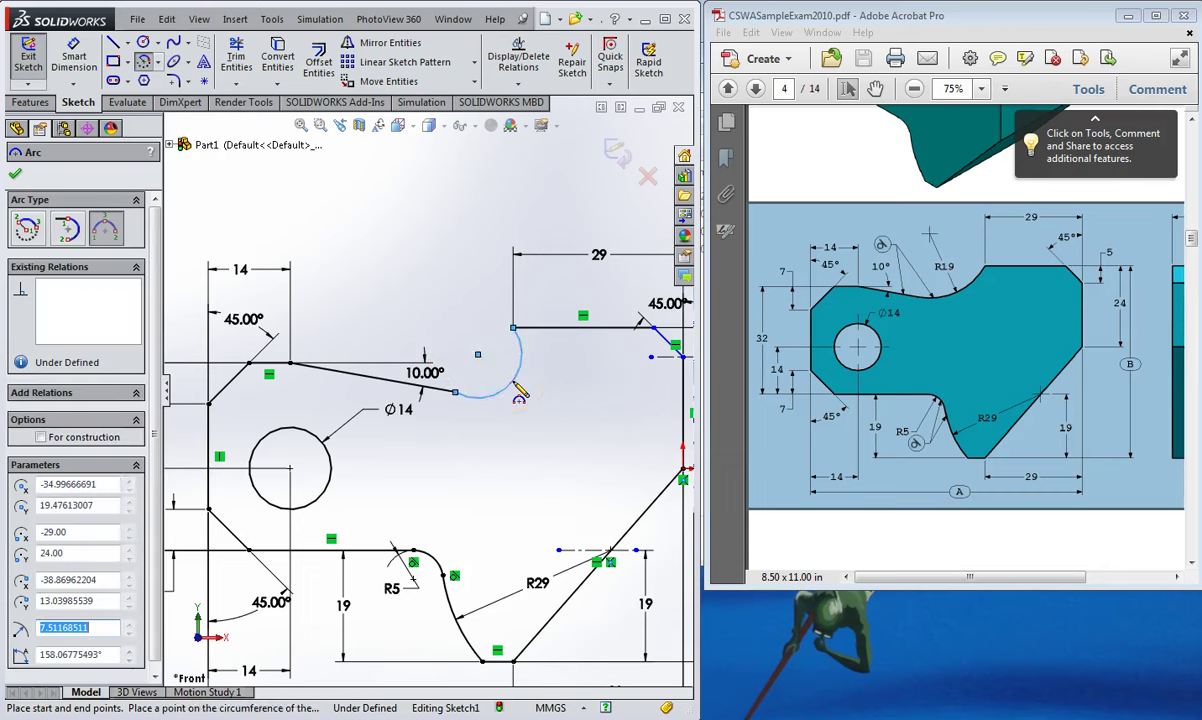
pyautogui.click(143, 60)
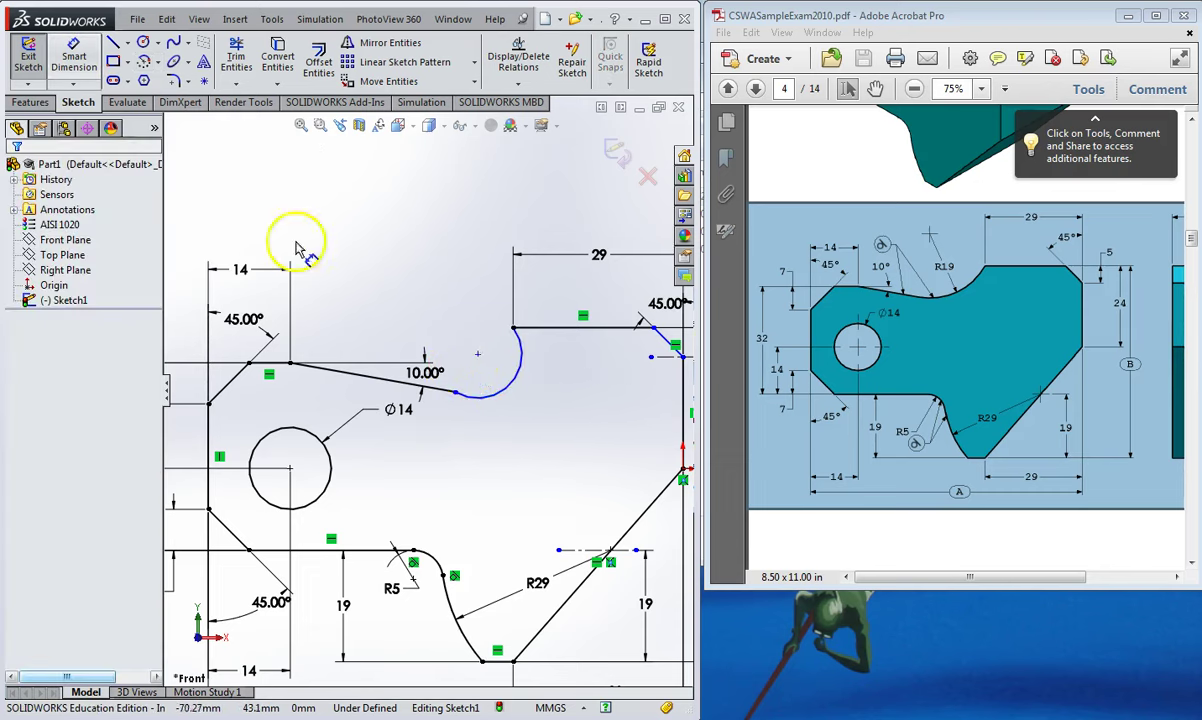
# - Dimension the radius of the upper arc between the sloping line and the upper-right horizontal line as 19 mm
pyautogui.click(505, 392)
pyautogui.click(390, 262)
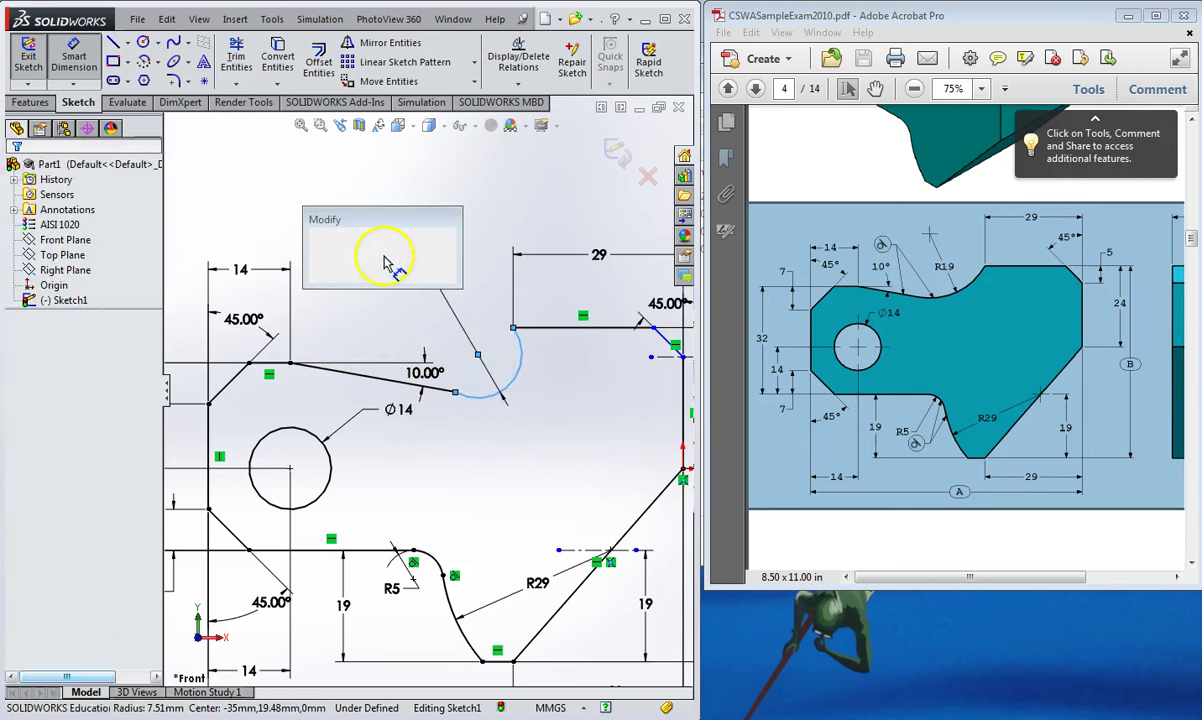
pyautogui.write('19')
pyautogui.press('Return')
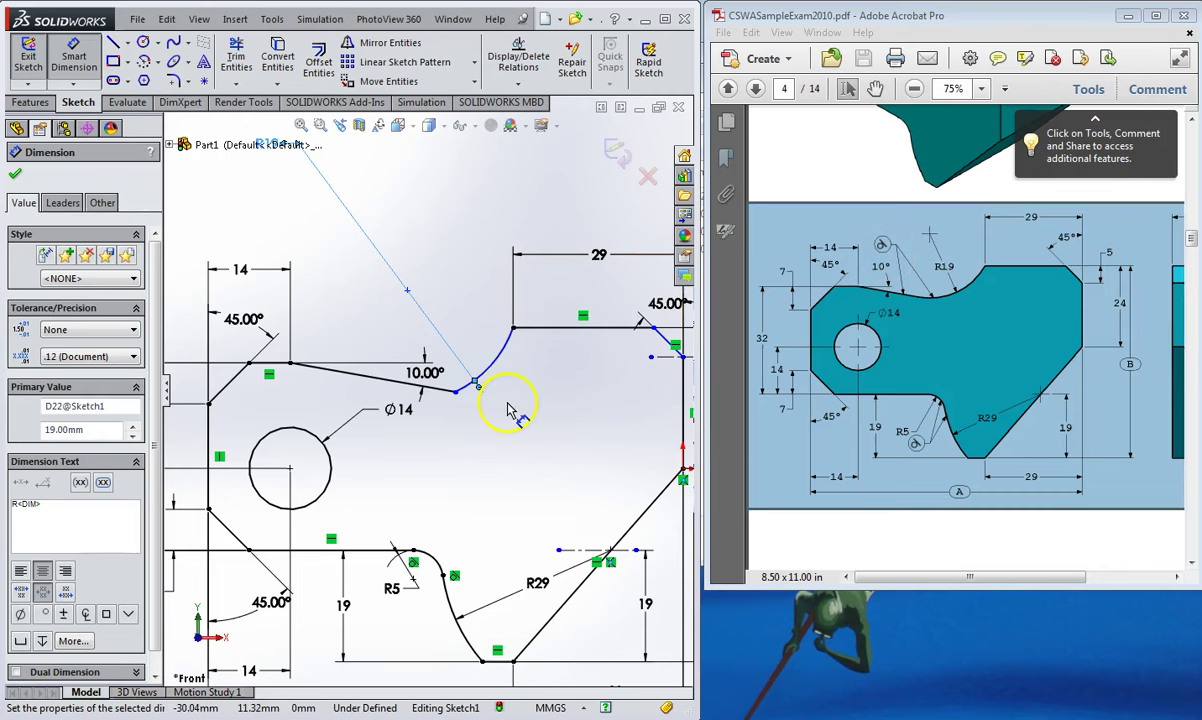
pyautogui.press('Escape')
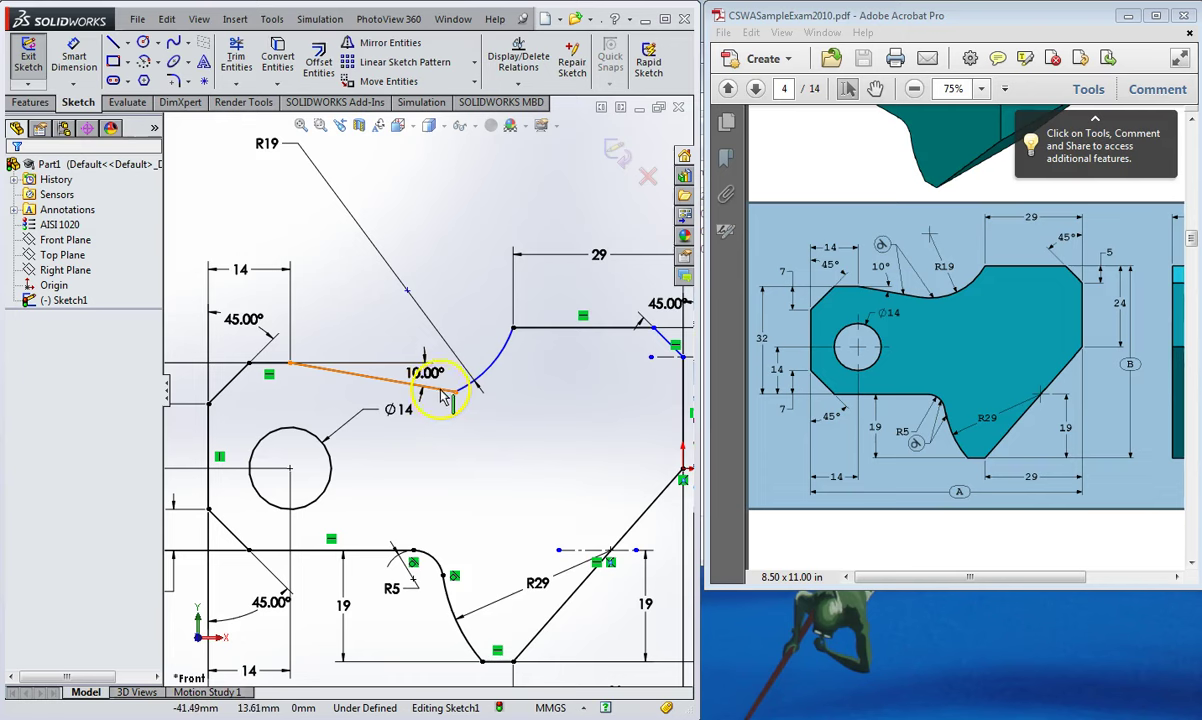
# - Make the R19 arc tangent to the sloping line and move its radius dimension text closer to the arc
pyautogui.click(441, 389)
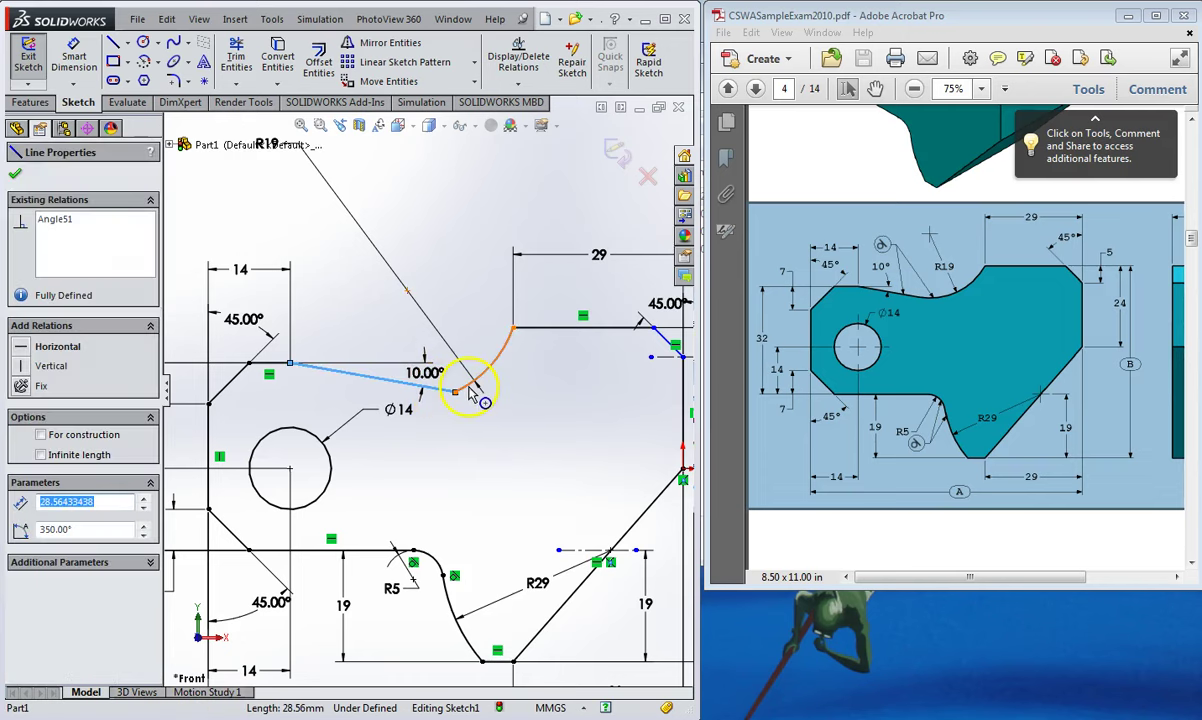
pyautogui.keyDown('ctrl'); pyautogui.click(469, 390); pyautogui.keyUp('ctrl')
pyautogui.click(45, 453)
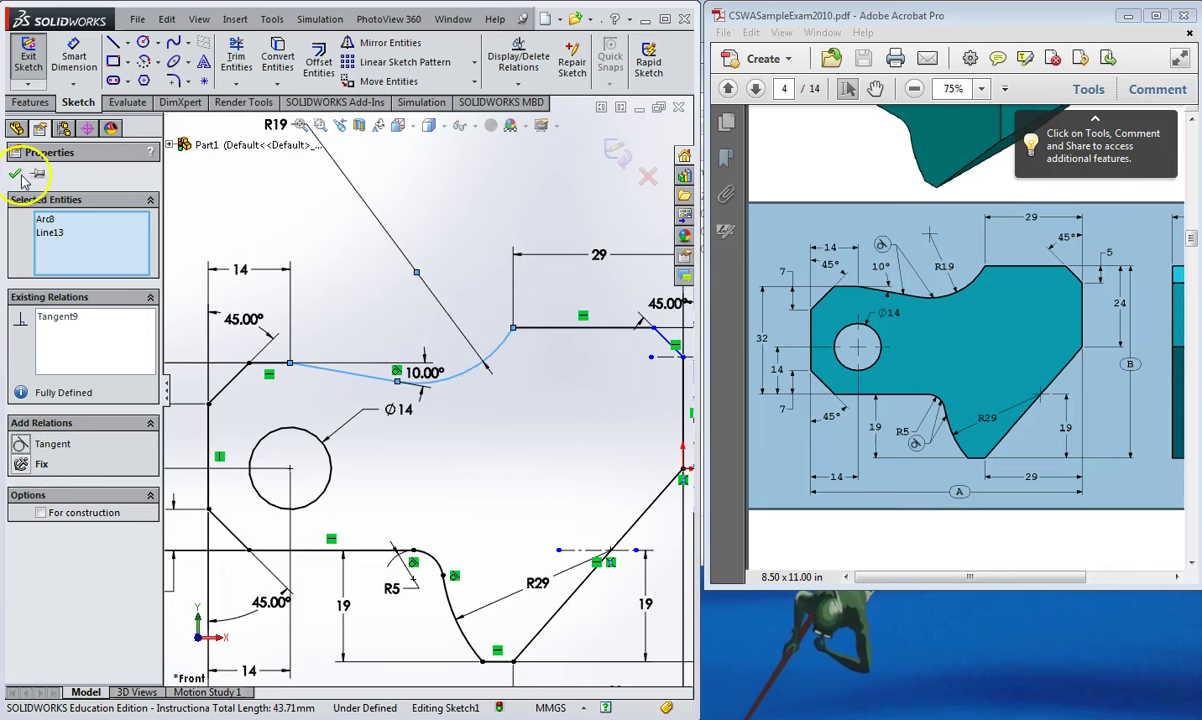
pyautogui.click(17, 174)
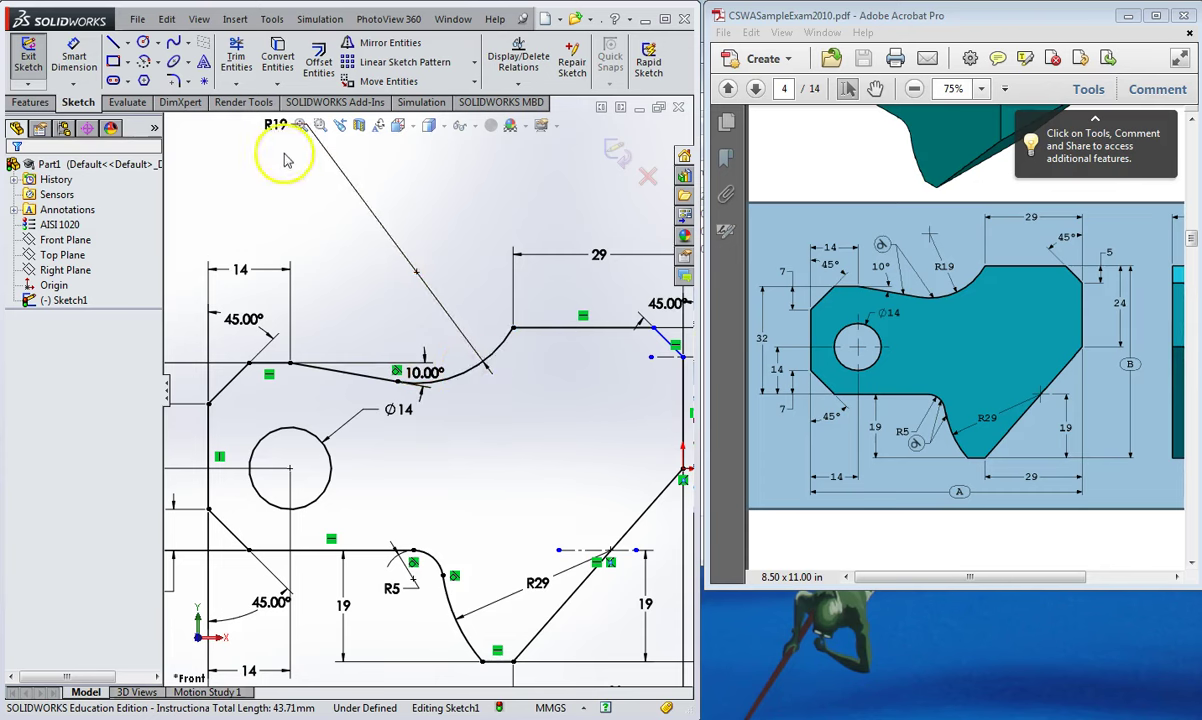
pyautogui.moveTo(276, 126); pyautogui.dragTo(386, 278)
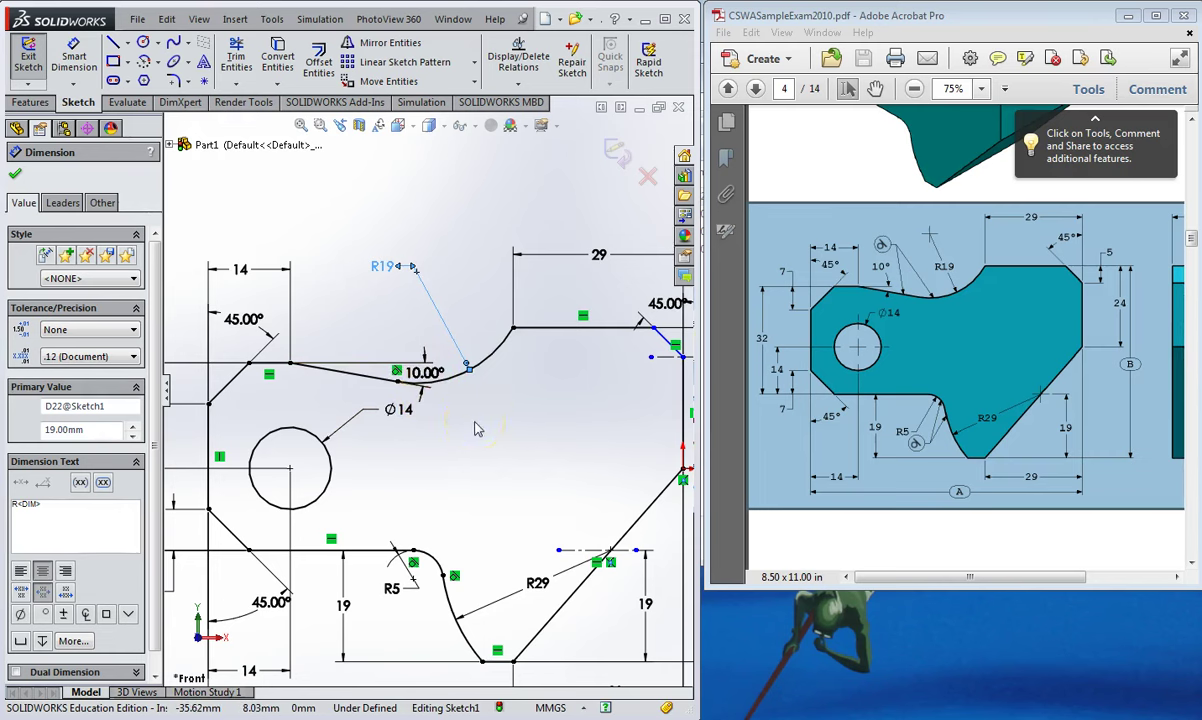
pyautogui.scroll(3, 477, 428)
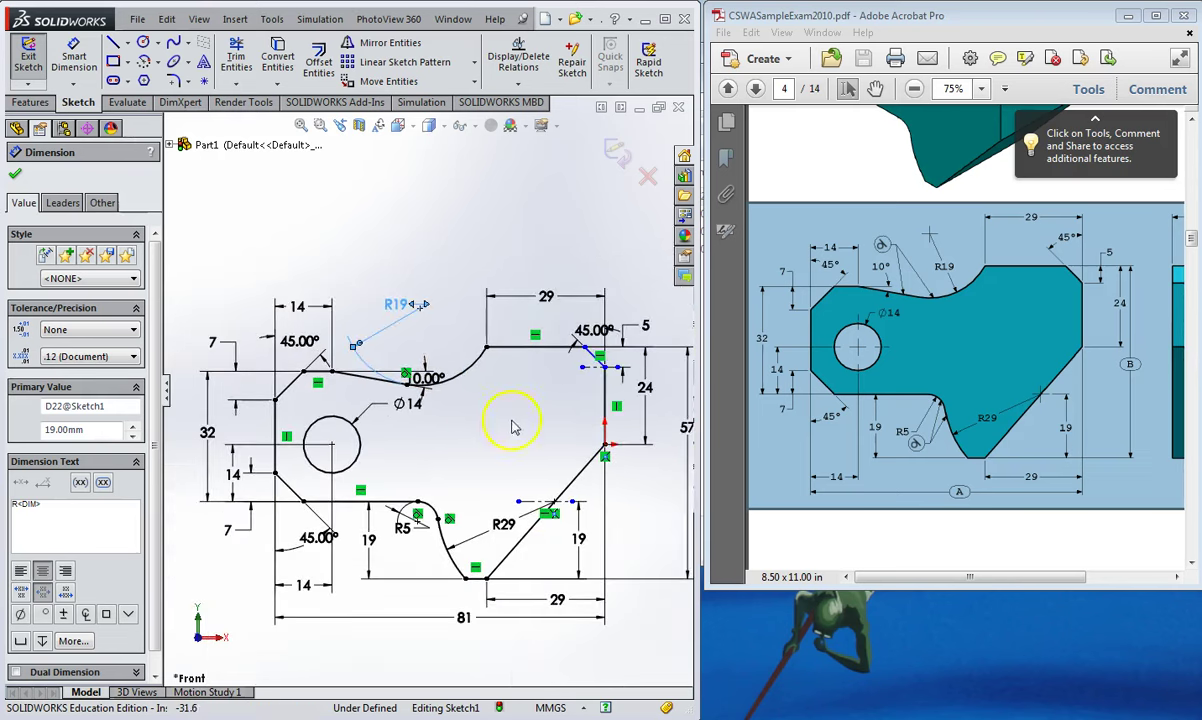
# - Switch to the exam PDF in Adobe Acrobat and look up which depth dimension C represents and its Step 1 value
pyautogui.scroll(-5, 826, 530)
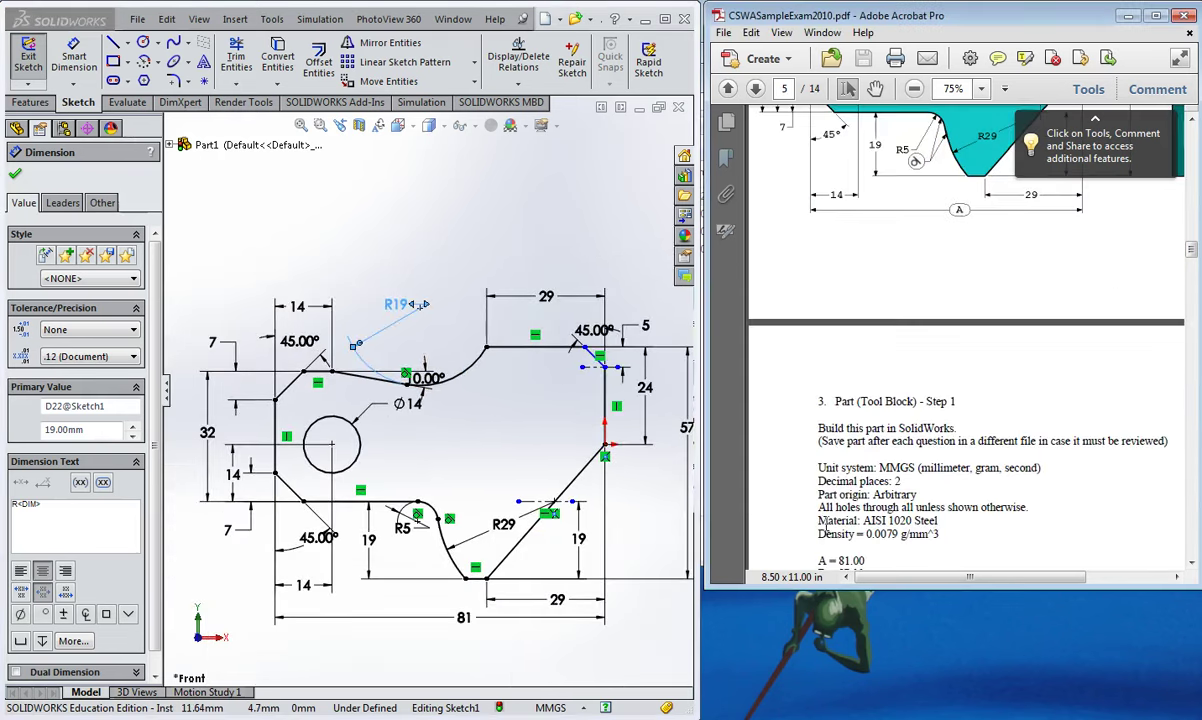
pyautogui.scroll(10, 818, 486)
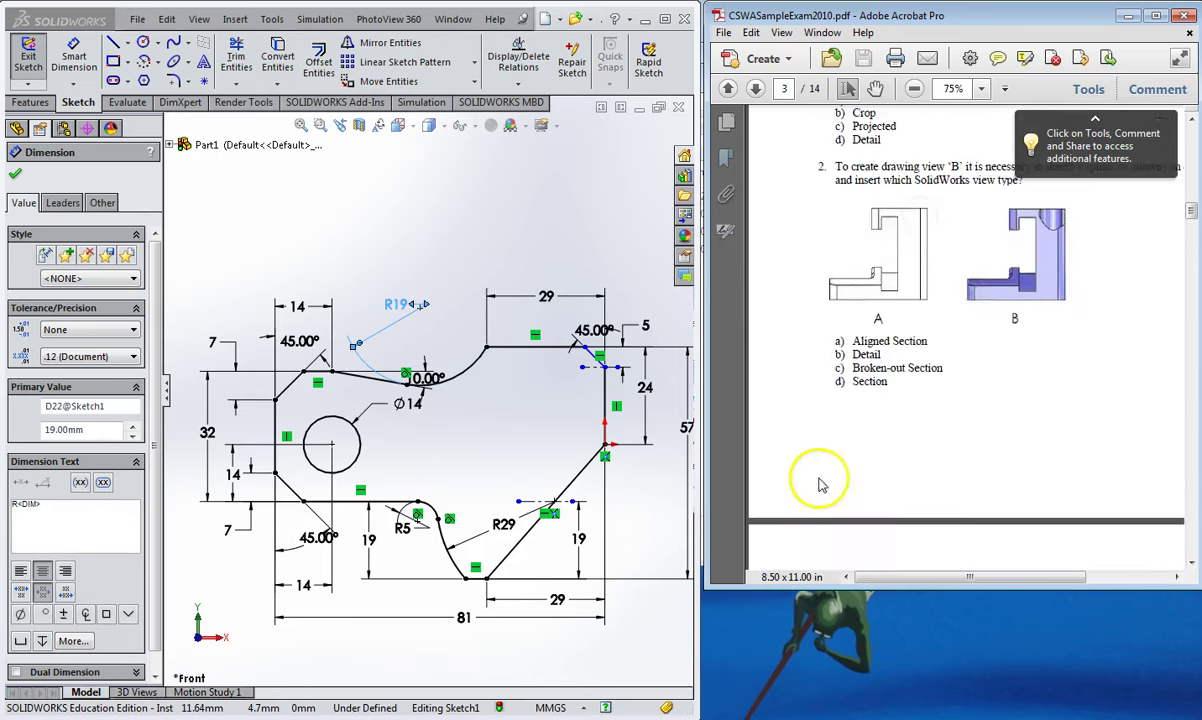
pyautogui.scroll(-12, 818, 486)
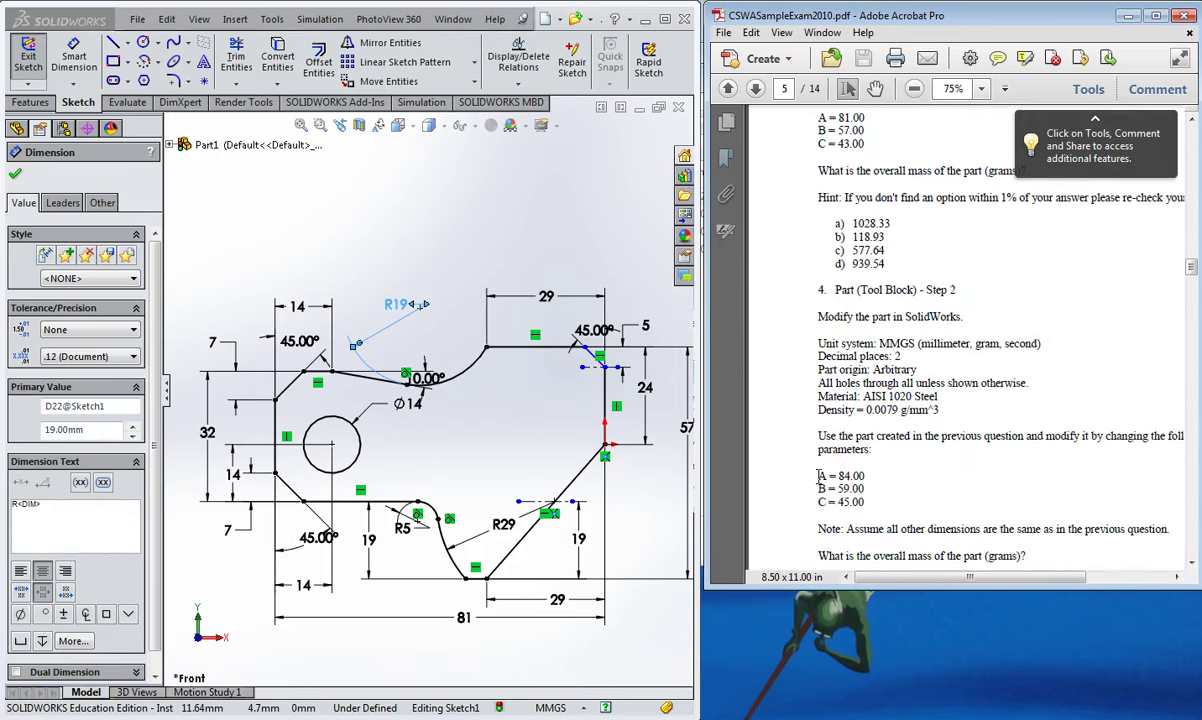
pyautogui.scroll(-5, 818, 476)
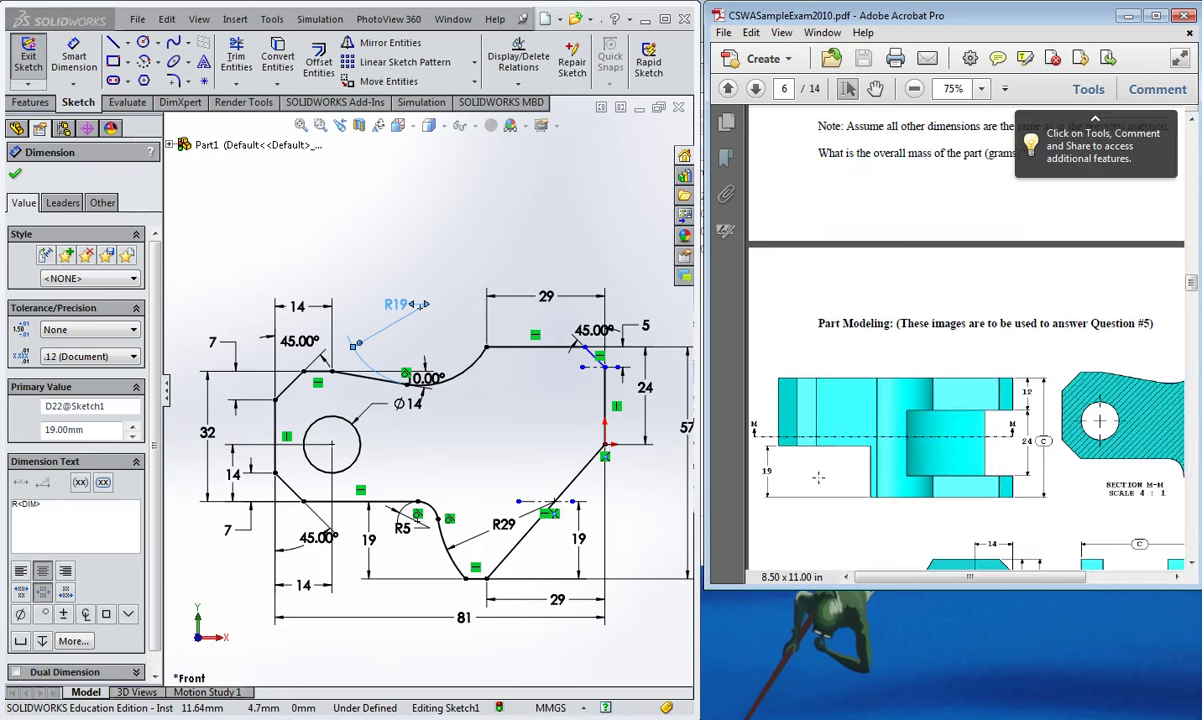
pyautogui.scroll(-1, 818, 478)
pyautogui.scroll(3, 818, 478)
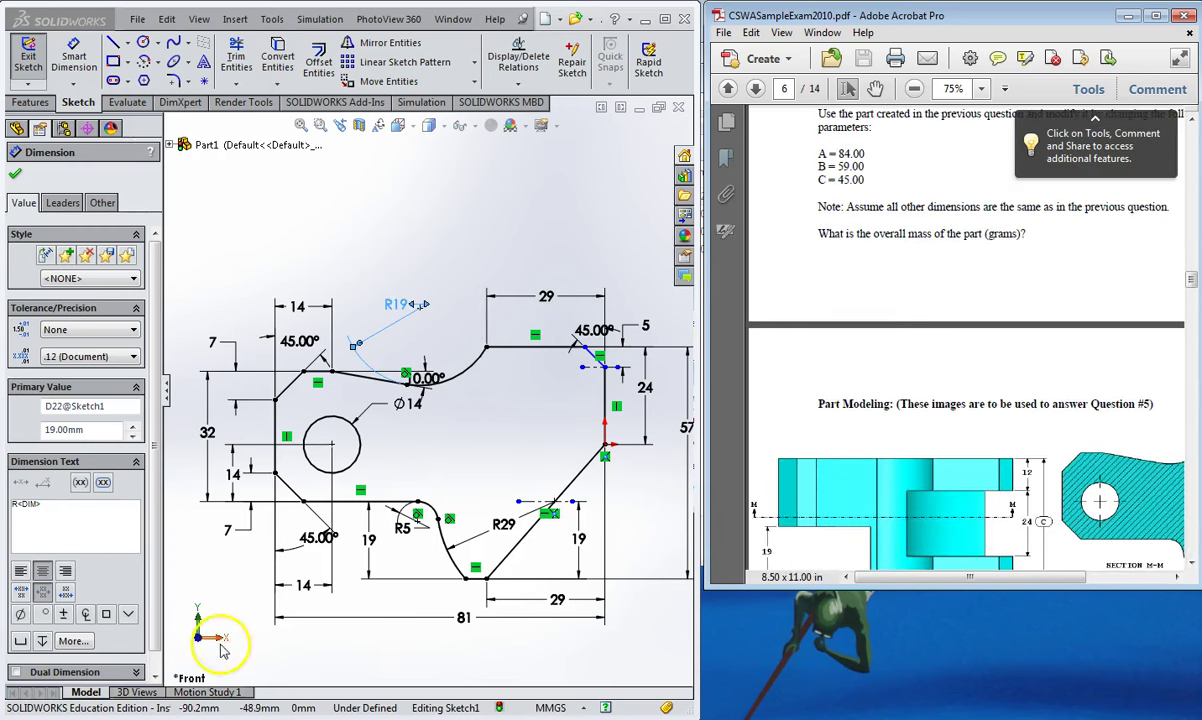
pyautogui.scroll(15, 1046, 500)
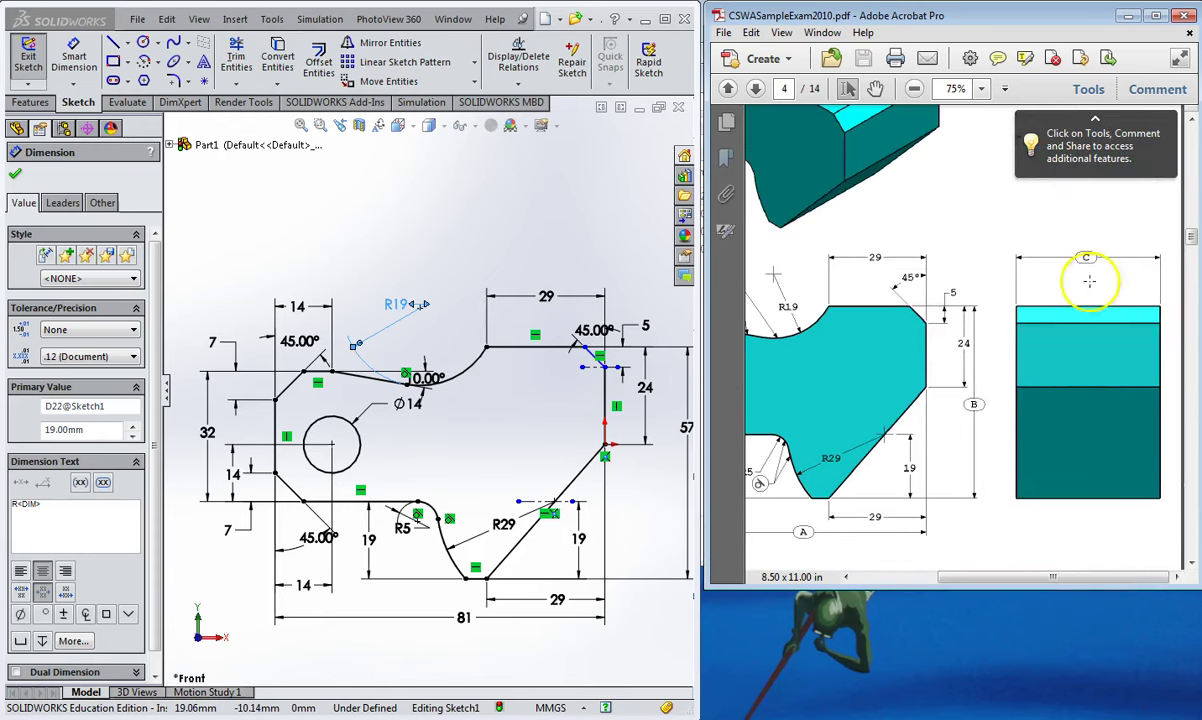
pyautogui.scroll(-10, 1115, 235)
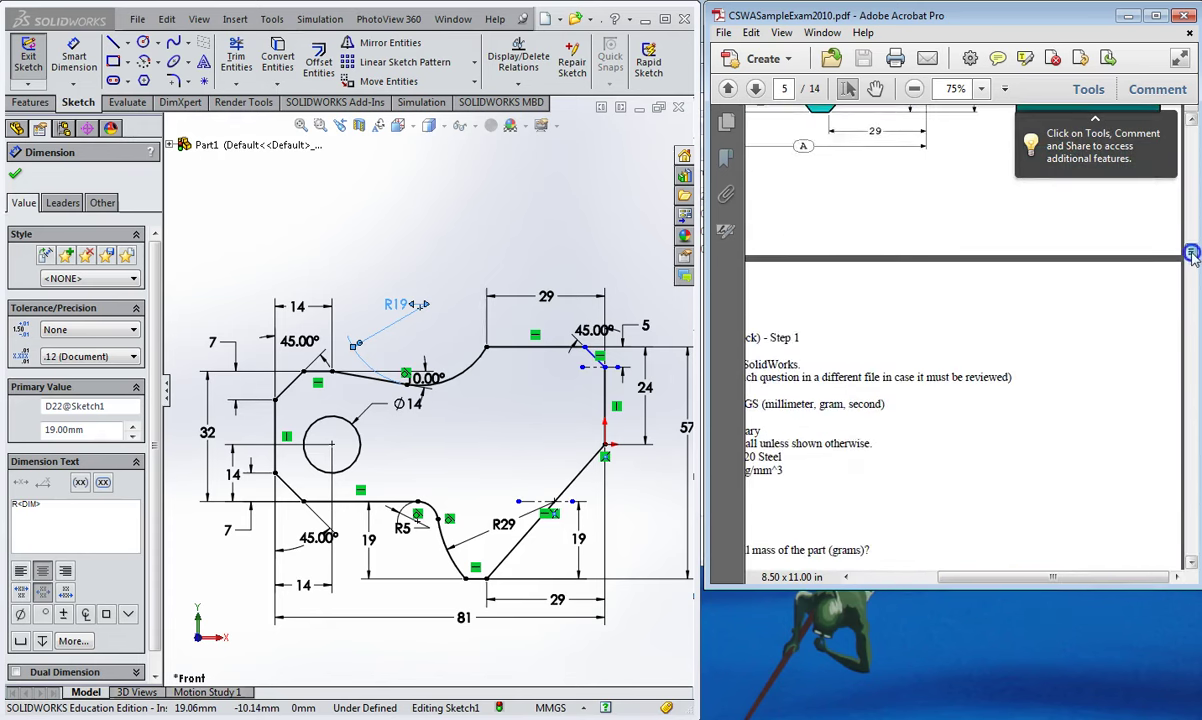
pyautogui.moveTo(1036, 581); pyautogui.dragTo(945, 582)
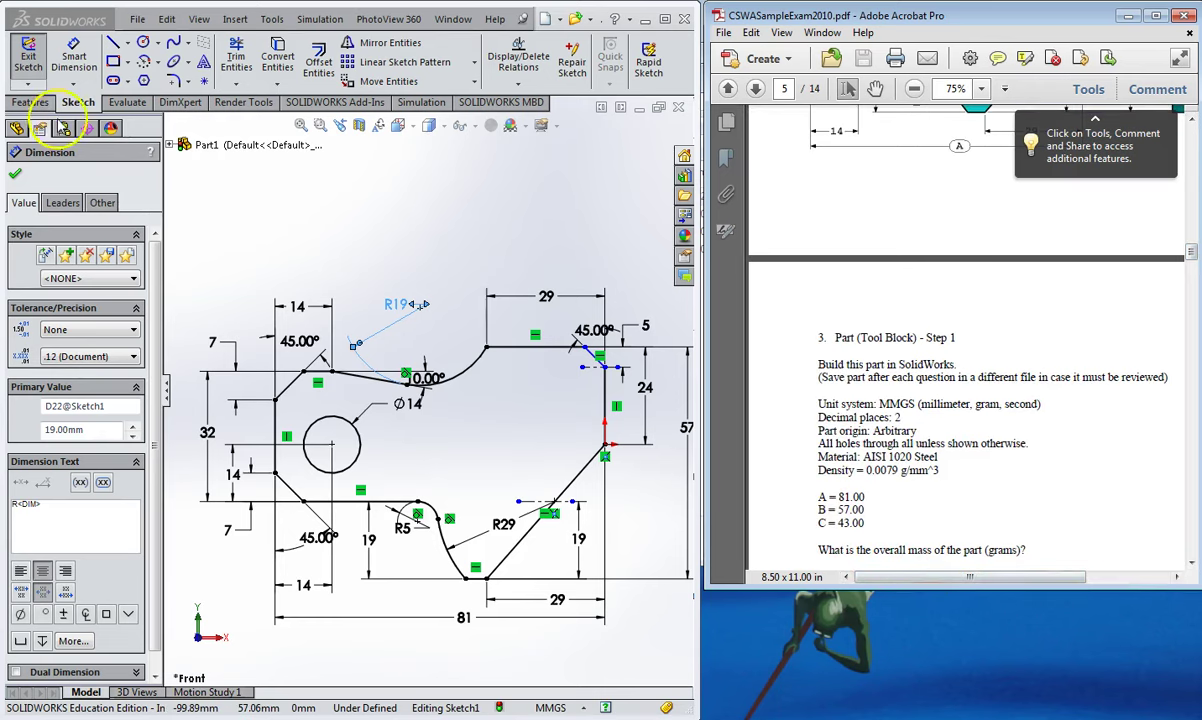
# - Extrude the completed profile sketch as a blind boss with a depth of 43 mm
pyautogui.click(30, 102)
pyautogui.click(37, 62)
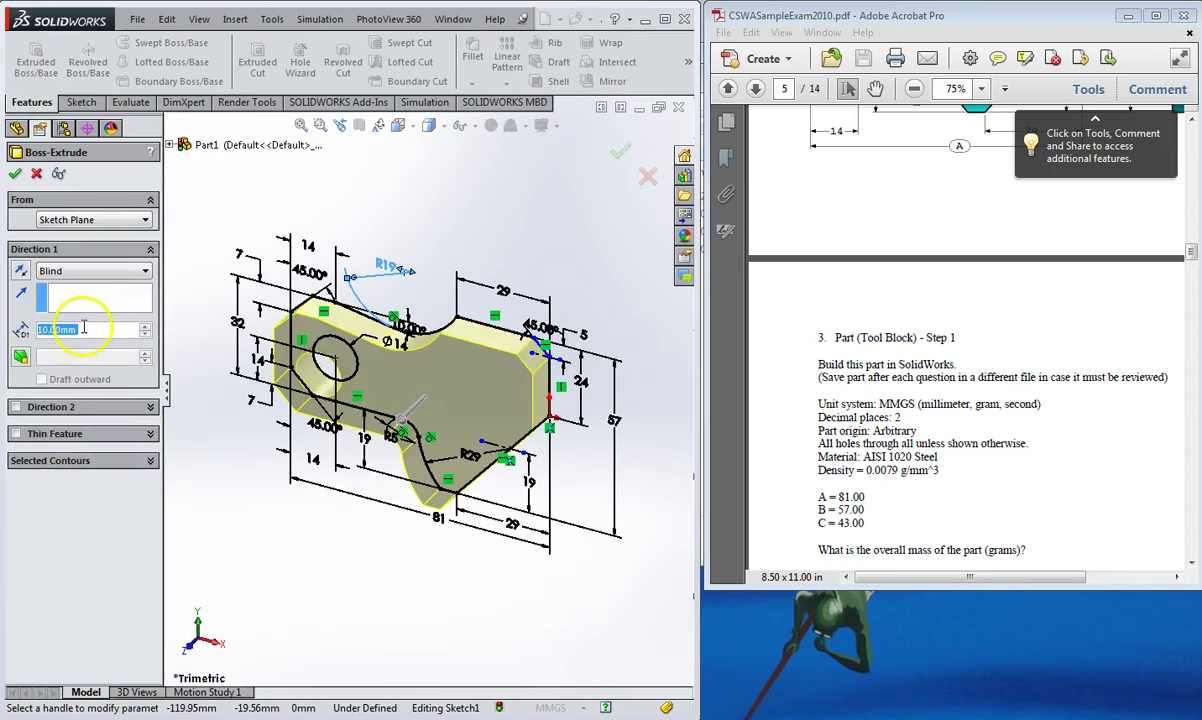
pyautogui.write('43')
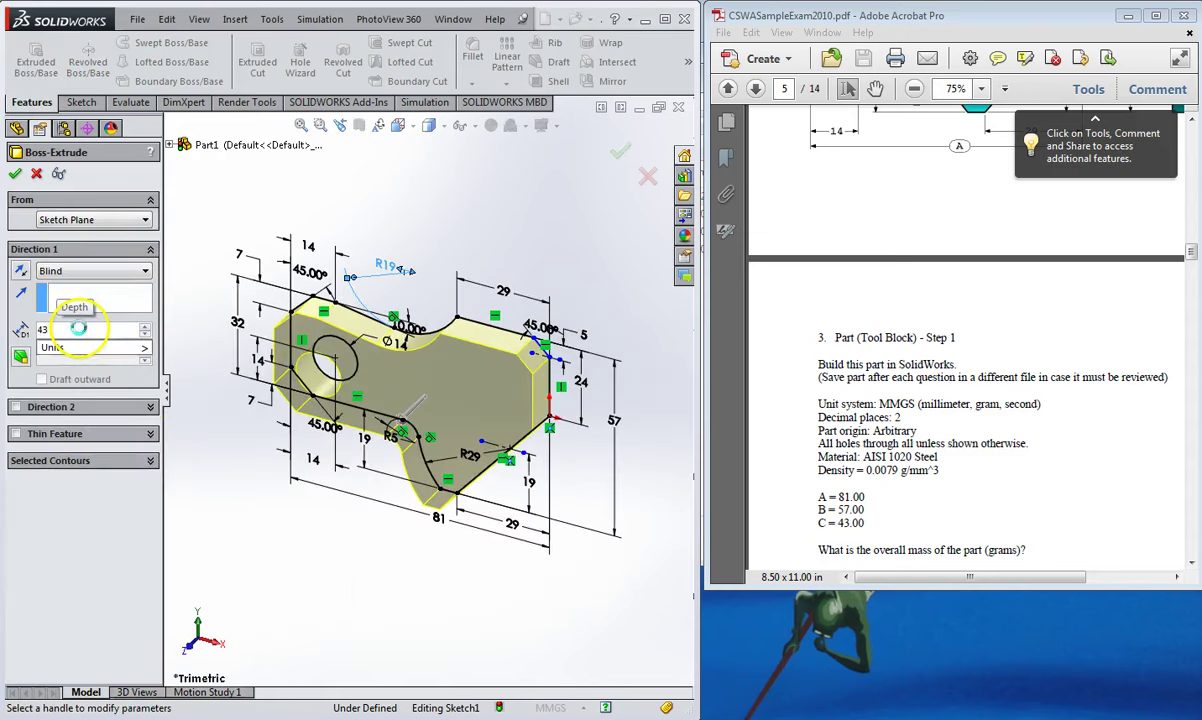
pyautogui.click(15, 173)
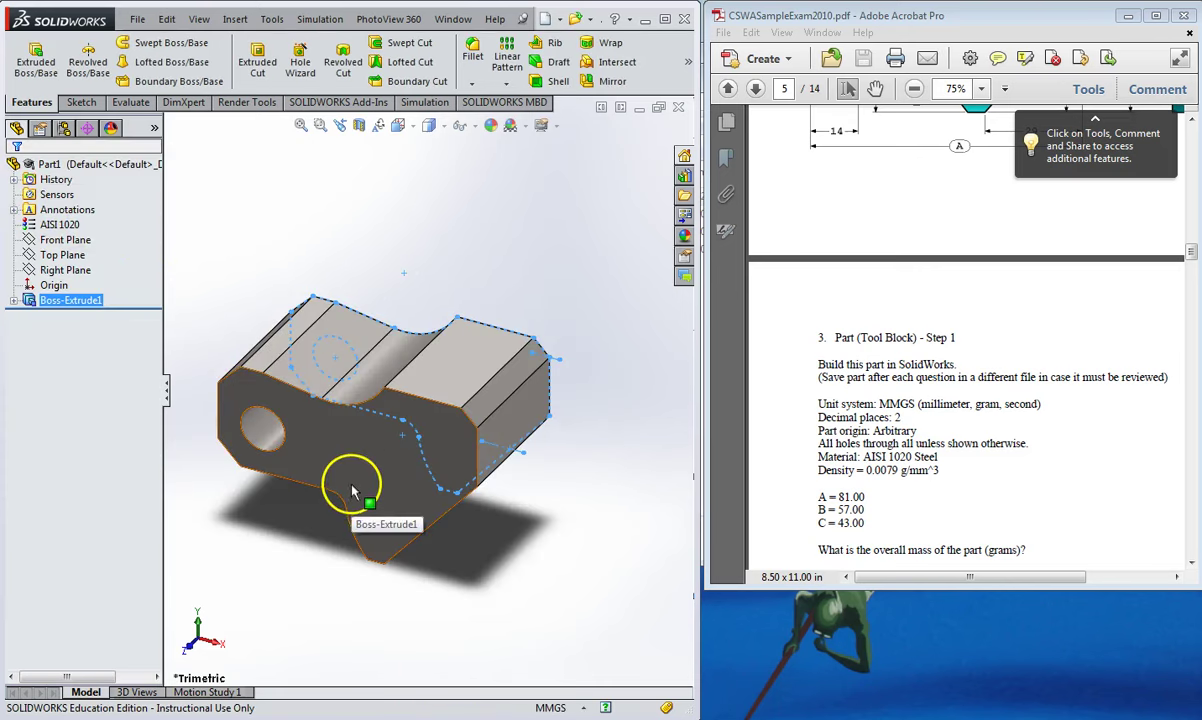
# - Evaluate the part's mass properties in SOLIDWORKS and compare the mass with the Step 1 answer options in the exam PDF
pyautogui.click(131, 103)
pyautogui.click(123, 58)
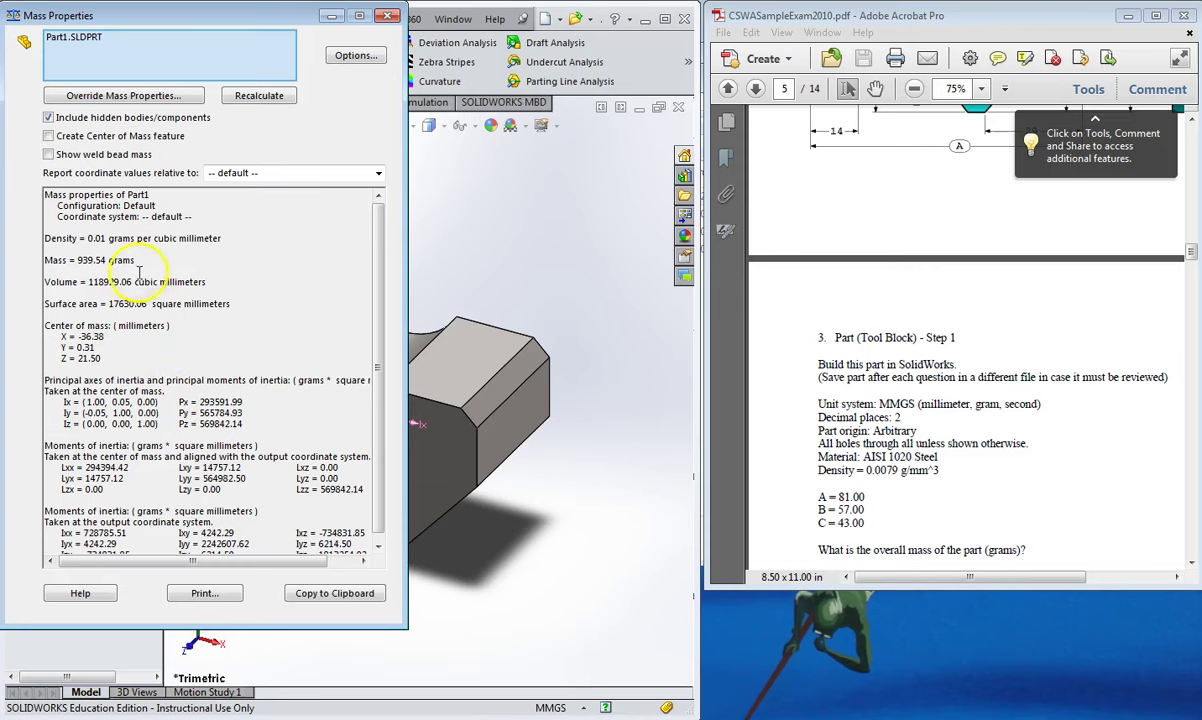
pyautogui.moveTo(78, 260); pyautogui.dragTo(106, 260)
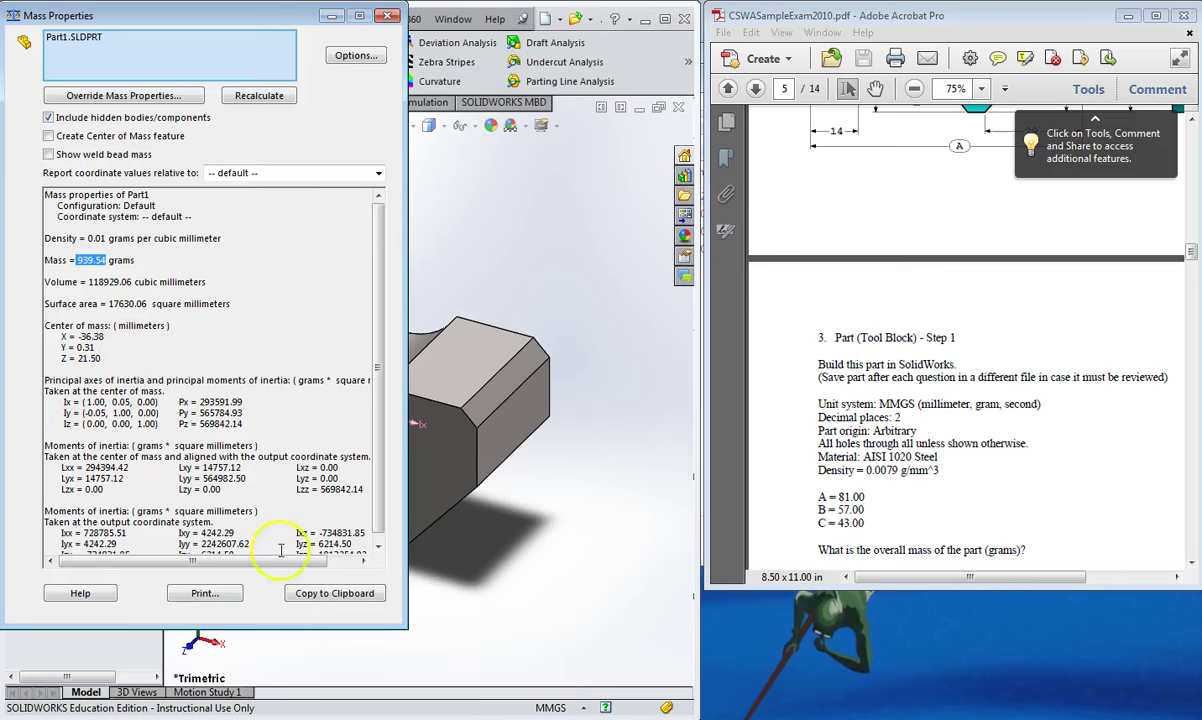
pyautogui.click(880, 470)
pyautogui.scroll(-3, 885, 465)
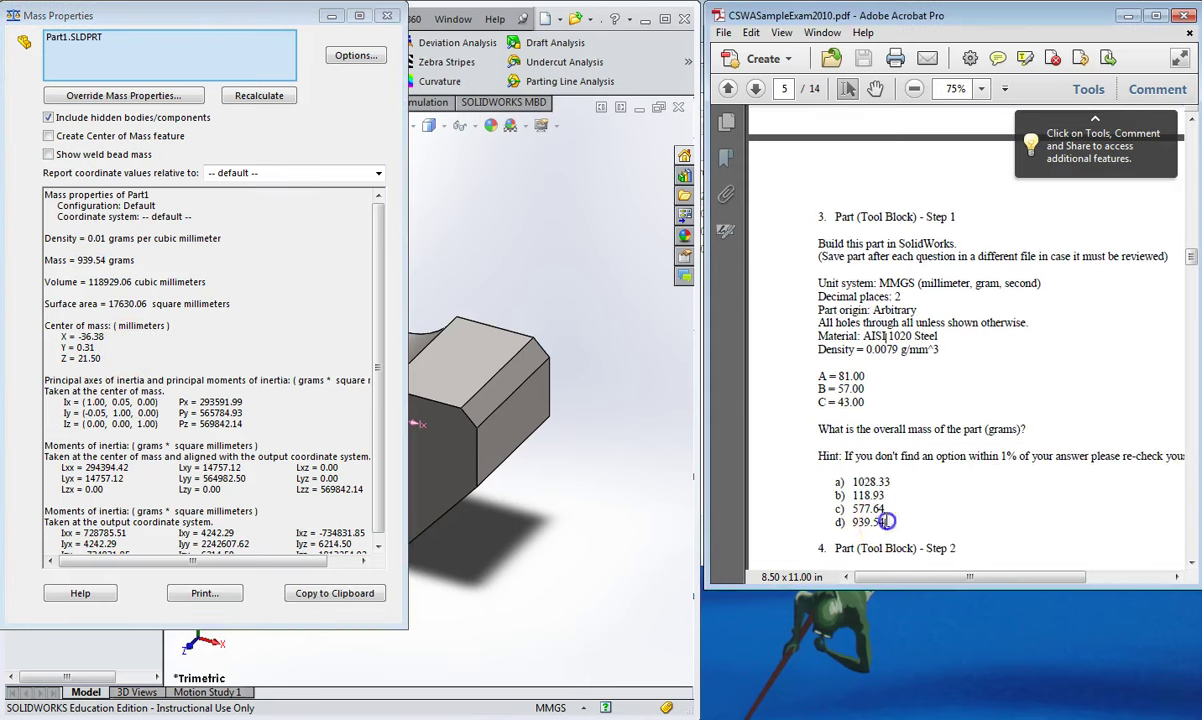
pyautogui.click(313, 540)
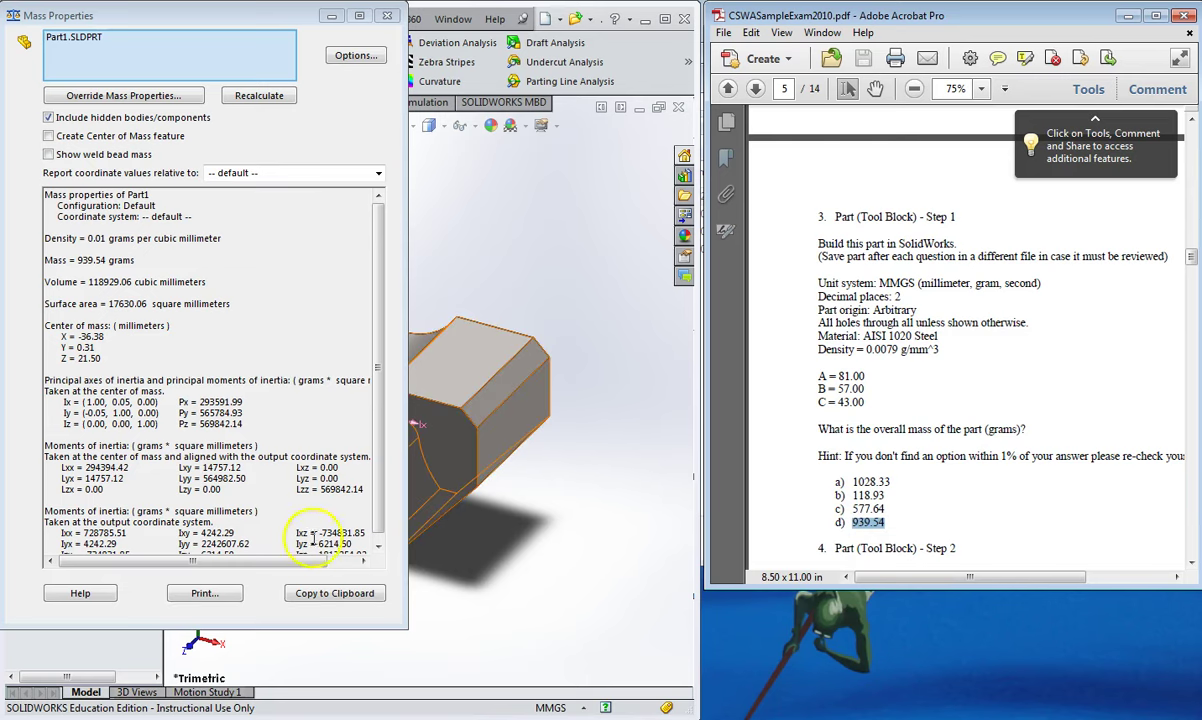